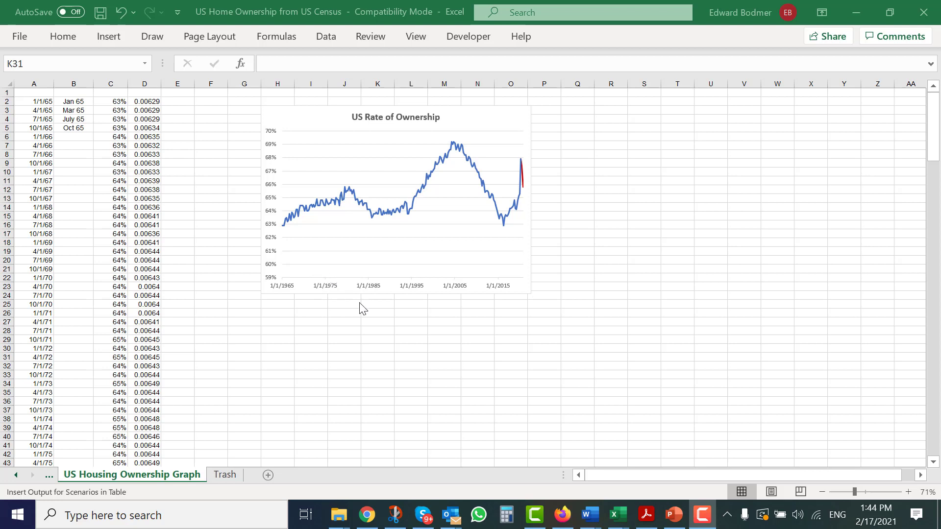
# - Insert two blank rows above the data at the top of the sheet
pyautogui.hotkey('ctrl', 'v')
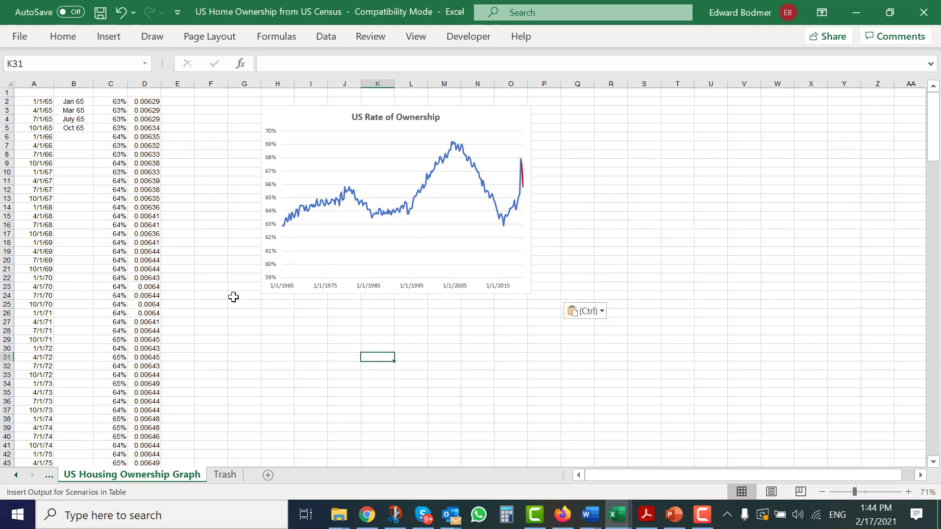
pyautogui.click(208, 152)
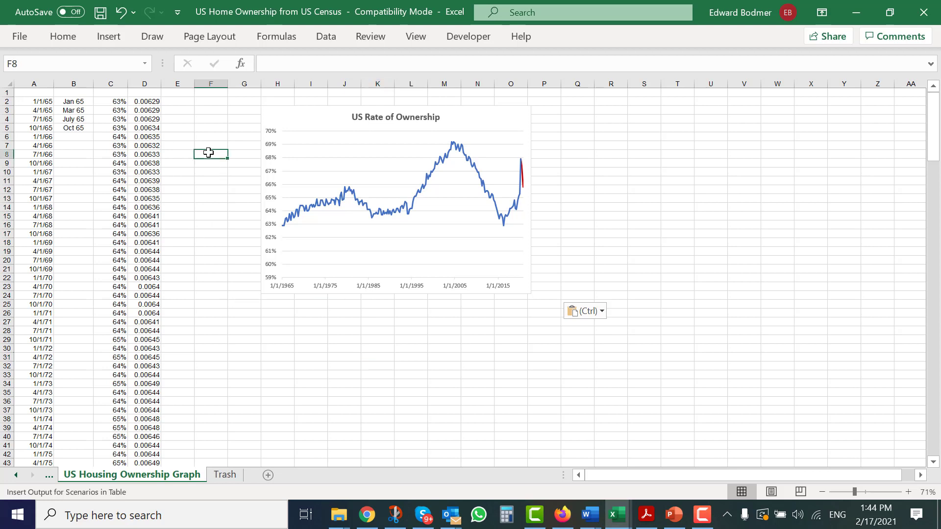
pyautogui.press('Left')
pyautogui.press('Left')
pyautogui.press('Right')
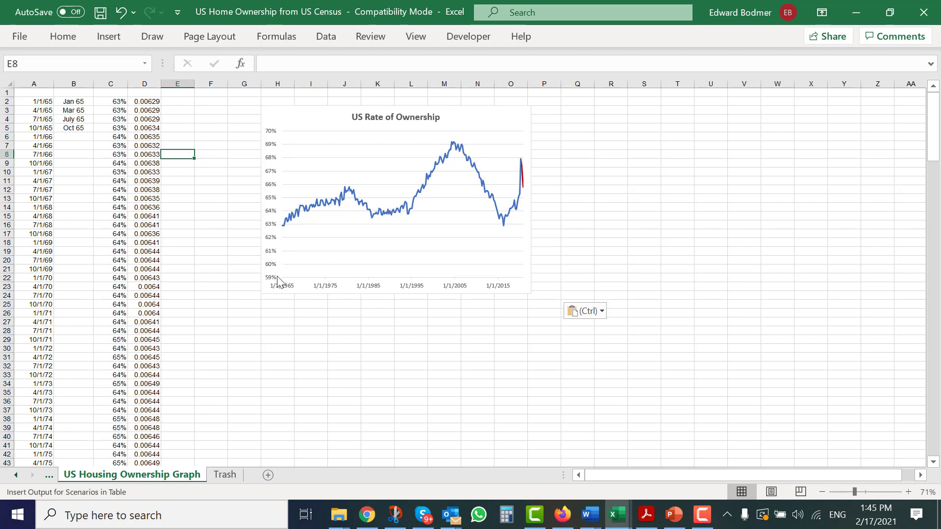
pyautogui.click(246, 150)
pyautogui.press('Up')
pyautogui.press('Up')
pyautogui.press('Up')
pyautogui.press('Up')
pyautogui.press('Up')
pyautogui.press('Up')
pyautogui.press('Up')
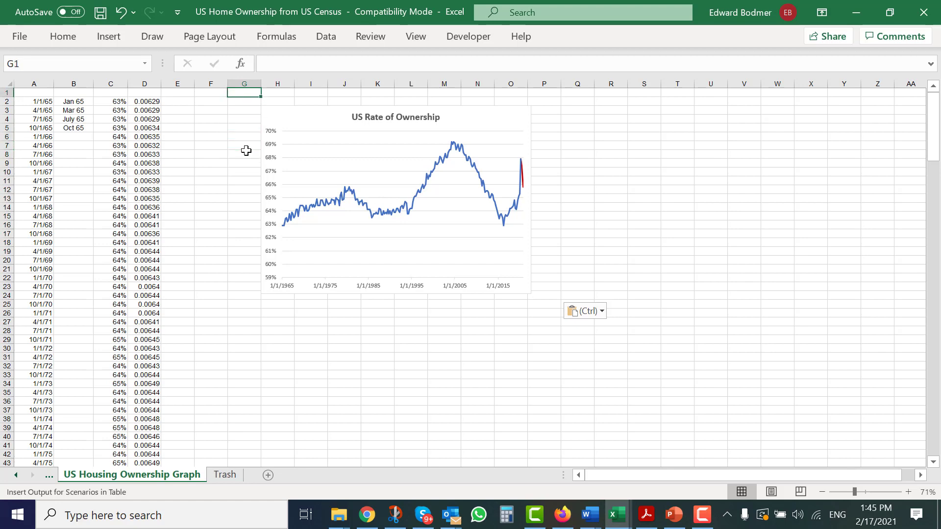
pyautogui.hotkey('shift', 'space')
pyautogui.hotkey('ctrl', 'shift', '+')
pyautogui.hotkey('ctrl', 'shift', '+')
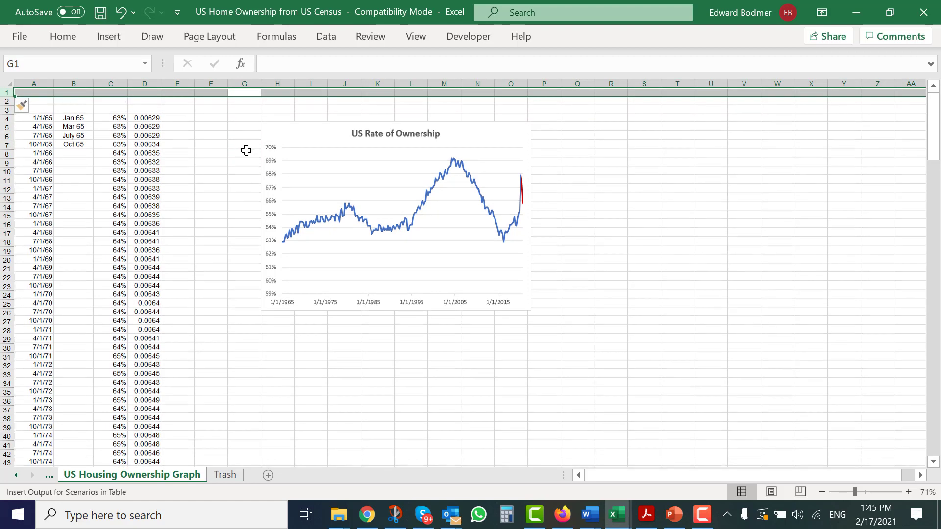
# - Type the label 'Stat Date' in cell F2
pyautogui.press('Down')
pyautogui.press('Down')
pyautogui.press('Left')
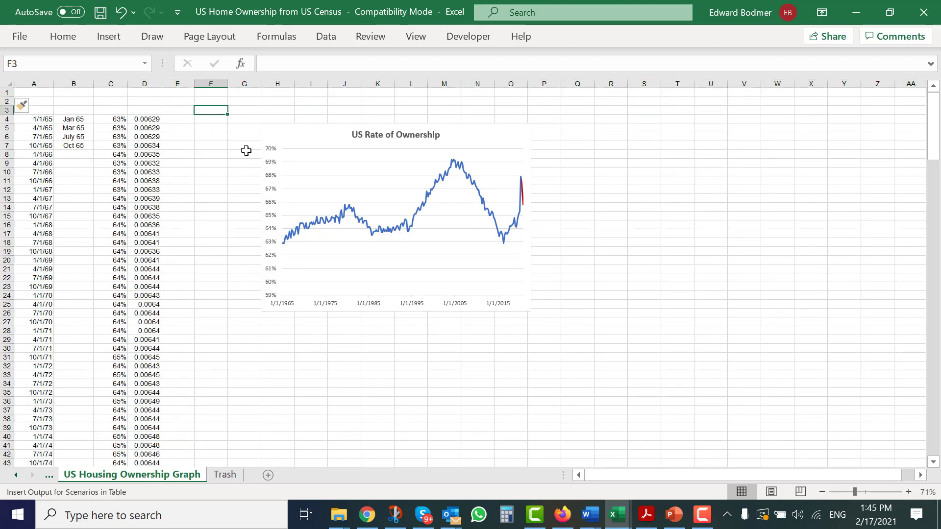
pyautogui.press('Up')
pyautogui.write('Stat Da')
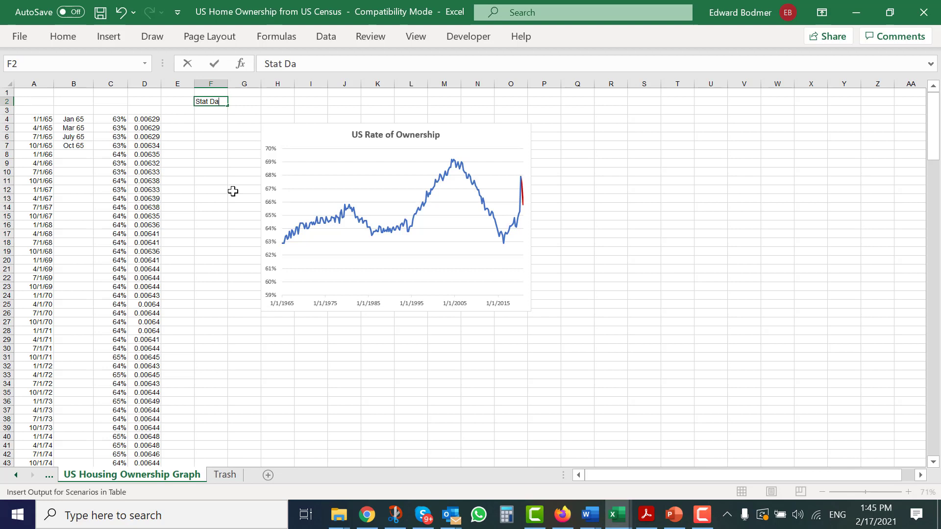
pyautogui.write('te')
pyautogui.press('Return')
# - Enter the start date 1/1/1990 in G2, correcting the mistyped year
pyautogui.press('Up')
pyautogui.press('Right')
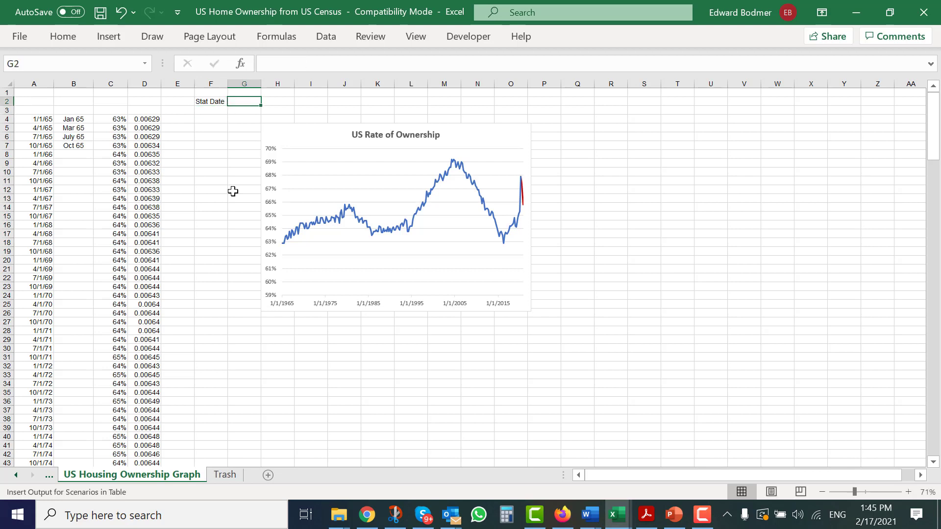
pyautogui.write('1/')
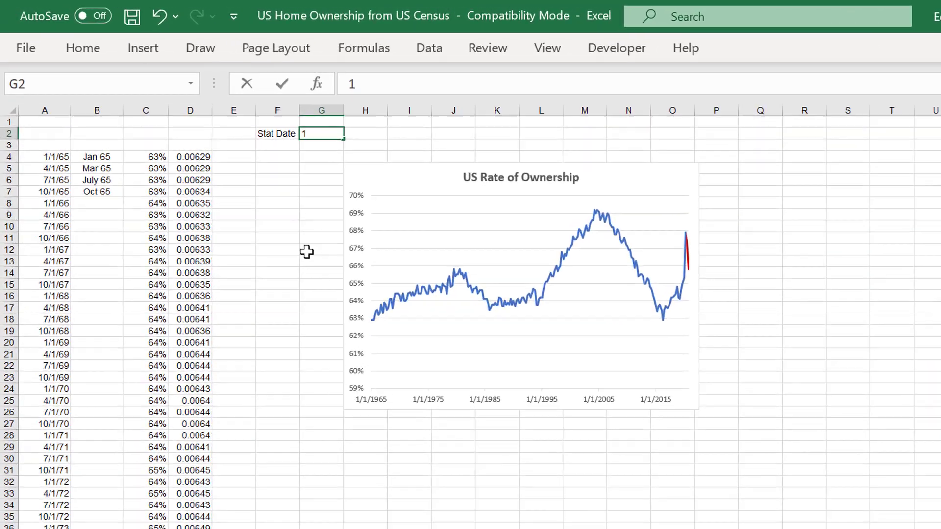
pyautogui.write('1/')
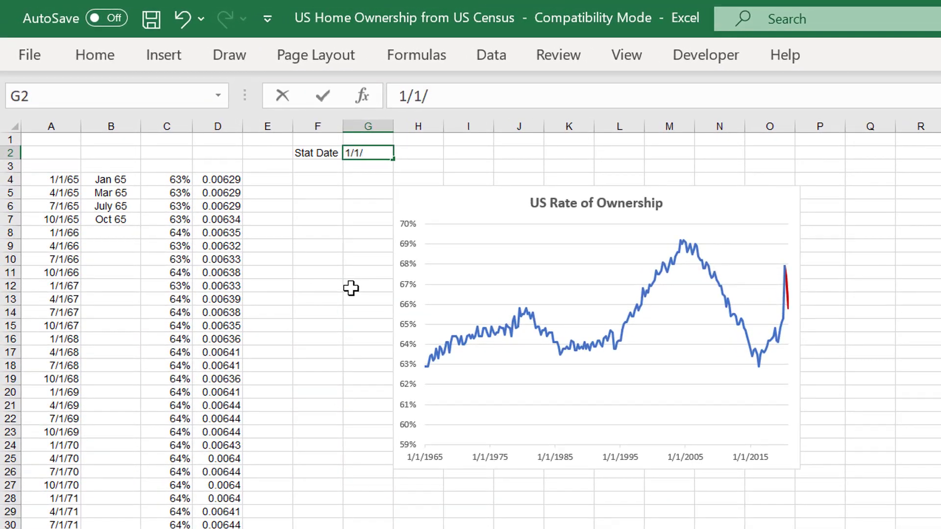
pyautogui.write('990')
pyautogui.press('Return')
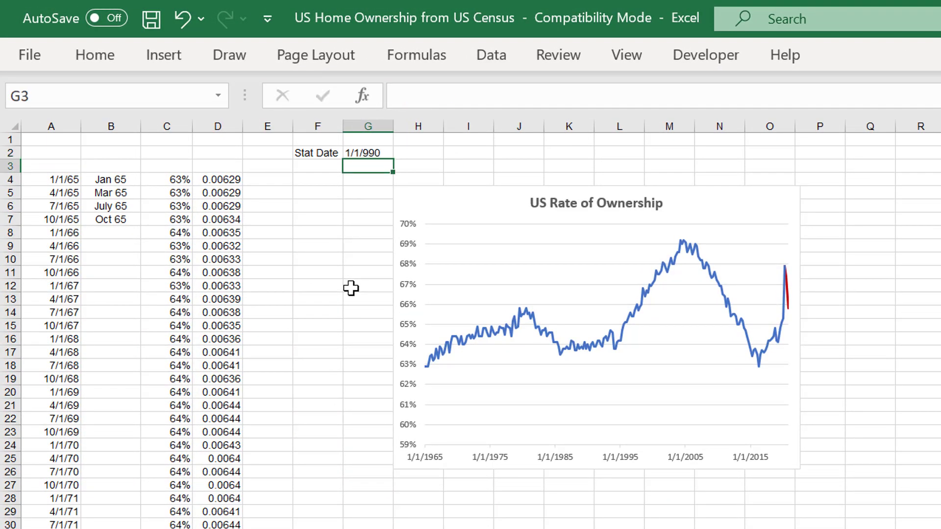
pyautogui.press('Up')
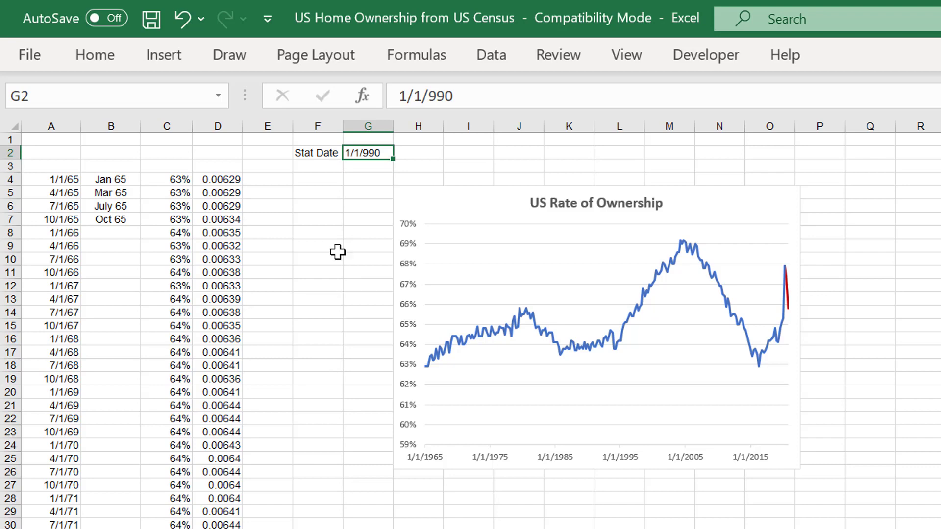
pyautogui.click(429, 96)
pyautogui.write('1')
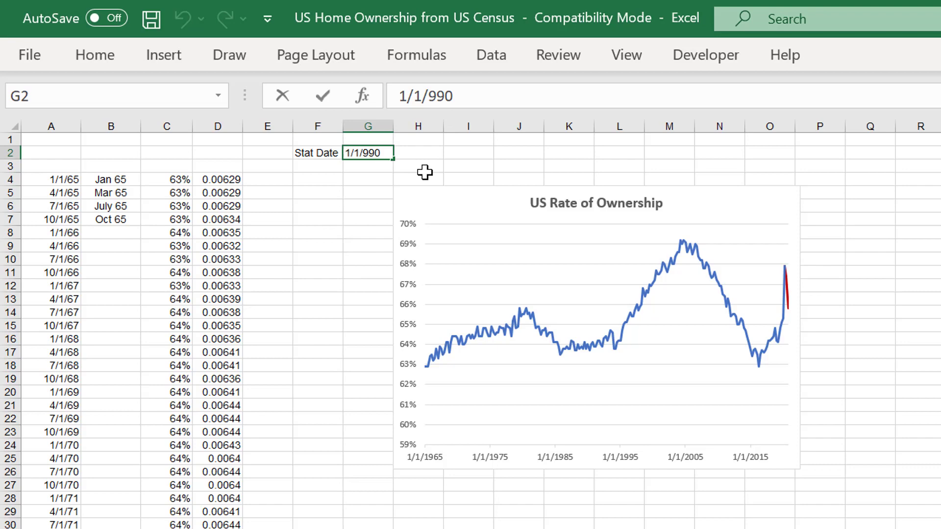
pyautogui.press('Return')
pyautogui.press('Up')
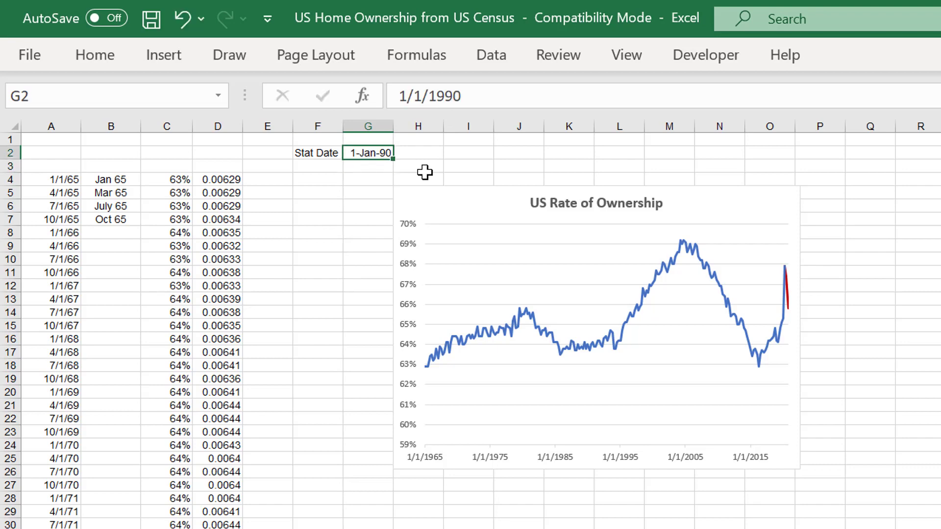
# - Select all of column B
pyautogui.press('Left')
pyautogui.press('Left')
pyautogui.press('Left')
pyautogui.press('Left')
pyautogui.press('Left')
pyautogui.press('Down')
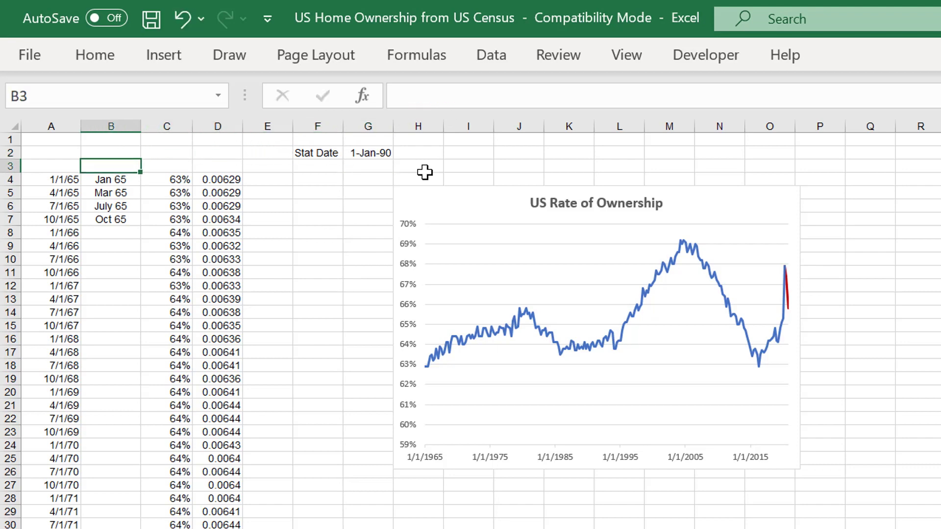
pyautogui.press('Down')
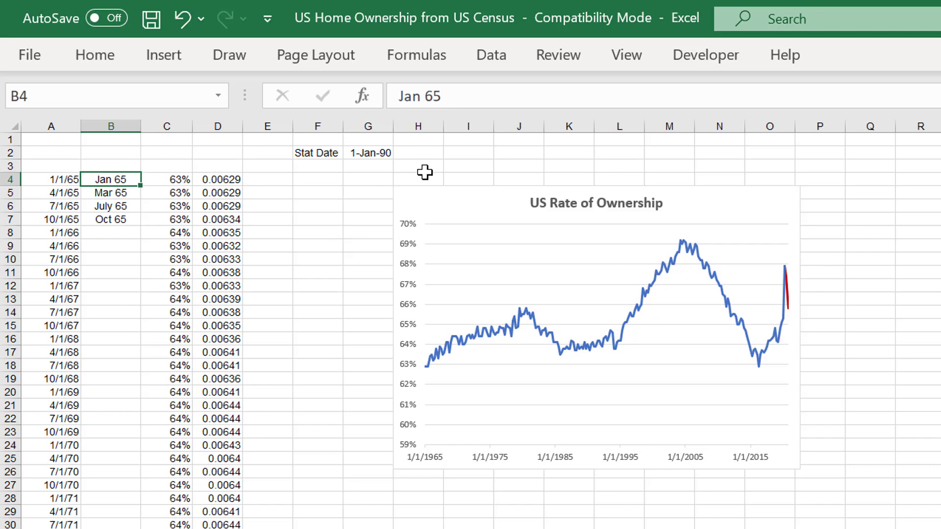
pyautogui.hotkey('ctrl', 'space')
# - Insert a blank column at B
pyautogui.hotkey('ctrl', 'shift', '+')
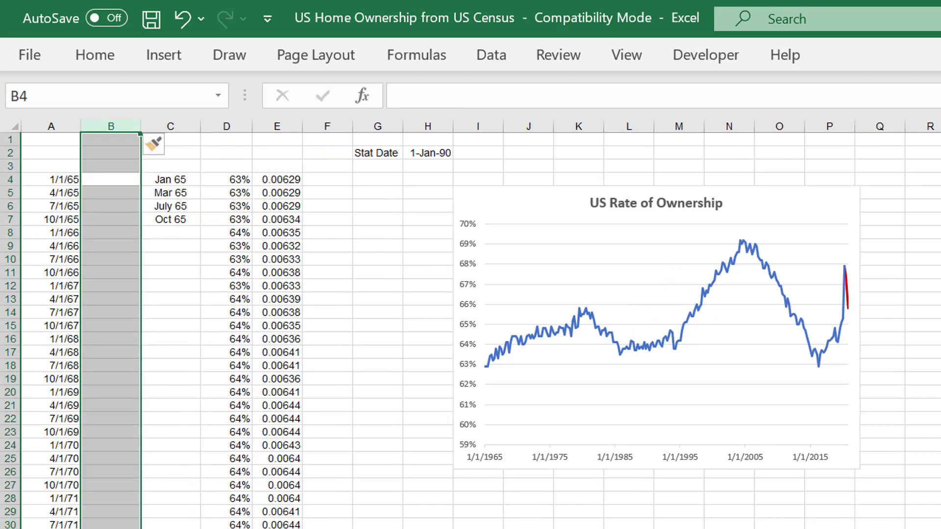
pyautogui.click(758, 372)
pyautogui.press('Escape')
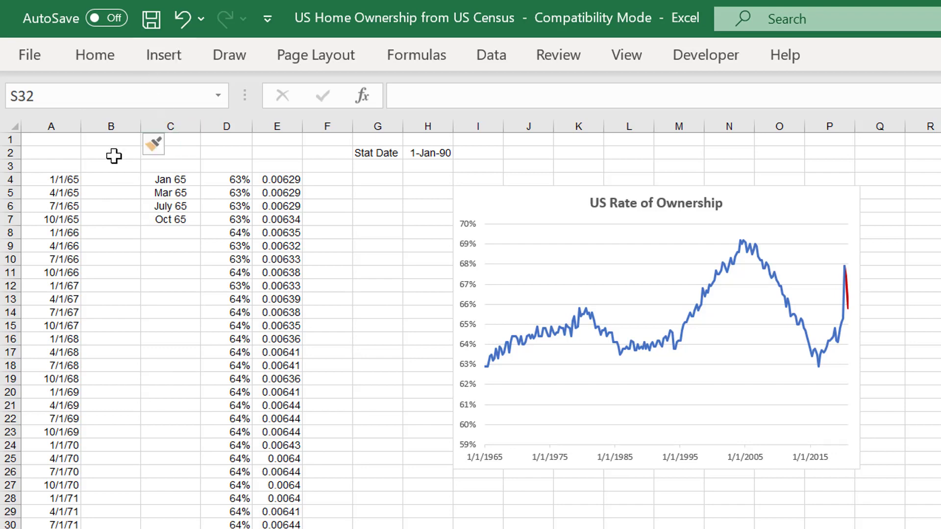
# - Link B2 to the Stat Date with the formula =H2
pyautogui.click(114, 195)
pyautogui.press('Up')
pyautogui.press('Up')
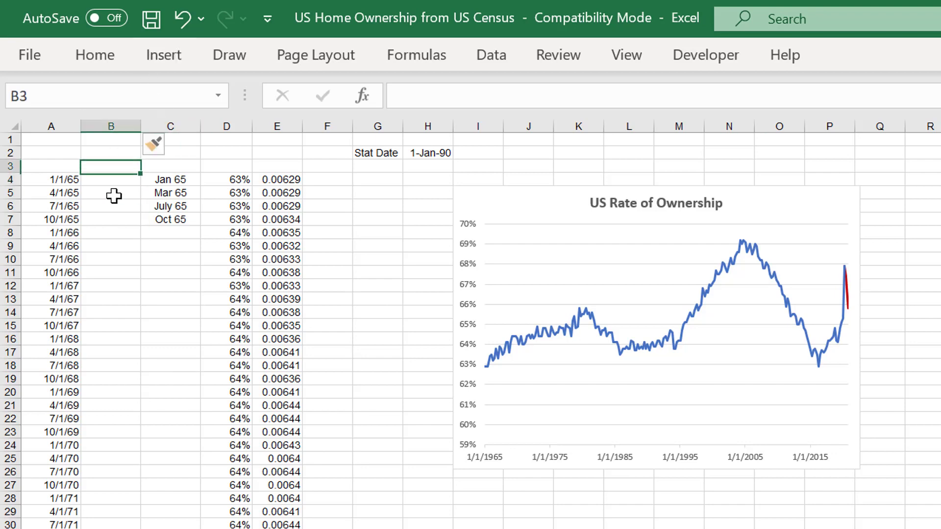
pyautogui.press('Down')
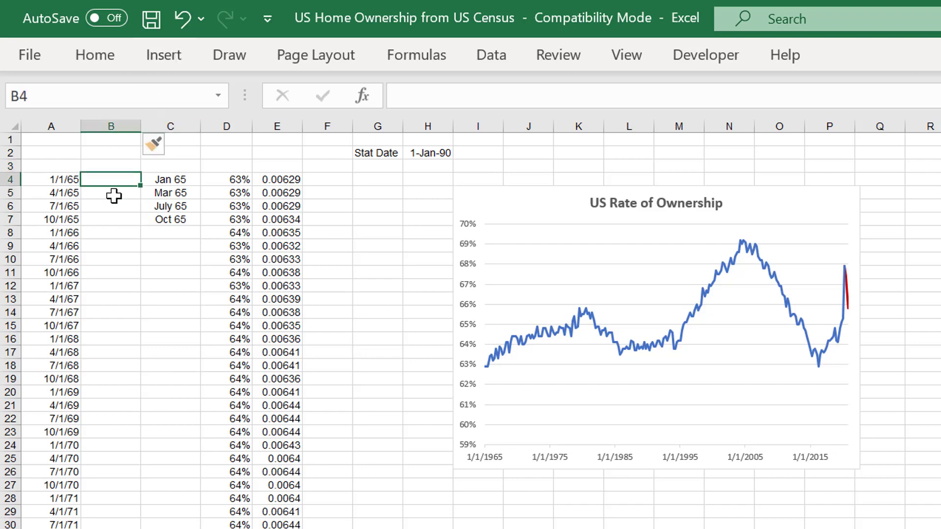
pyautogui.press('Up')
pyautogui.press('Up')
pyautogui.write('=')
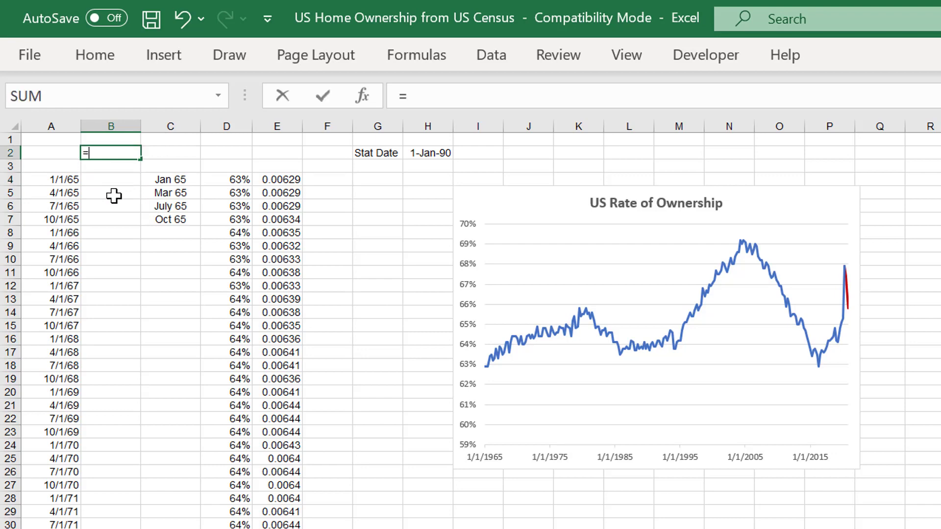
pyautogui.press('Right')
pyautogui.press('Right')
pyautogui.press('Right')
pyautogui.press('Right')
pyautogui.press('Right')
pyautogui.press('Right')
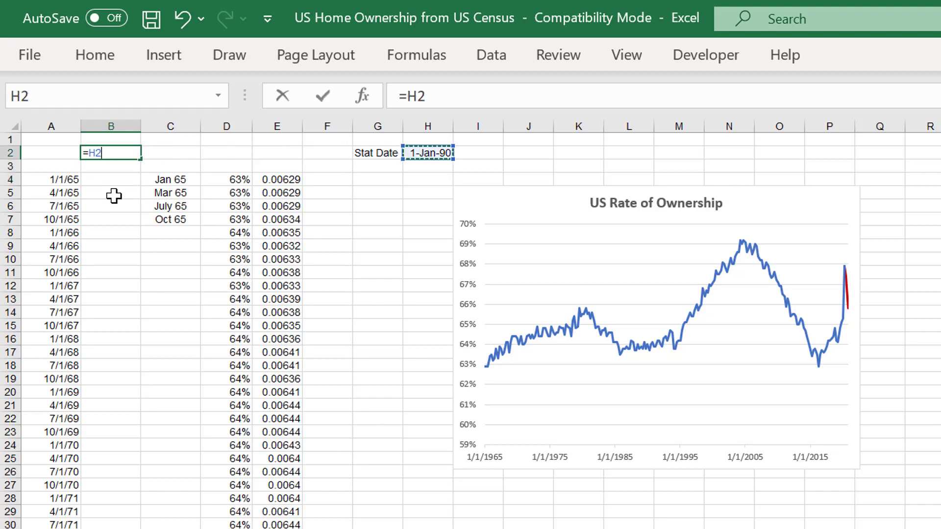
pyautogui.press('Return')
# - Enter =IF(A4<=$B$2,NA(),A4) in B4, accepting Excel's correction
pyautogui.press('Down')
pyautogui.write('=')
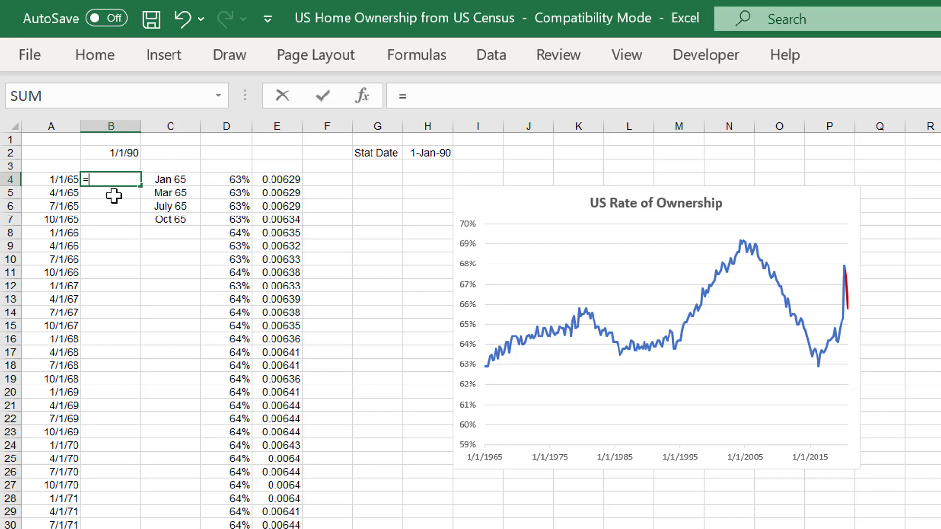
pyautogui.write('if(')
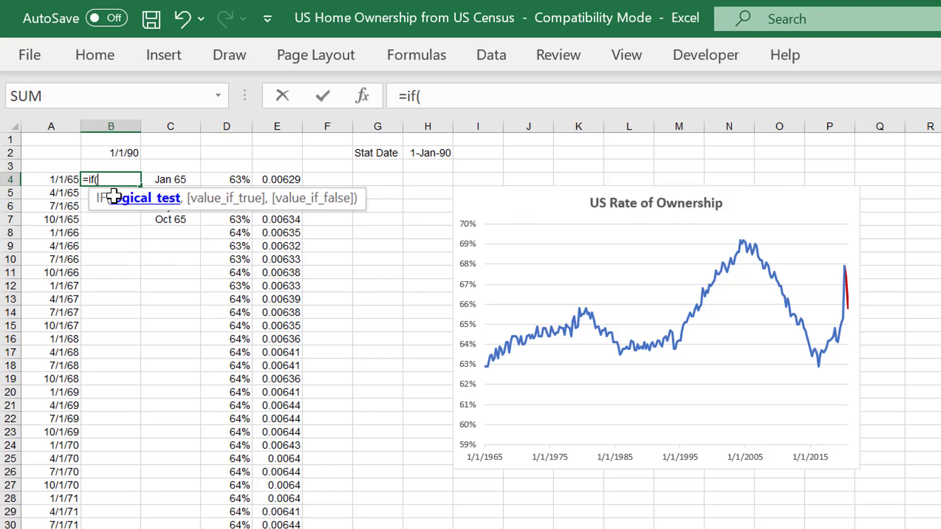
pyautogui.press('Left')
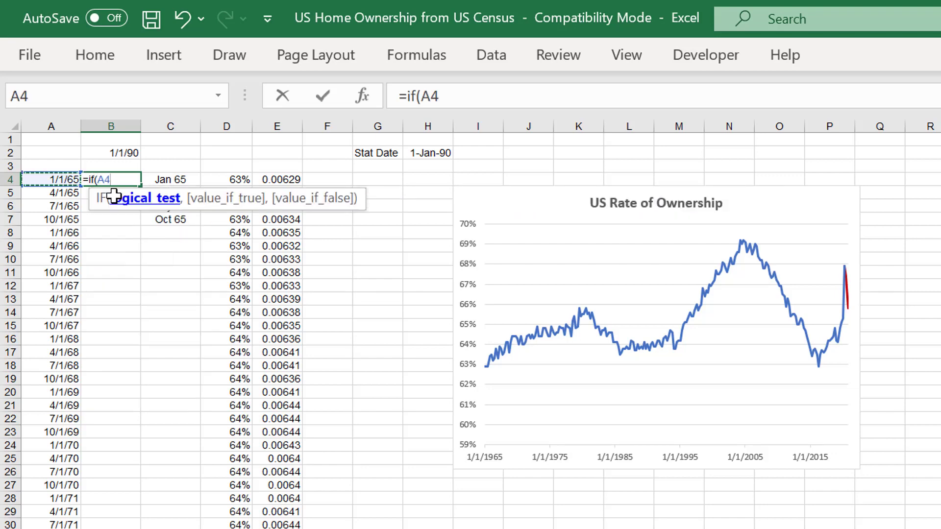
pyautogui.write('<=')
pyautogui.press('Up')
pyautogui.press('Up')
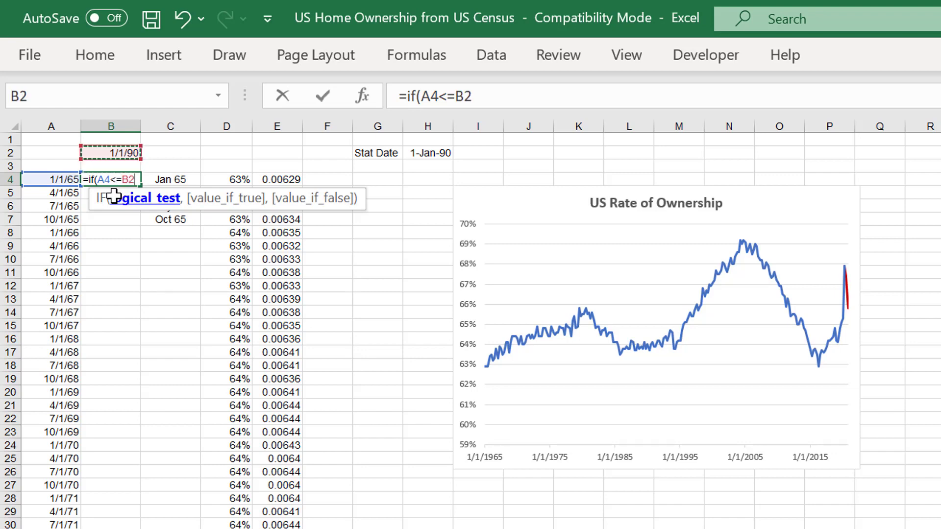
pyautogui.press('F4')
pyautogui.write(',')
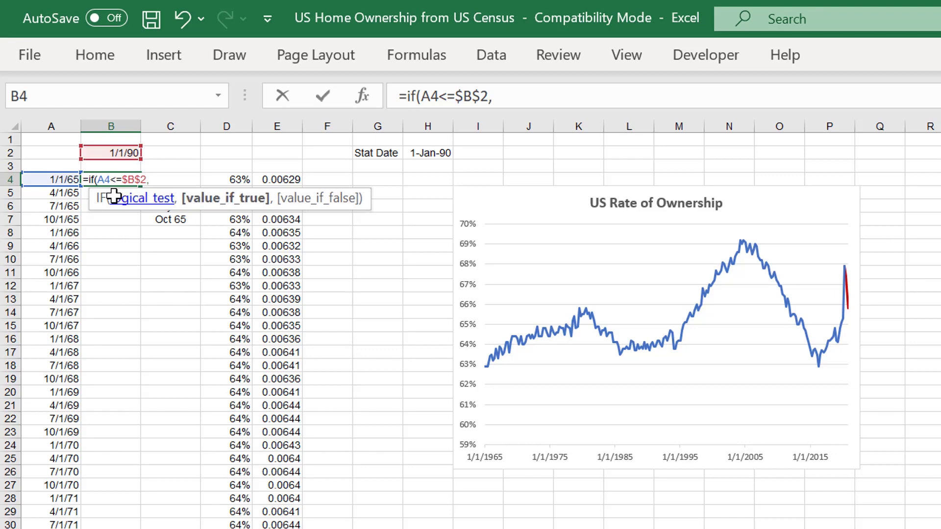
pyautogui.write('na')
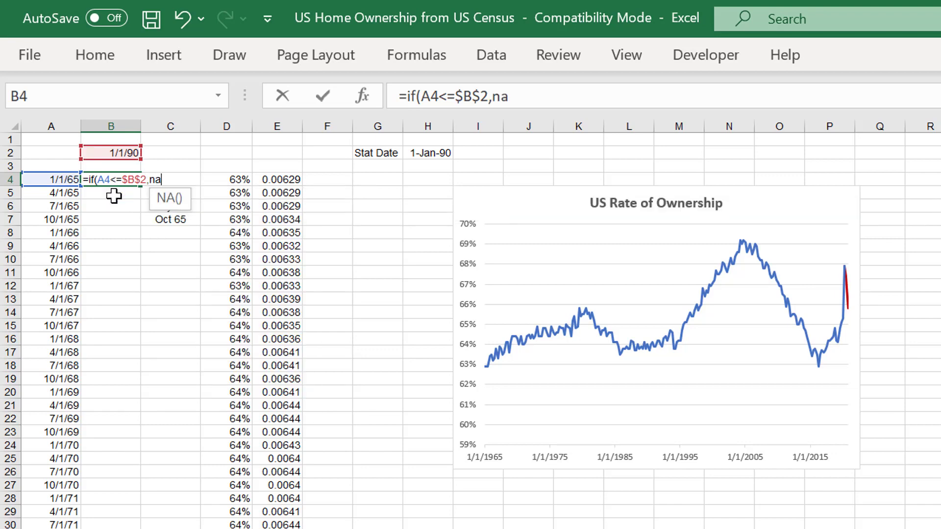
pyautogui.write('(),A4')
pyautogui.press('Return')
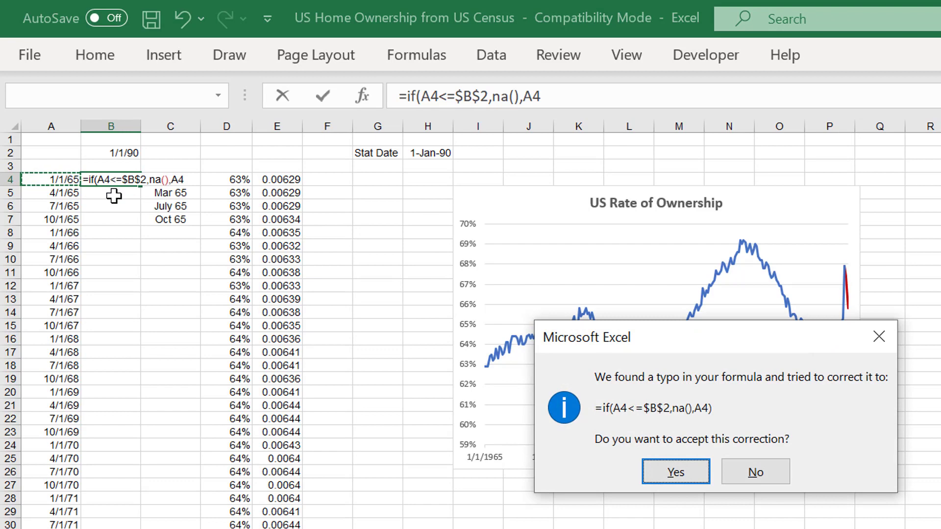
pyautogui.press('Return')
pyautogui.press('Up')
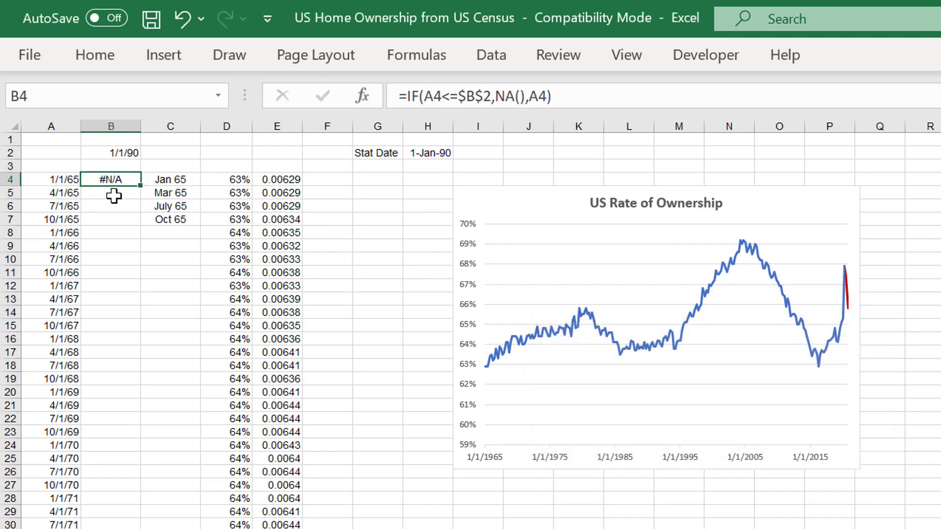
# - Copy the IF formula down column B and insert a new blank column C
pyautogui.doubleClick(141, 190)
pyautogui.press('Right')
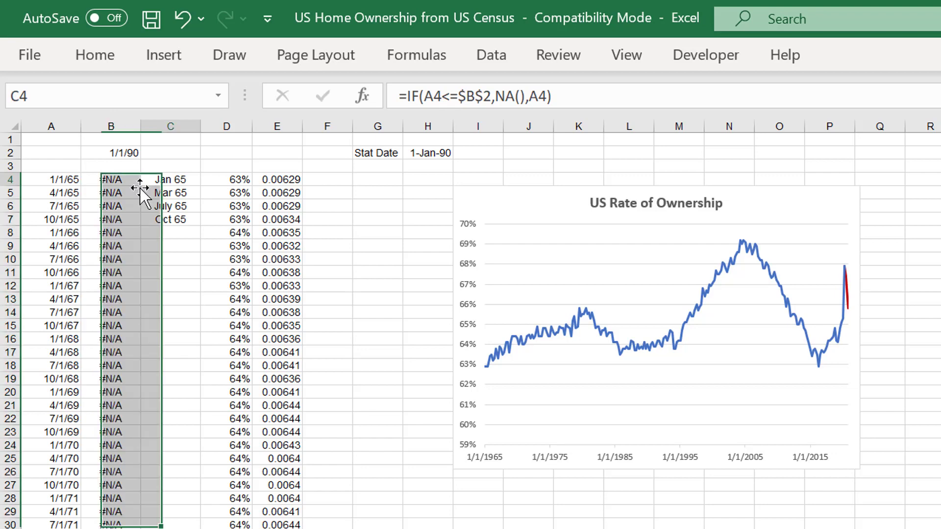
pyautogui.hotkey('ctrl', 'space')
pyautogui.hotkey('ctrl', 'shift', '=')
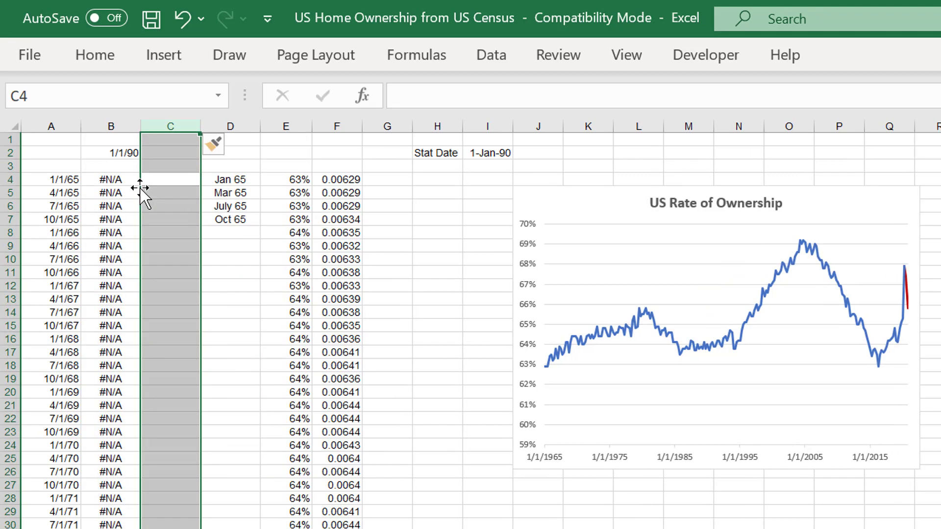
# - Enter =F4 in C4, format it as Percent, and fill it down column C
pyautogui.press('Right')
pyautogui.press('Left')
pyautogui.write('=')
pyautogui.press('Right')
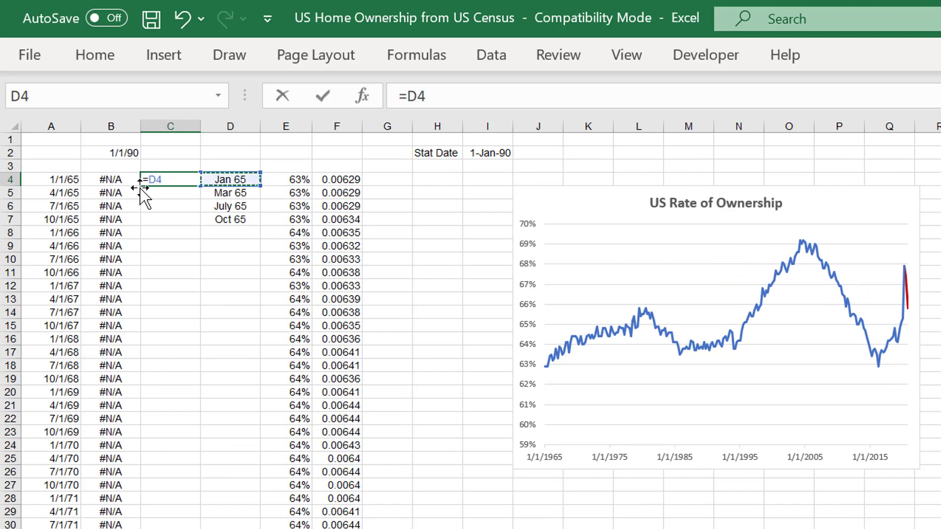
pyautogui.press('Right')
pyautogui.press('Right')
pyautogui.press('Return')
pyautogui.press('Up')
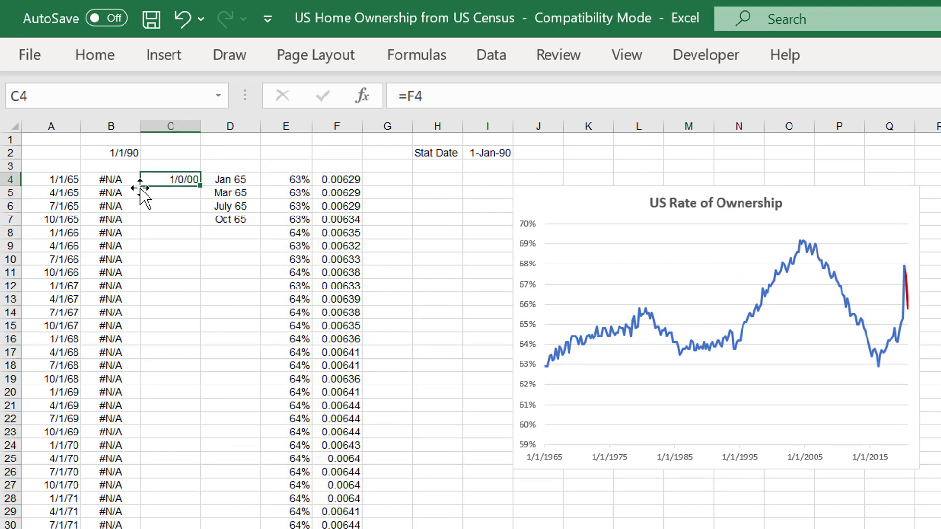
pyautogui.write('=')
pyautogui.press('Escape')
pyautogui.hotkey('ctrl', 'shift', '5')
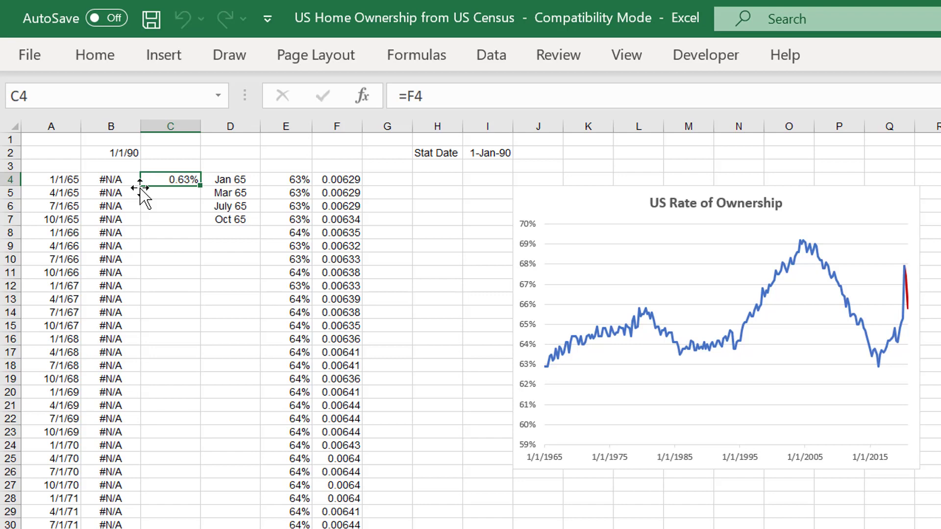
pyautogui.doubleClick(204, 189)
# - Select B4:C4 down to the last data row after checking the later rows
pyautogui.press('Left')
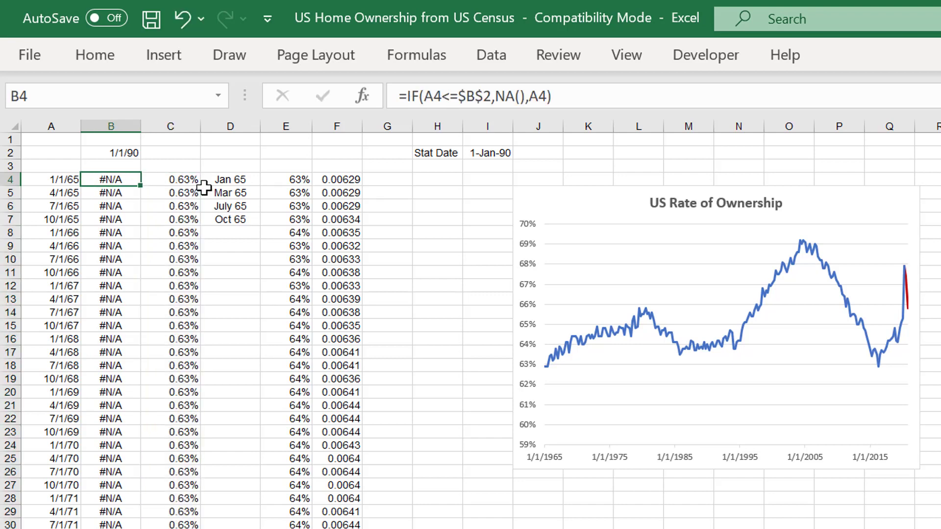
pyautogui.hotkey('shift', 'Right')
pyautogui.hotkey('ctrl', 'shift', 'Down')
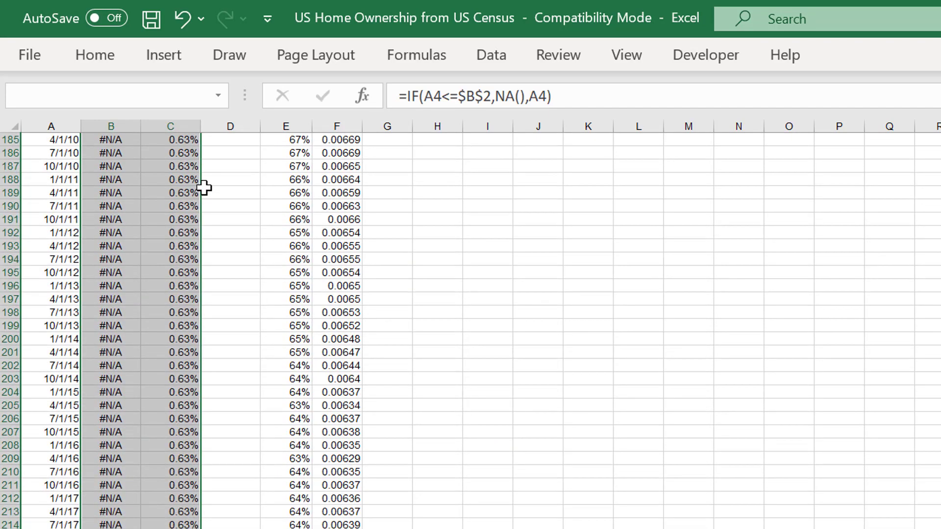
pyautogui.press('Up')
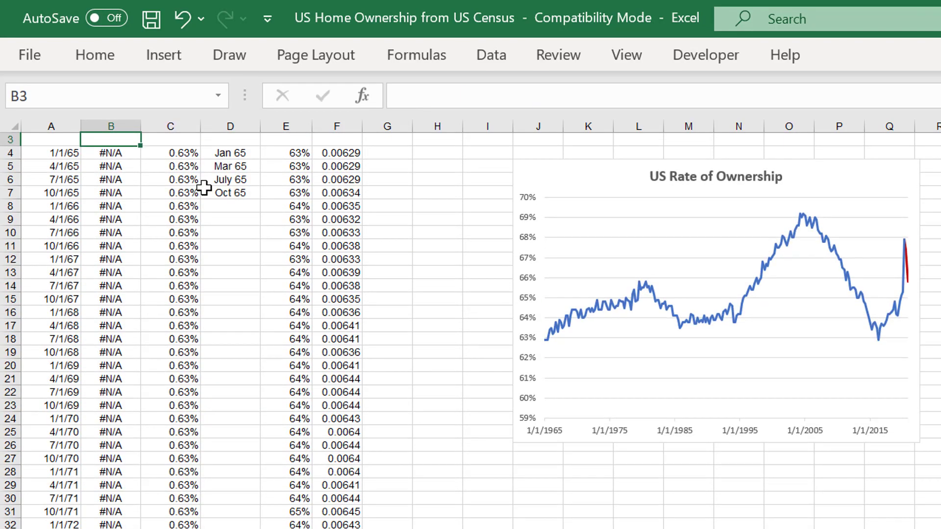
pyautogui.press('pagedown')
pyautogui.press('pagedown')
pyautogui.press('pagedown')
pyautogui.press('pagedown')
pyautogui.press('pagedown')
pyautogui.press('pagedown')
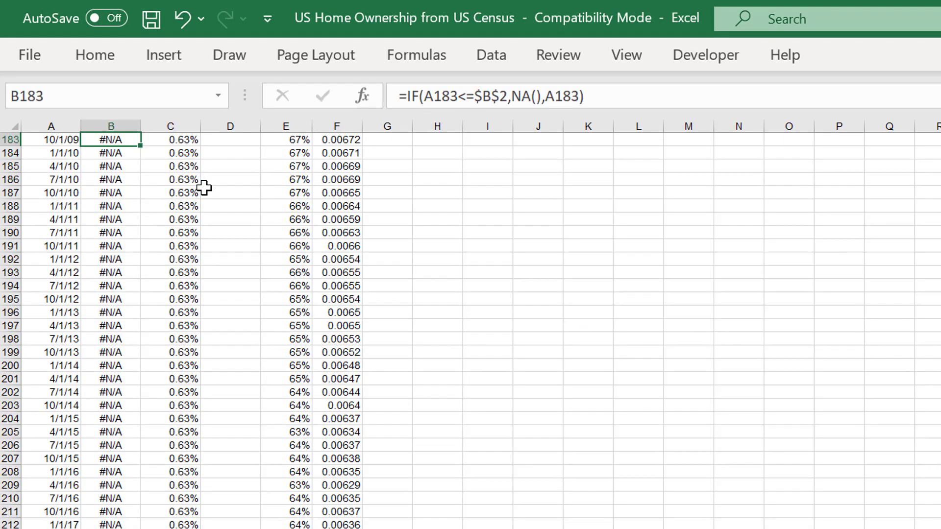
pyautogui.press('Down')
pyautogui.press('Down')
pyautogui.press('Up')
pyautogui.press('Up')
pyautogui.press('Up')
pyautogui.press('Up')
pyautogui.press('Up')
pyautogui.press('Up')
pyautogui.press('Up')
pyautogui.press('Up')
pyautogui.press('Up')
pyautogui.press('Up')
pyautogui.press('Up')
pyautogui.press('Up')
pyautogui.press('Up')
pyautogui.press('Up')
pyautogui.press('Up')
pyautogui.press('Up')
pyautogui.press('Up')
pyautogui.press('Up')
pyautogui.press('Up')
pyautogui.press('Up')
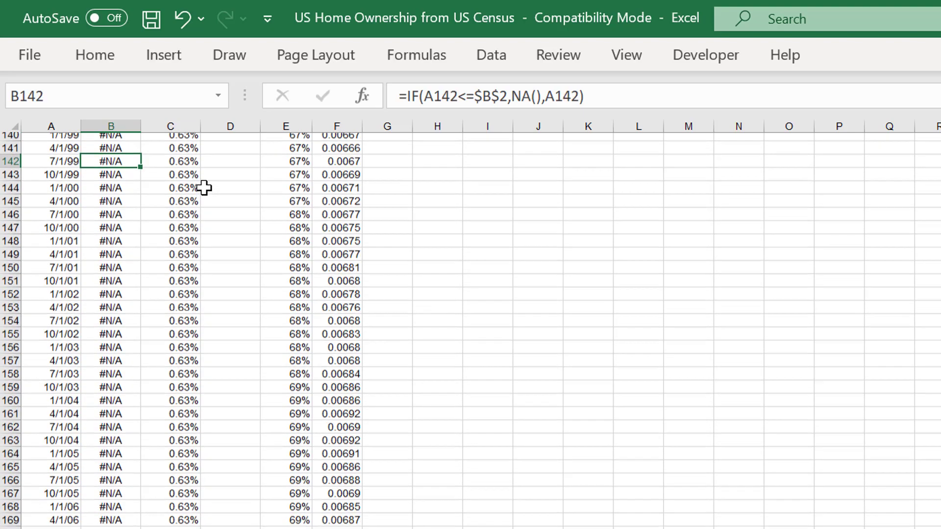
pyautogui.press('Down')
pyautogui.press('Down')
pyautogui.press('Down')
pyautogui.press('Down')
pyautogui.press('Down')
pyautogui.press('Down')
pyautogui.press('Down')
pyautogui.press('Down')
pyautogui.press('Down')
pyautogui.press('Down')
pyautogui.press('Down')
pyautogui.press('Down')
pyautogui.press('Down')
pyautogui.press('Down')
pyautogui.press('Down')
pyautogui.press('Down')
pyautogui.press('Down')
pyautogui.press('Down')
pyautogui.press('Down')
pyautogui.press('Down')
pyautogui.press('Down')
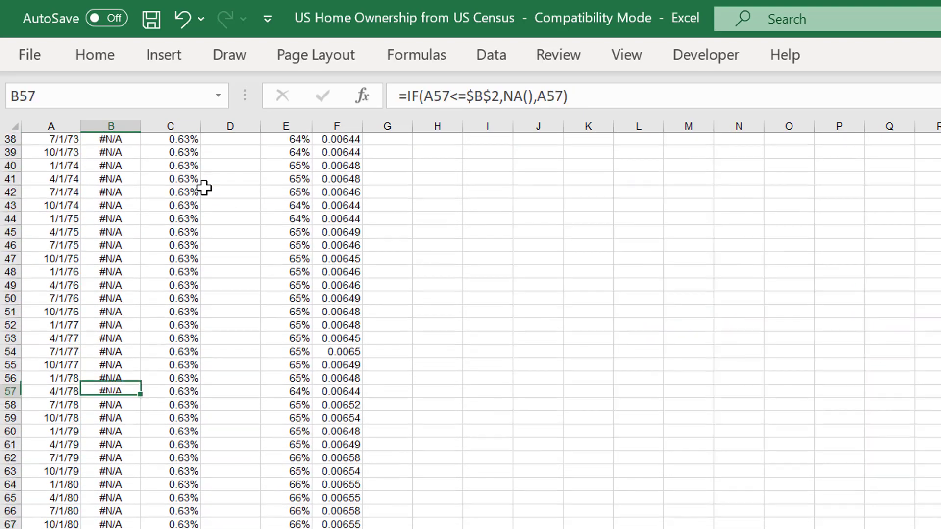
pyautogui.press('Up')
pyautogui.press('Up')
pyautogui.press('Up')
pyautogui.press('Up')
pyautogui.press('Up')
pyautogui.press('Up')
pyautogui.press('Up')
pyautogui.press('Up')
pyautogui.press('Up')
pyautogui.press('Up')
pyautogui.press('Up')
pyautogui.press('Up')
pyautogui.press('Up')
pyautogui.press('Up')
pyautogui.press('Up')
pyautogui.press('Up')
pyautogui.press('Up')
pyautogui.press('Up')
pyautogui.press('Up')
pyautogui.press('Up')
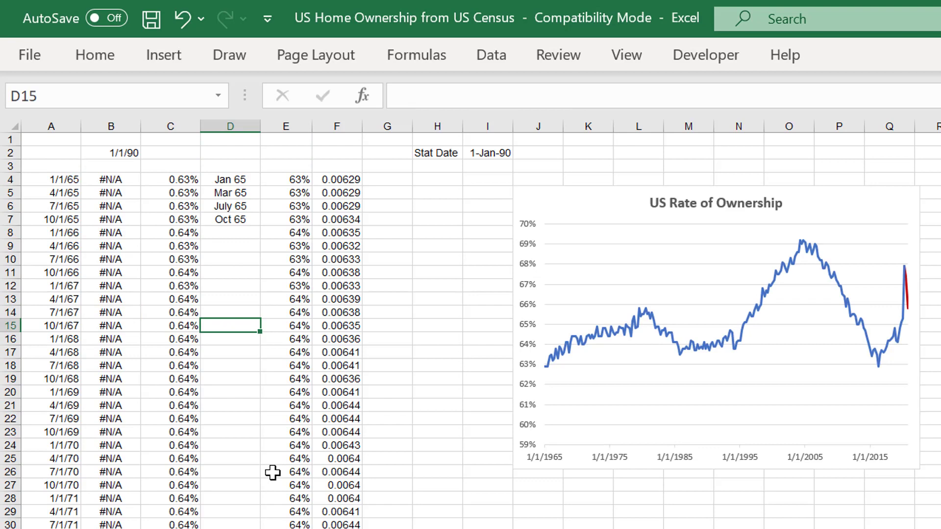
pyautogui.press('Left')
pyautogui.press('Left')
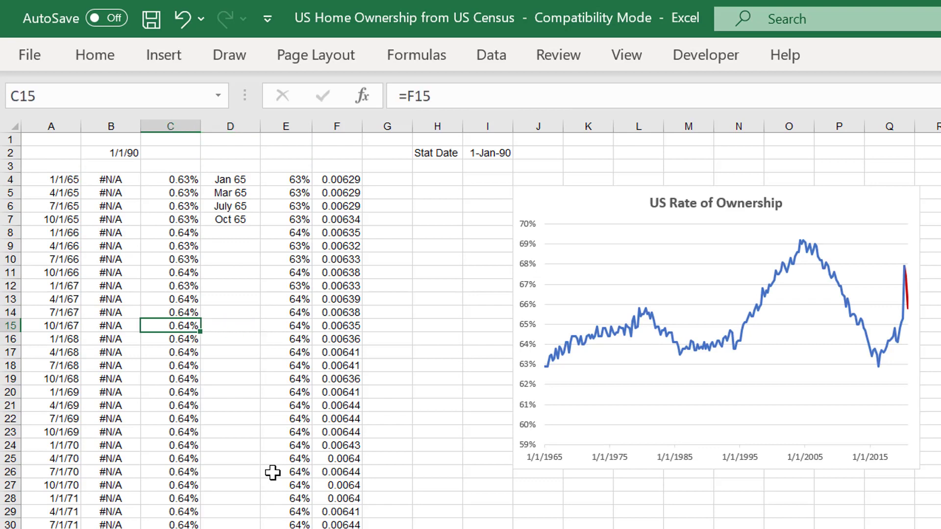
pyautogui.press('Up')
pyautogui.press('Up')
pyautogui.press('Up')
pyautogui.press('Up')
pyautogui.press('Up')
pyautogui.press('Up')
pyautogui.press('Up')
pyautogui.press('Up')
pyautogui.press('Up')
pyautogui.press('Up')
pyautogui.press('Up')
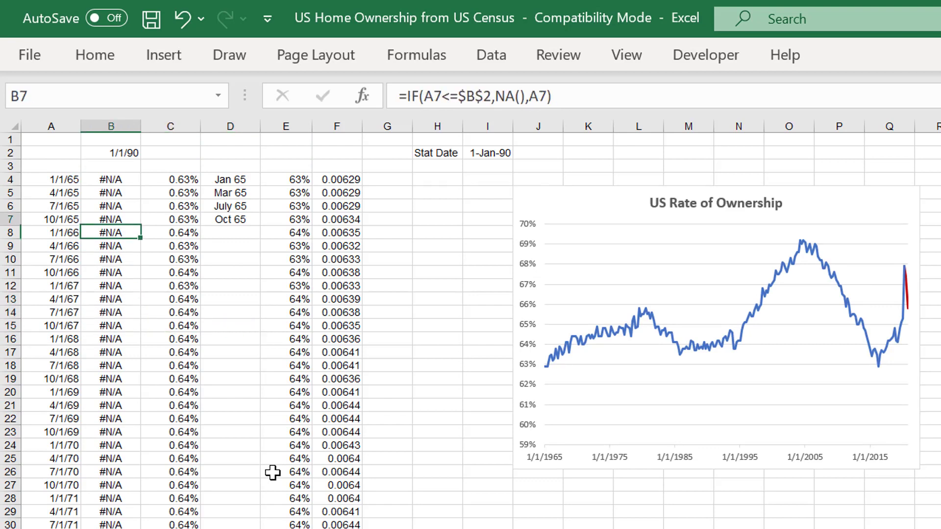
pyautogui.hotkey('shift', 'Right')
pyautogui.hotkey('ctrl', 'shift', 'Down')
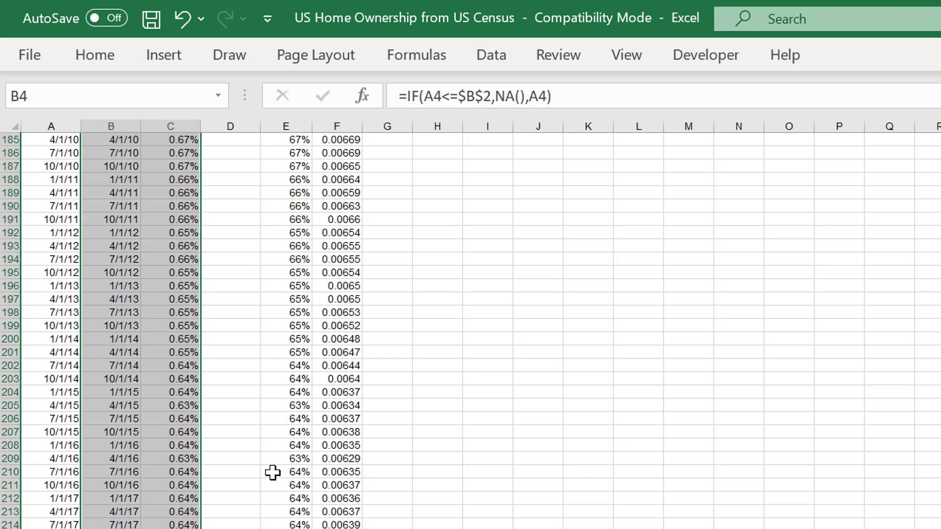
# - Insert a chart of the selected dates and rates with Alt+F1 and change its series to Line
pyautogui.hotkey('alt', 'F1')
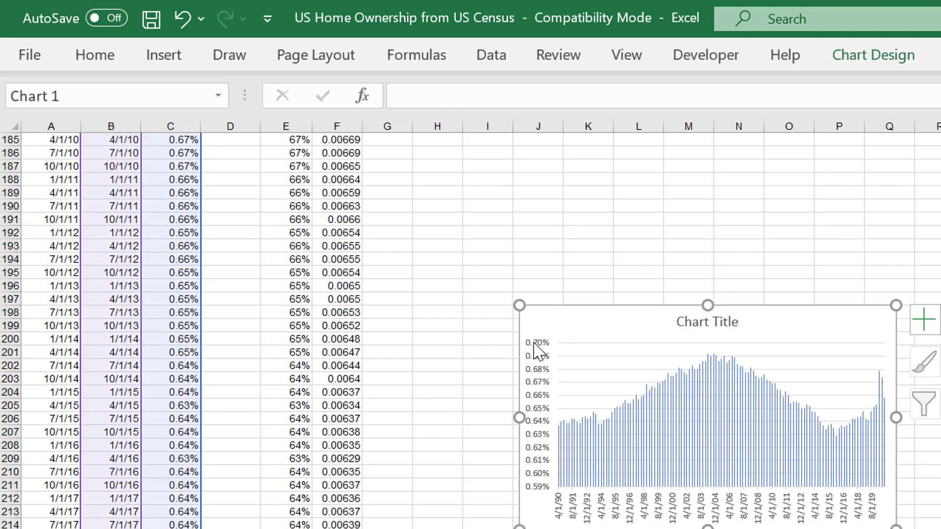
pyautogui.rightClick(643, 411)
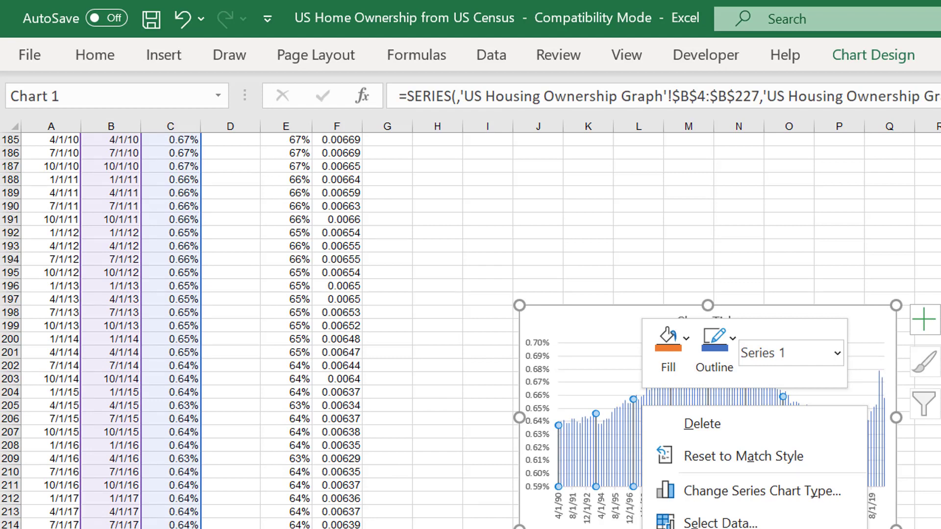
pyautogui.press('Escape')
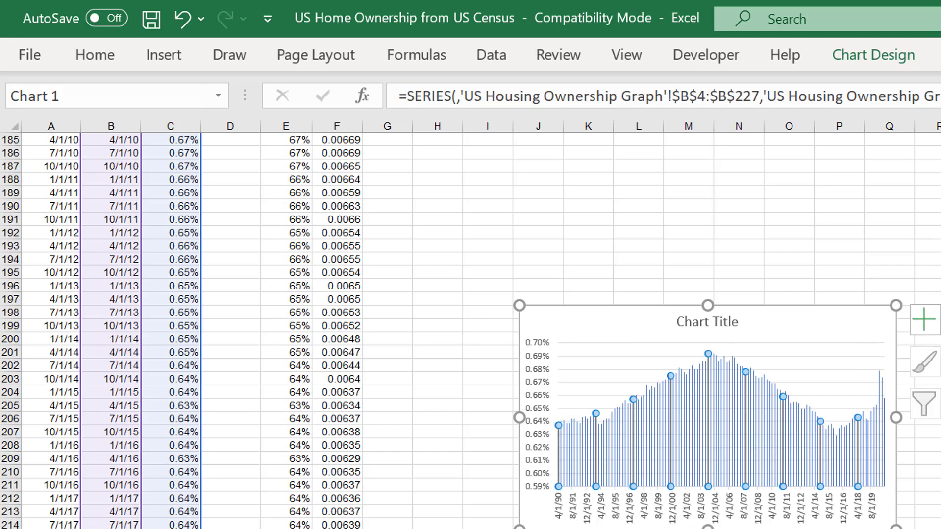
pyautogui.rightClick(629, 471)
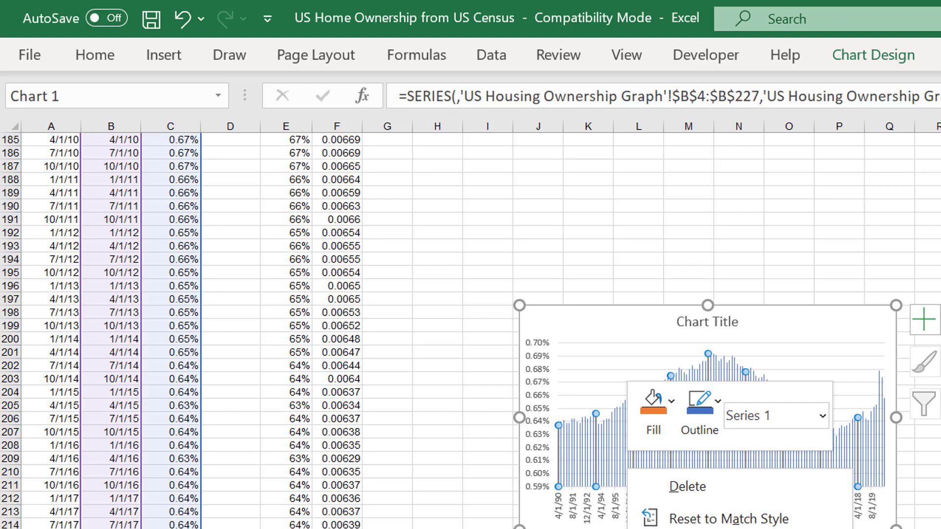
pyautogui.press('y')
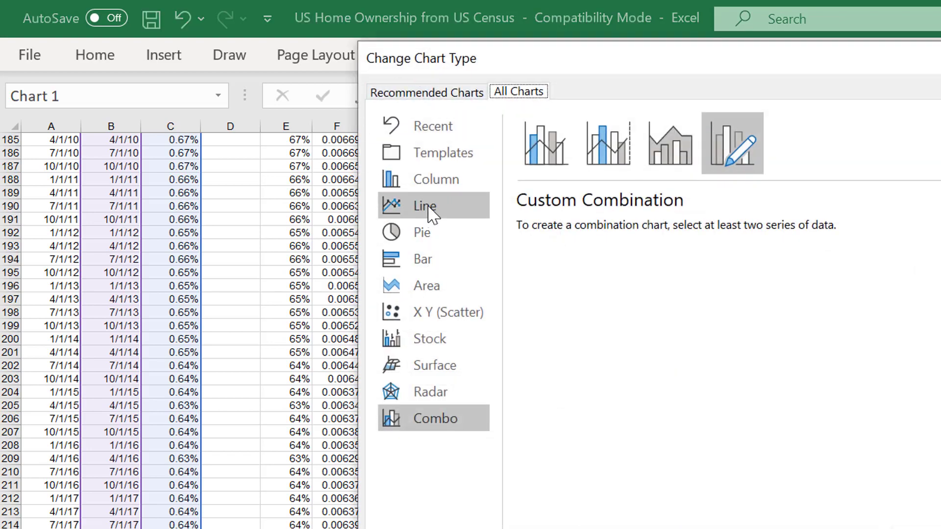
pyautogui.click(430, 207)
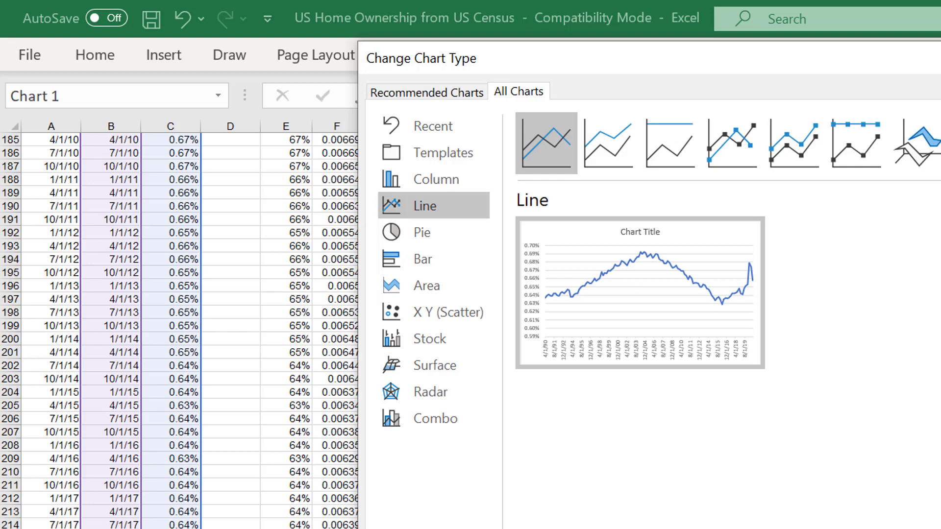
pyautogui.press('Return')
pyautogui.press('Escape')
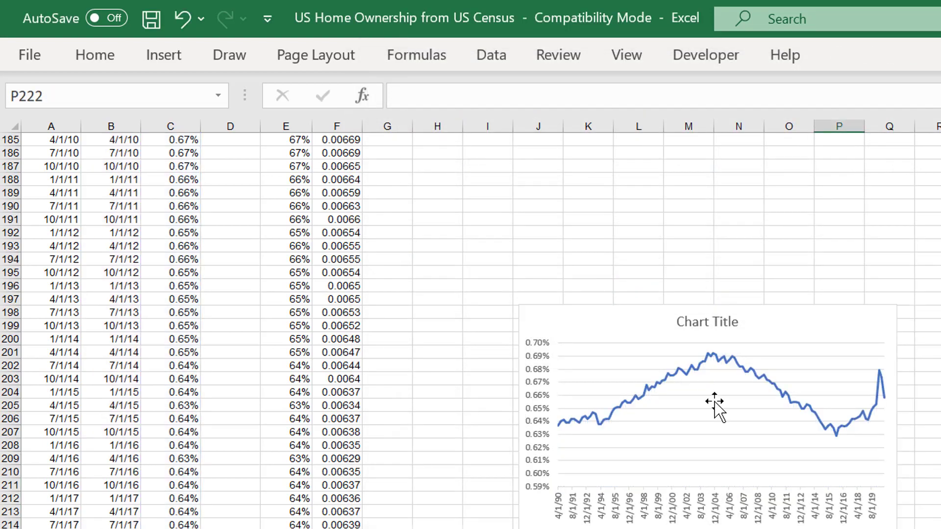
pyautogui.click(585, 312)
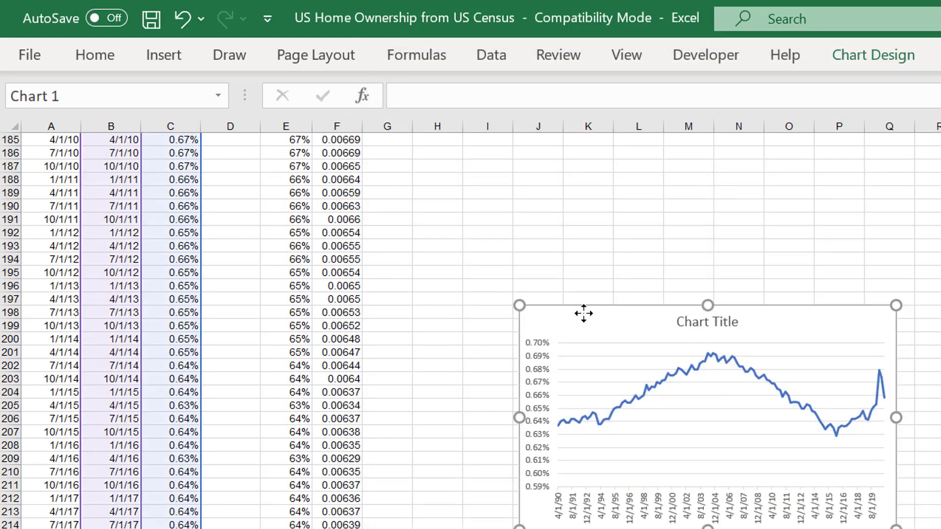
# - Enter a trial value of 1 in cell J32
pyautogui.press('Escape')
pyautogui.press('pageup')
pyautogui.press('pageup')
pyautogui.press('pageup')
pyautogui.press('pageup')
pyautogui.press('pageup')
pyautogui.press('pageup')
pyautogui.press('pageup')
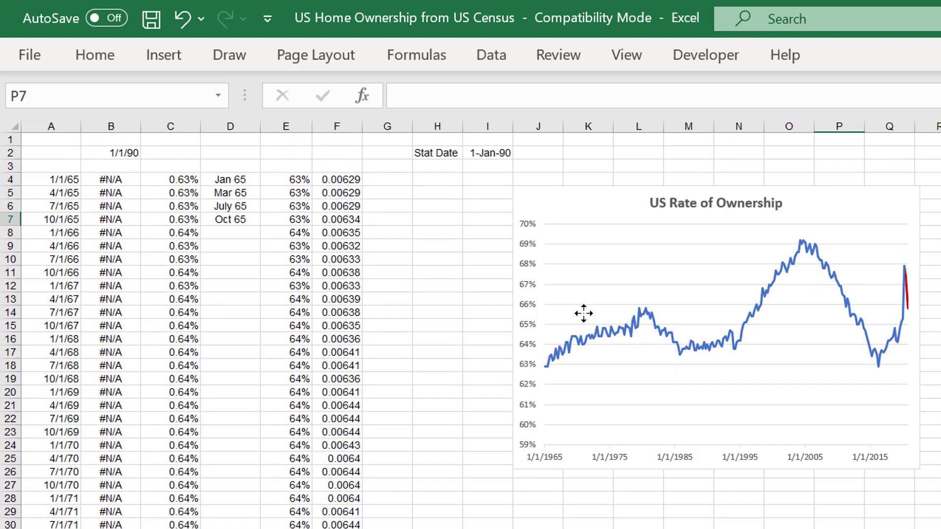
pyautogui.press('Up')
pyautogui.press('Up')
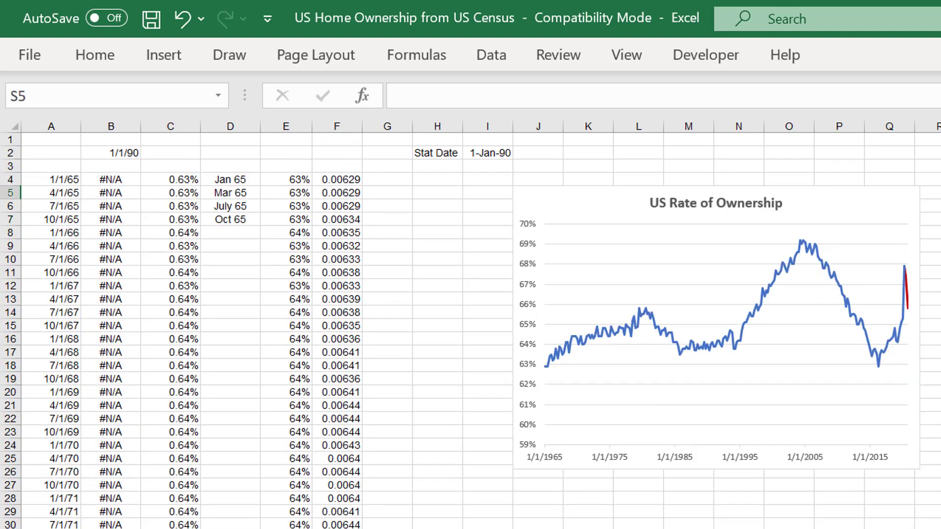
pyautogui.click(833, 193)
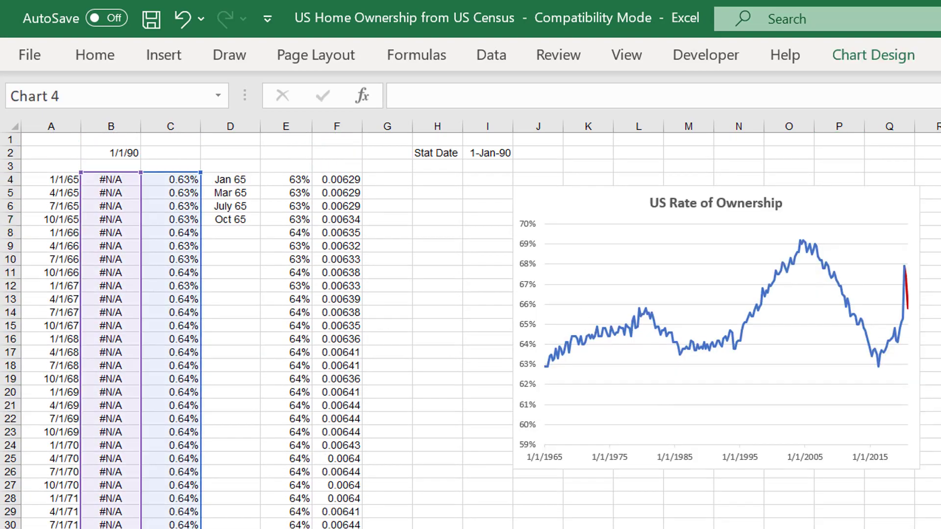
pyautogui.click(576, 145)
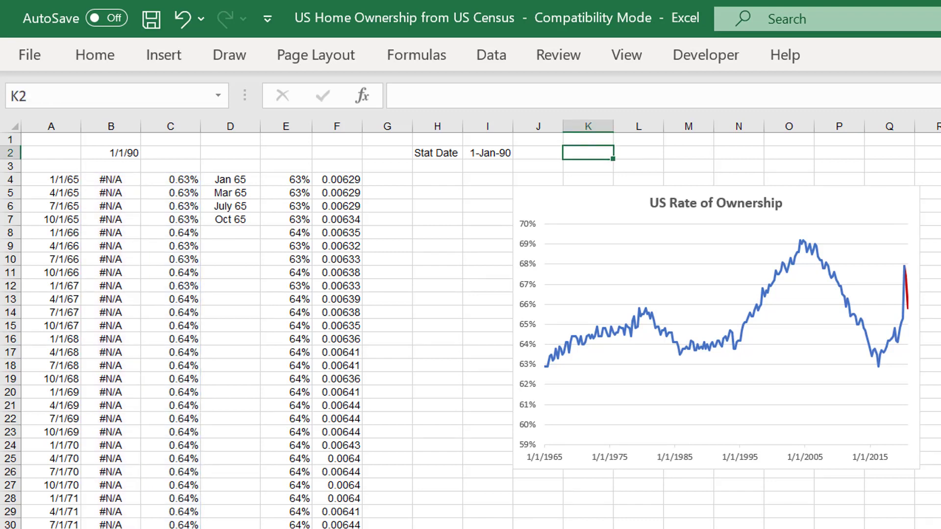
pyautogui.press('pagedown')
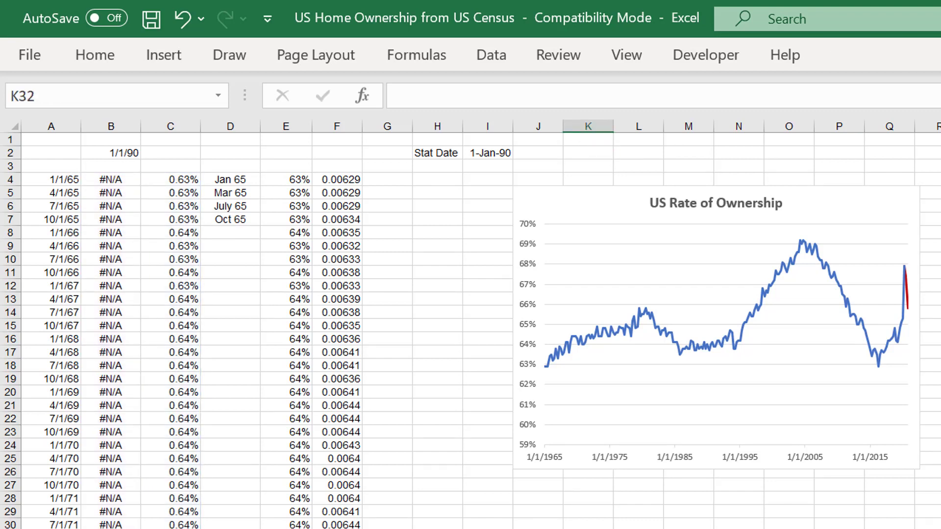
pyautogui.press('Left')
pyautogui.write('1')
pyautogui.press('Return')
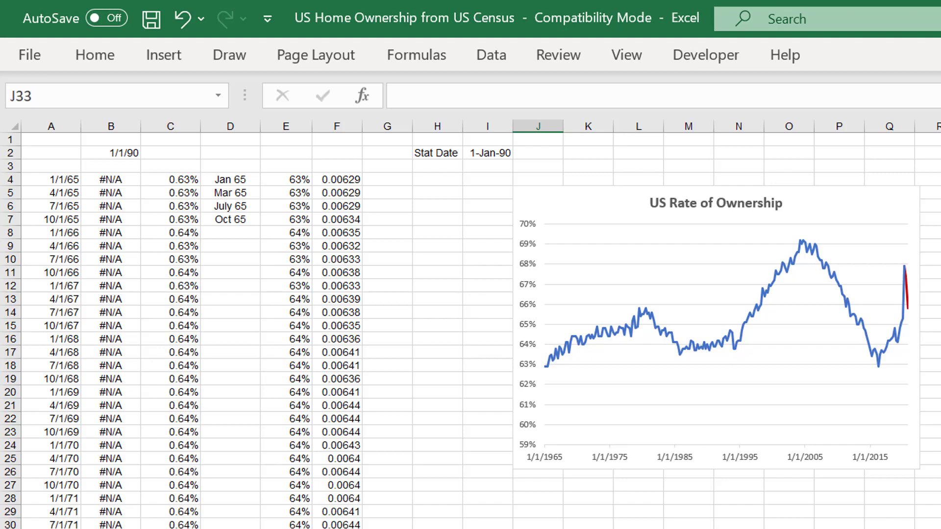
pyautogui.press('Up')
# - Replace the value in J32 with the start year 1965
pyautogui.hotkey('alt', 'e')
pyautogui.press('i')
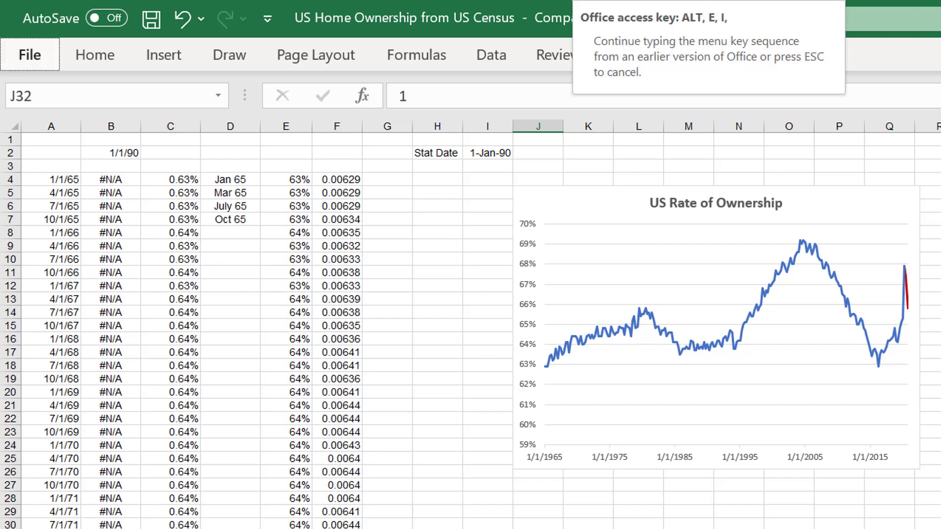
pyautogui.press('s')
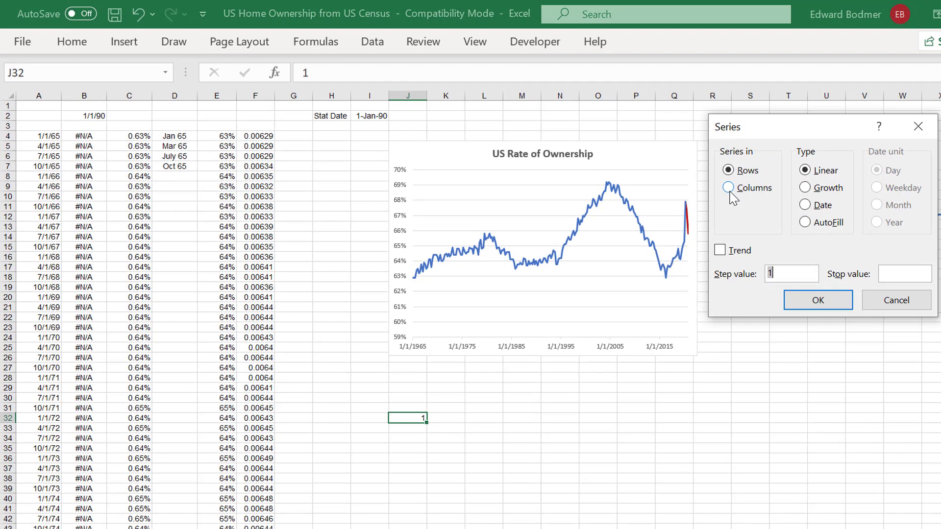
pyautogui.click(728, 188)
pyautogui.click(889, 301)
pyautogui.press('Left')
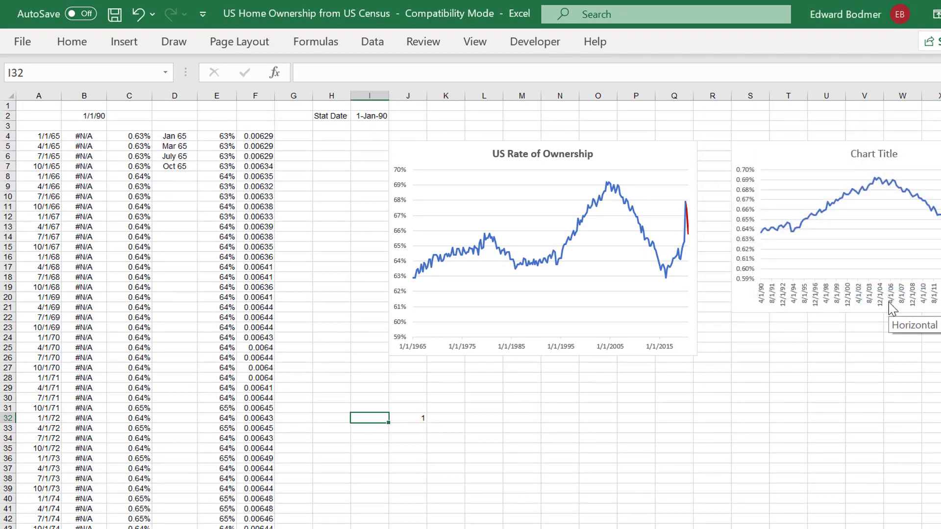
pyautogui.press('Right')
pyautogui.write('19')
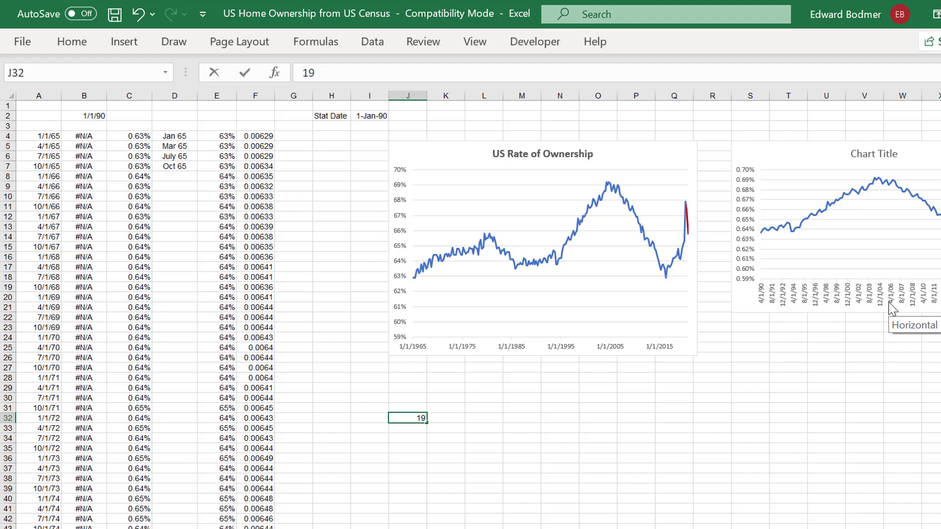
pyautogui.write('65')
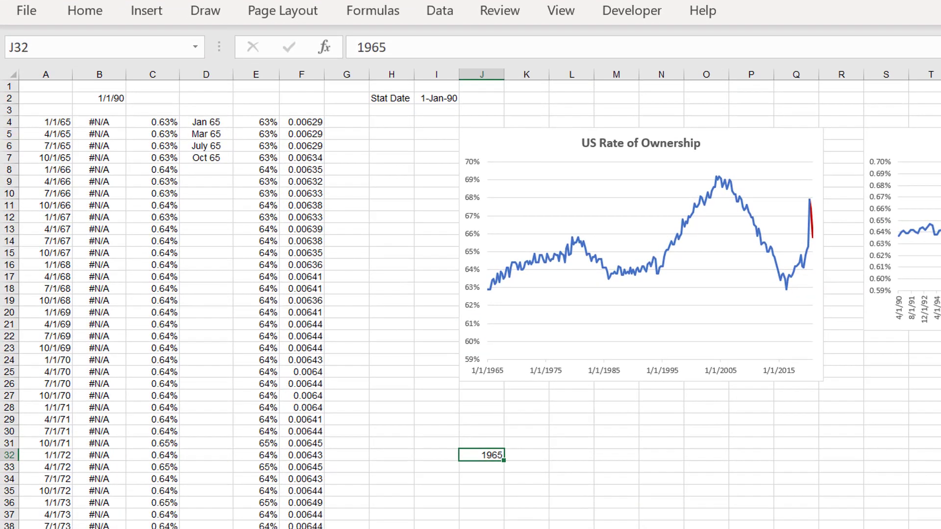
# - Fill the years down column J from 1965 using Fill Series in Columns
pyautogui.hotkey('alt', 'e')
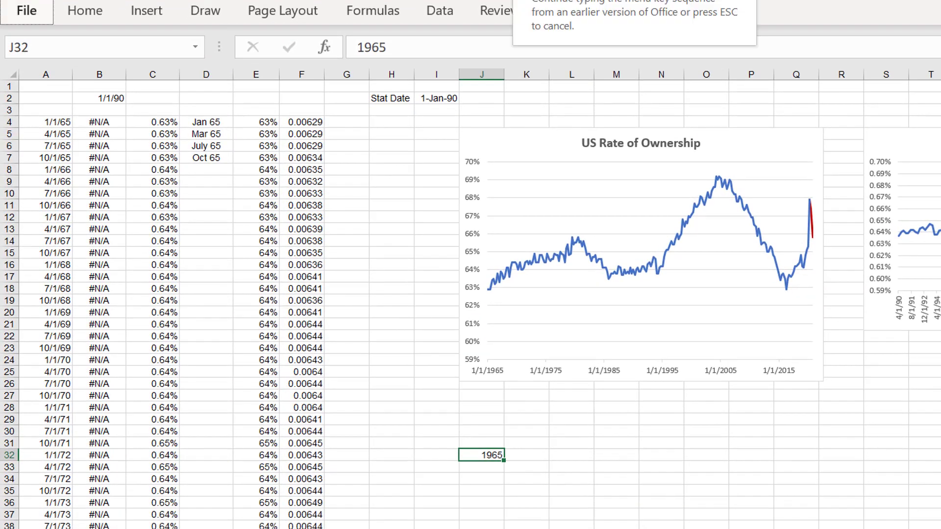
pyautogui.press('s')
pyautogui.press('Escape')
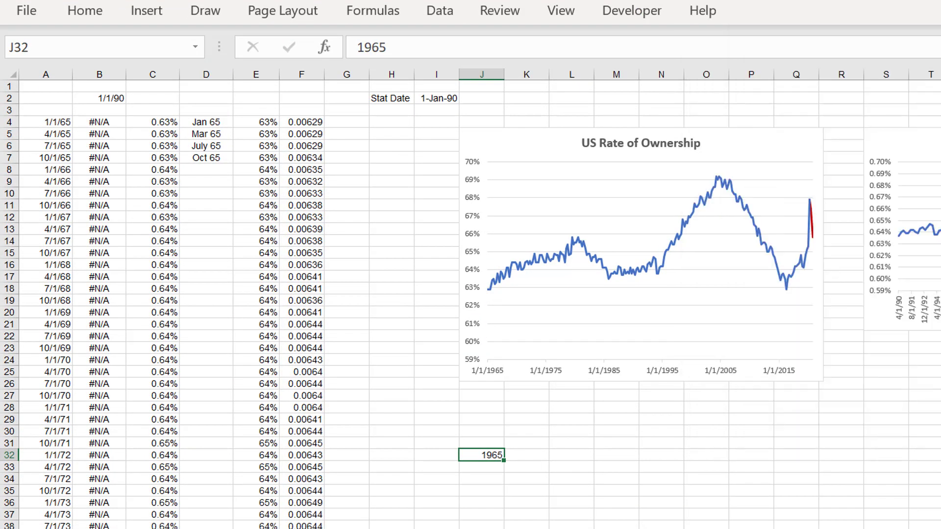
pyautogui.hotkey('alt', 'e')
pyautogui.press('i')
pyautogui.press('s')
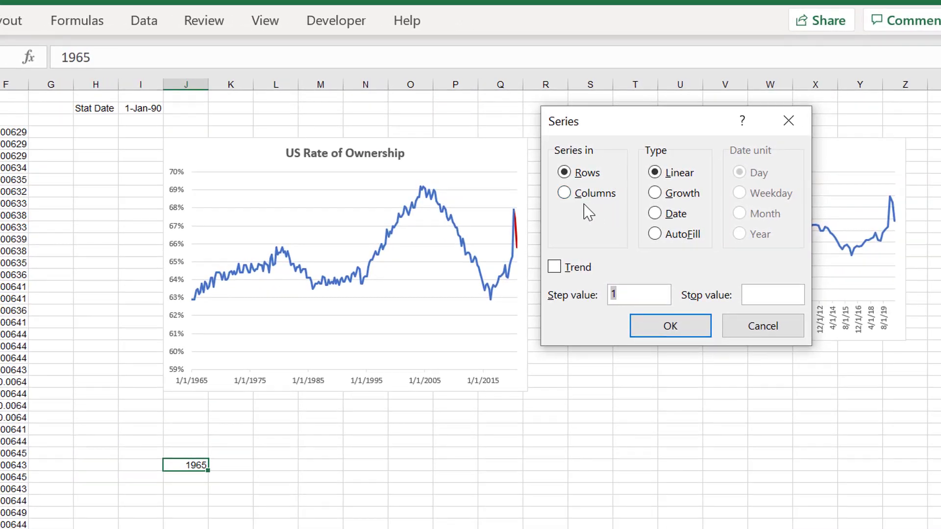
pyautogui.click(564, 194)
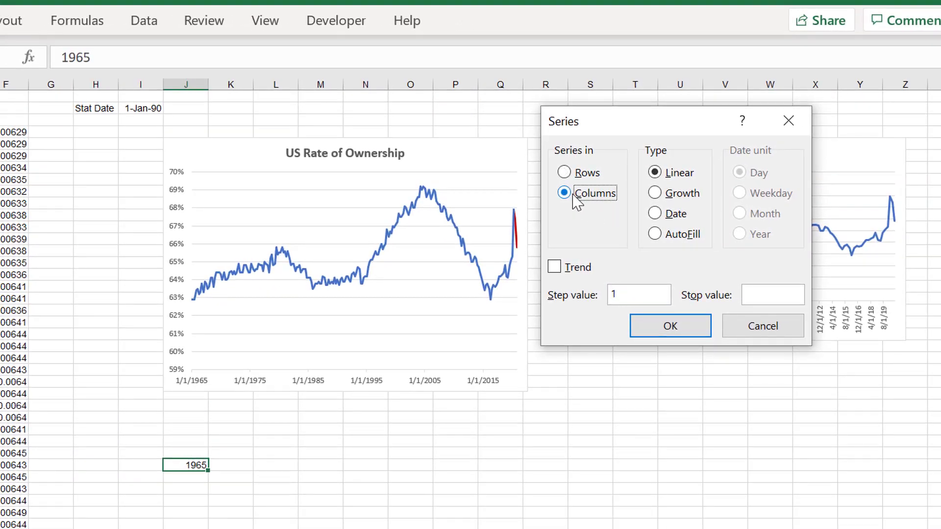
pyautogui.click(765, 300)
pyautogui.press('Return')
pyautogui.press('Right')
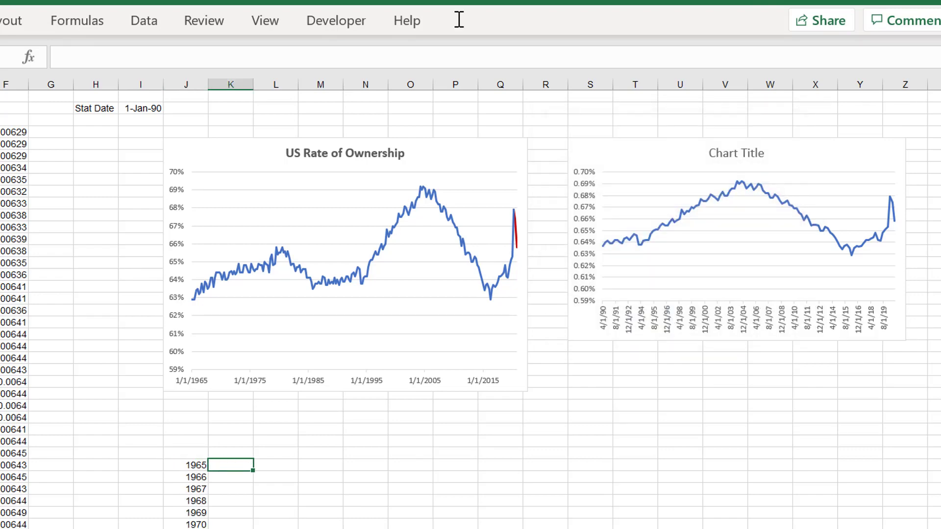
# - Draw a Combo Box form control from the Developer tab below the chart
pyautogui.click(336, 24)
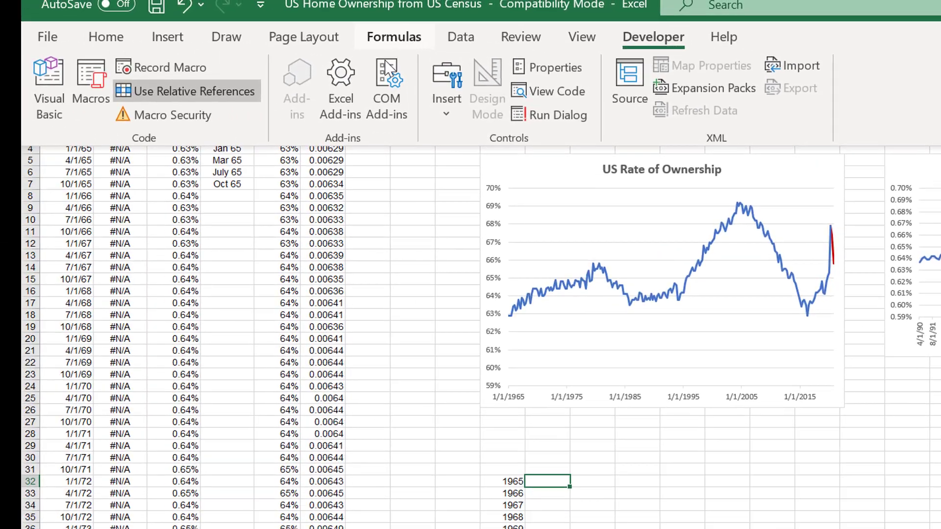
pyautogui.click(452, 98)
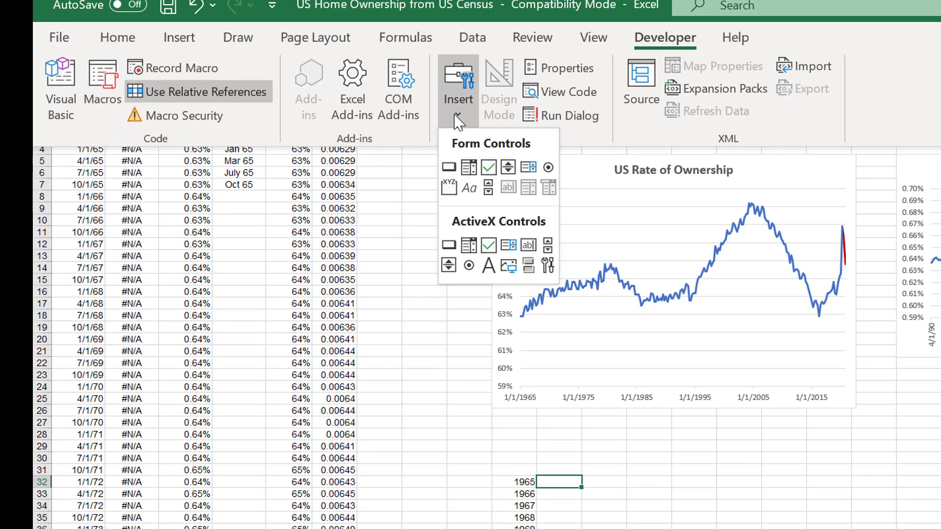
pyautogui.click(487, 167)
pyautogui.moveTo(624, 448); pyautogui.dragTo(755, 431)
# - Set the drop-down's input range to the years from J32 down and its cell link to $J$29
pyautogui.rightClick(737, 443)
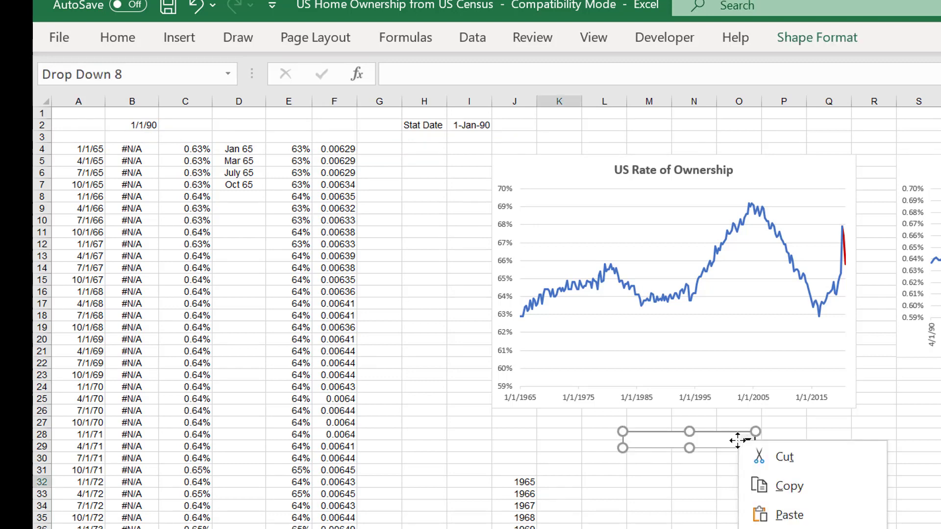
pyautogui.click(791, 526)
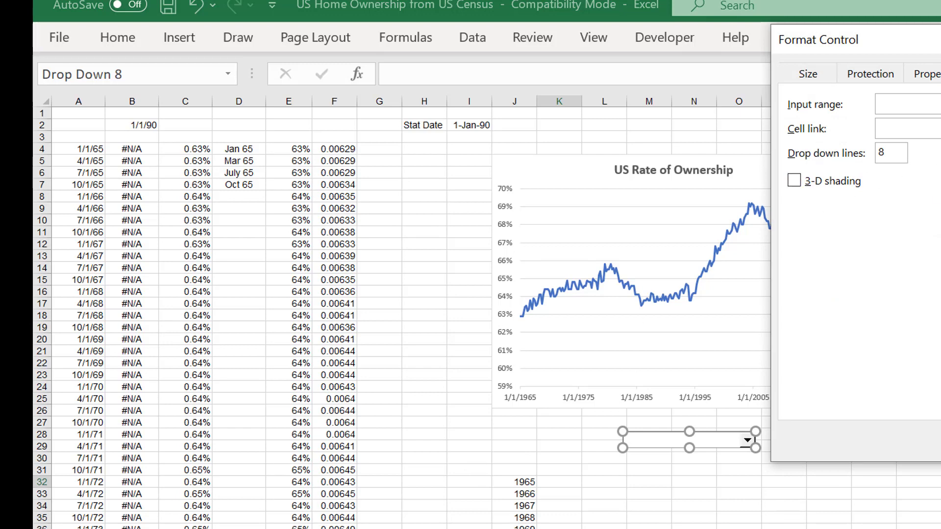
pyautogui.click(937, 104)
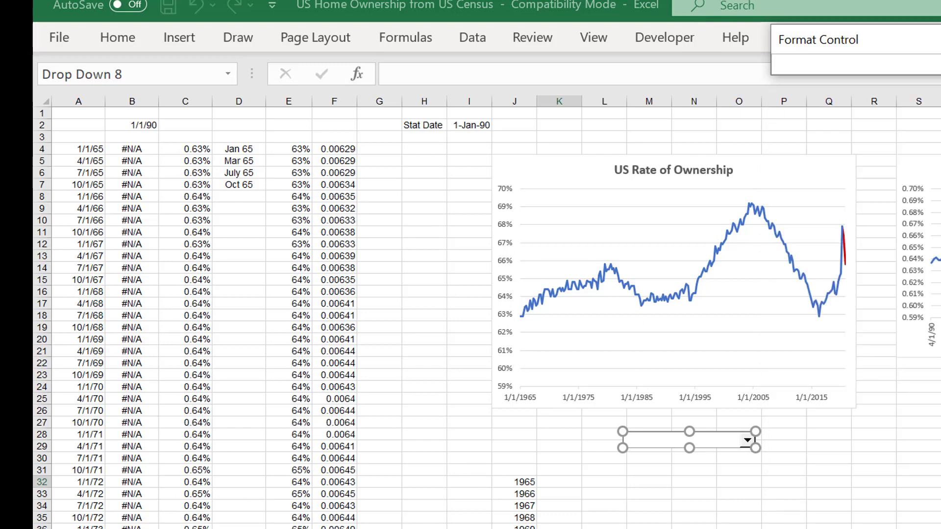
pyautogui.hotkey('ctrl', 'pagedown')
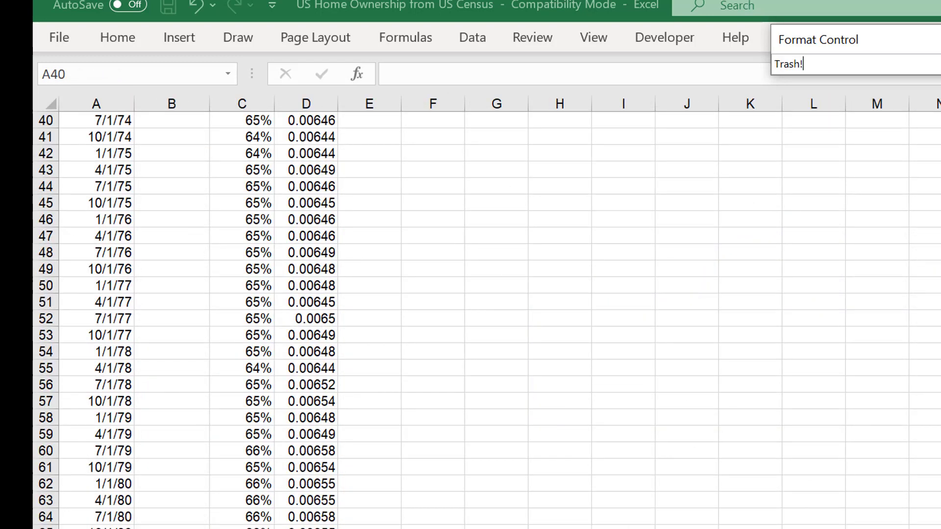
pyautogui.hotkey('ctrl', 'pageup')
pyautogui.moveTo(521, 481); pyautogui.dragTo(524, 528)
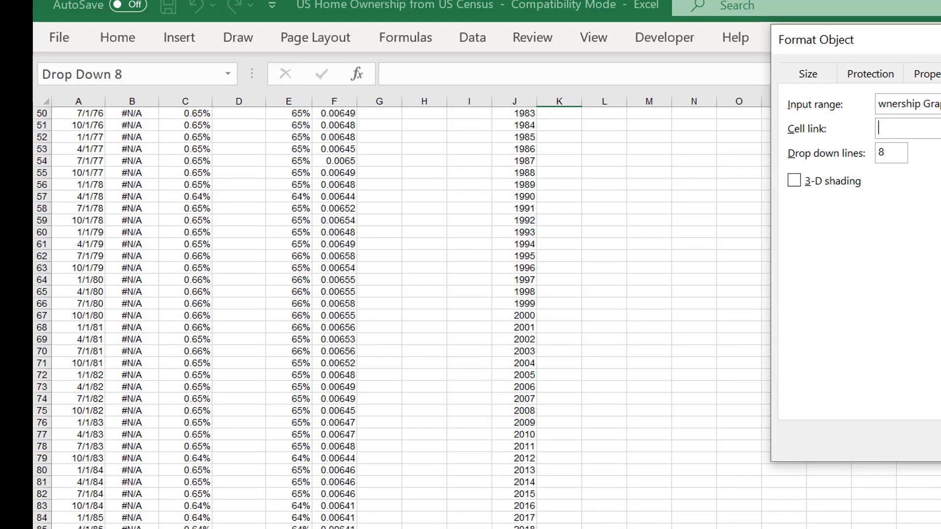
pyautogui.click(930, 129)
pyautogui.scroll(16, 831, 294)
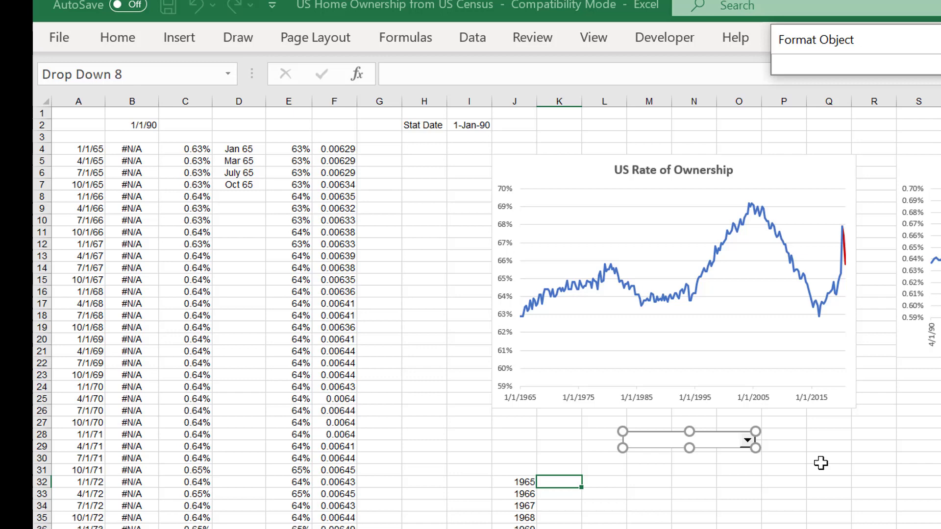
pyautogui.click(511, 445)
pyautogui.press('Return')
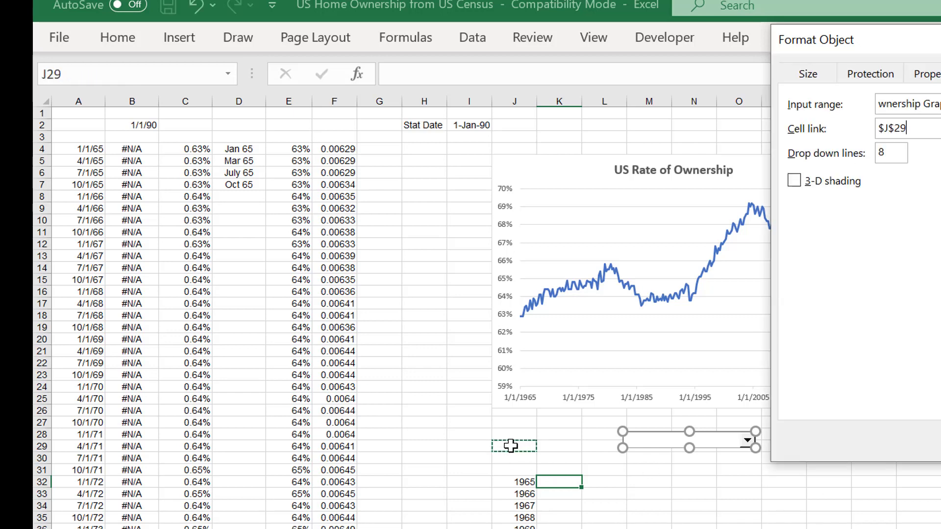
pyautogui.press('Return')
pyautogui.click(637, 519)
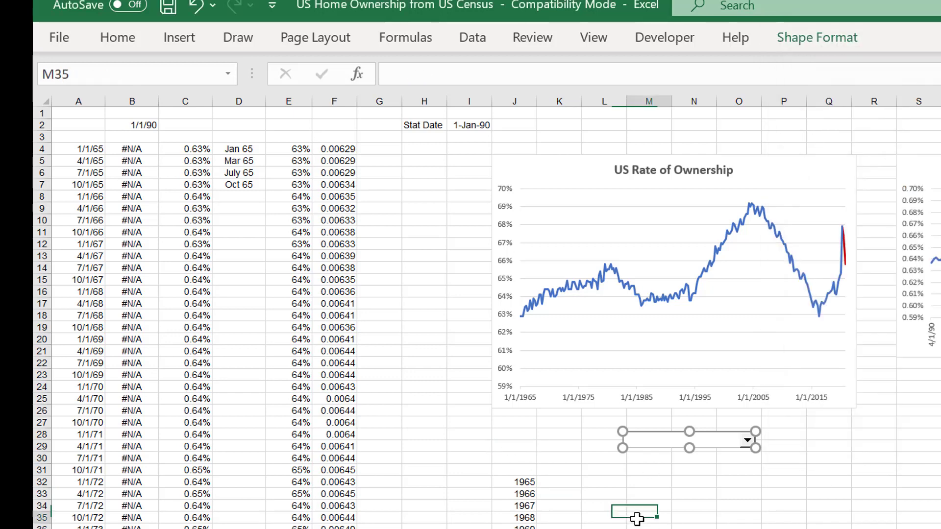
# - Pick 1969 in the year drop-down so J29 becomes 5, and select K29
pyautogui.click(667, 444)
pyautogui.click(638, 496)
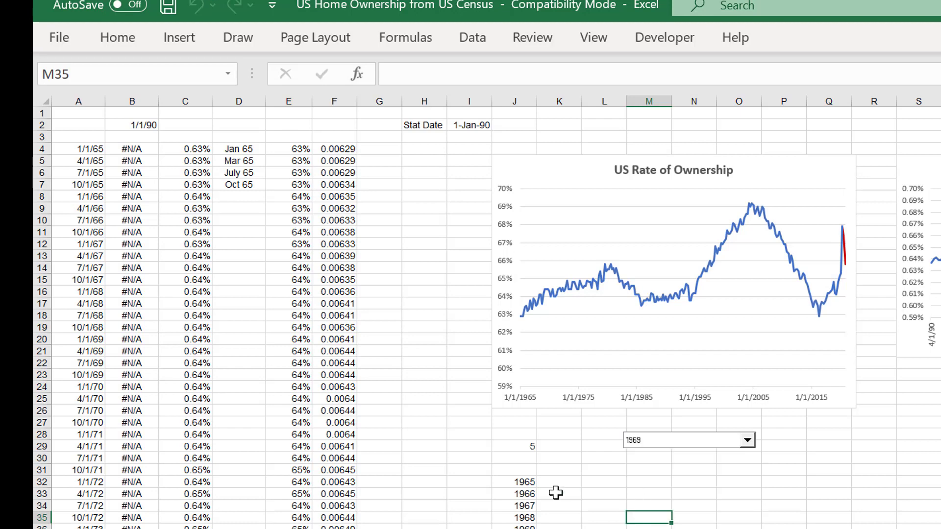
pyautogui.click(553, 485)
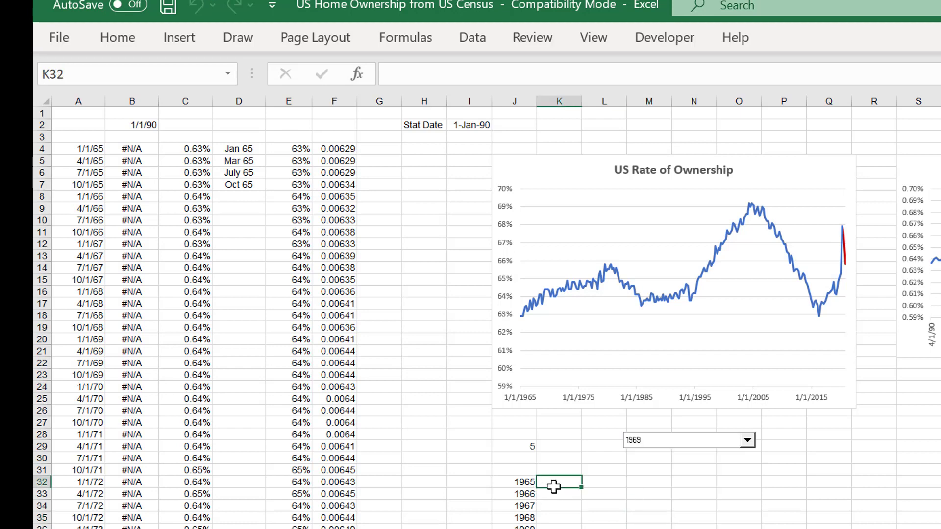
pyautogui.press('Up')
pyautogui.press('Up')
pyautogui.press('Up')
# - Enter =INDEX(J32:J88,J29) in K29 so it returns the chosen year, 1969
pyautogui.write('=i')
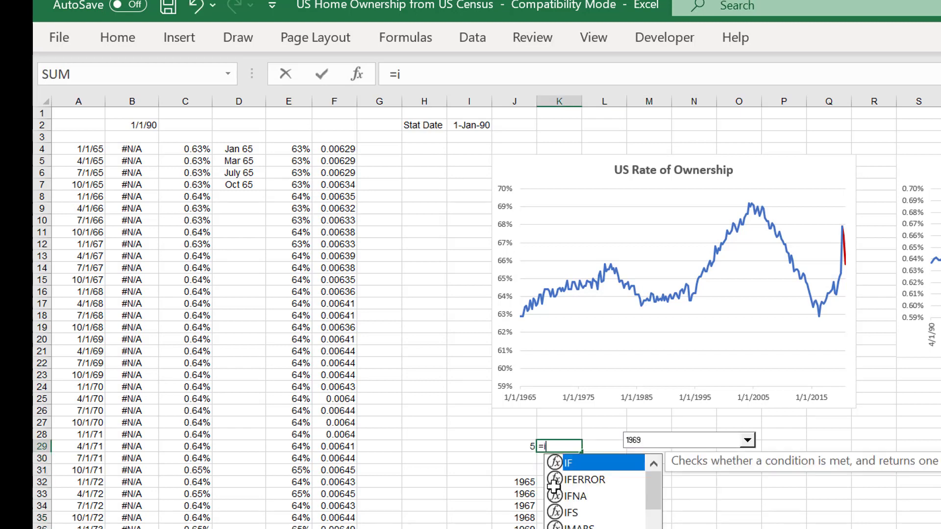
pyautogui.write('n')
pyautogui.press('Tab')
pyautogui.press('Left')
pyautogui.press('Down')
pyautogui.press('Down')
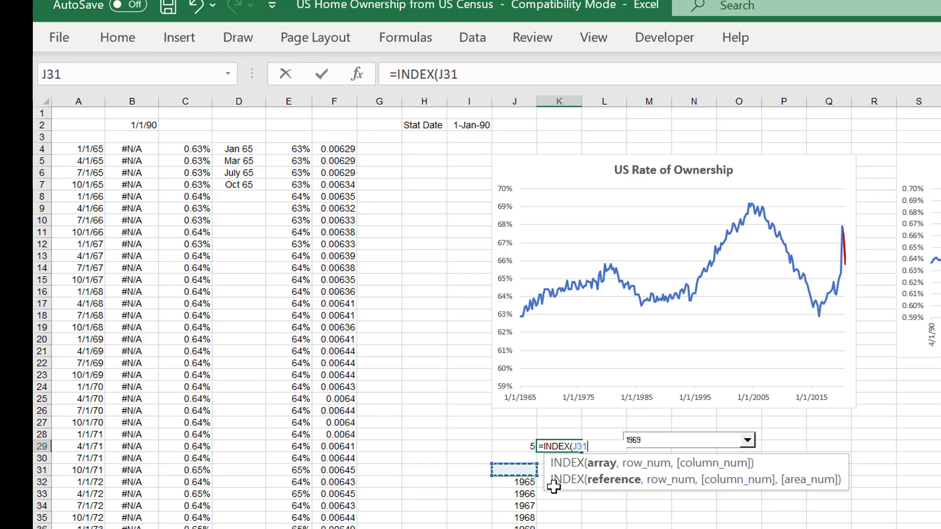
pyautogui.press('Down')
pyautogui.hotkey('ctrl', 'shift', 'Down')
pyautogui.write(',')
pyautogui.press('Up')
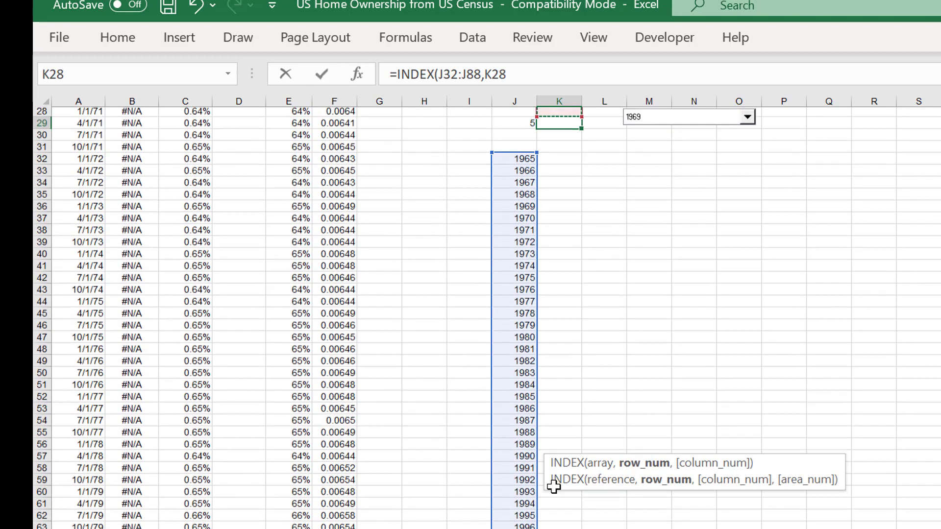
pyautogui.press('Up')
pyautogui.press('Left')
pyautogui.press('Down')
pyautogui.press('Down')
pyautogui.press('Return')
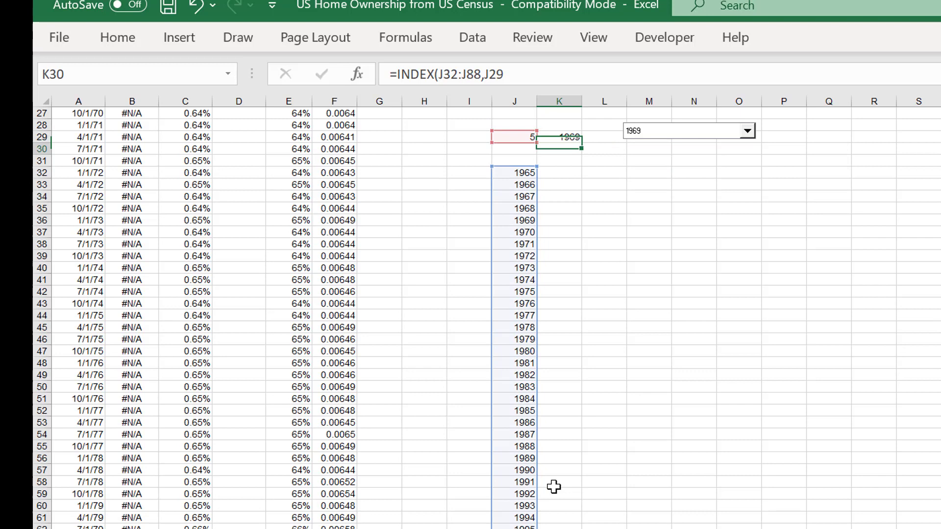
pyautogui.scroll(9, 553, 487)
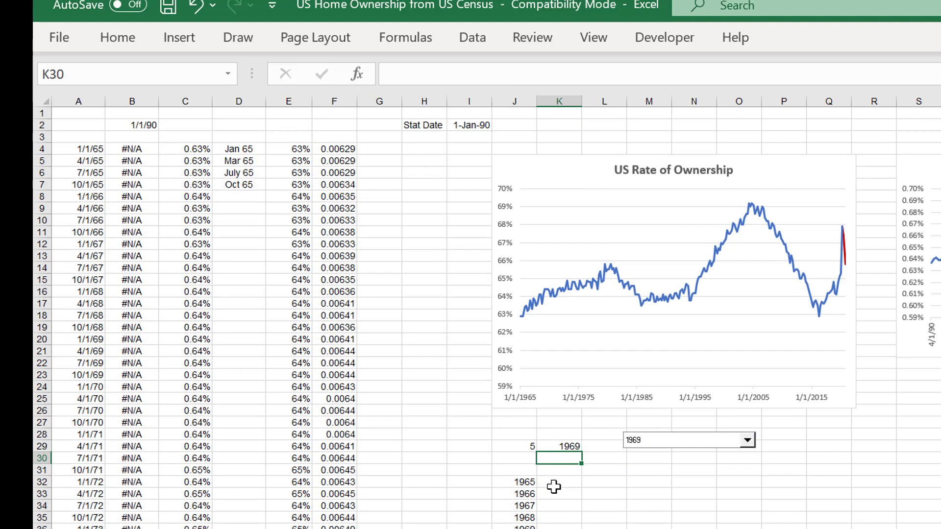
# - Replace the stat date in I2 with the formula =DATE(K29,1,1)
pyautogui.click(460, 129)
pyautogui.write('=date')
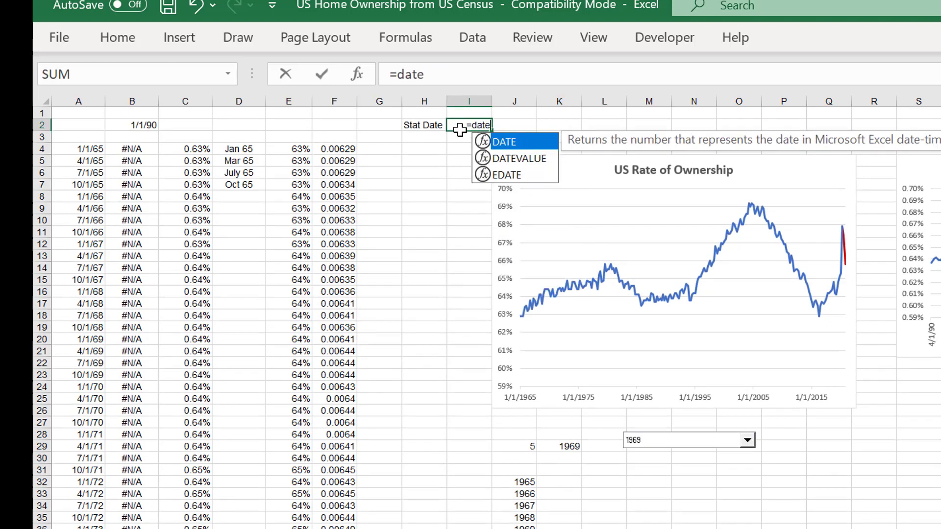
pyautogui.press('Tab')
pyautogui.press('Down')
pyautogui.press('Down')
pyautogui.press('Down')
pyautogui.press('Down')
pyautogui.press('Down')
pyautogui.press('Down')
pyautogui.press('Down')
pyautogui.press('Down')
pyautogui.press('Down')
pyautogui.press('Down')
pyautogui.press('Down')
pyautogui.press('Down')
pyautogui.press('Down')
pyautogui.press('Down')
pyautogui.press('Down')
pyautogui.press('Down')
pyautogui.press('Down')
pyautogui.press('Down')
pyautogui.press('Down')
pyautogui.press('Down')
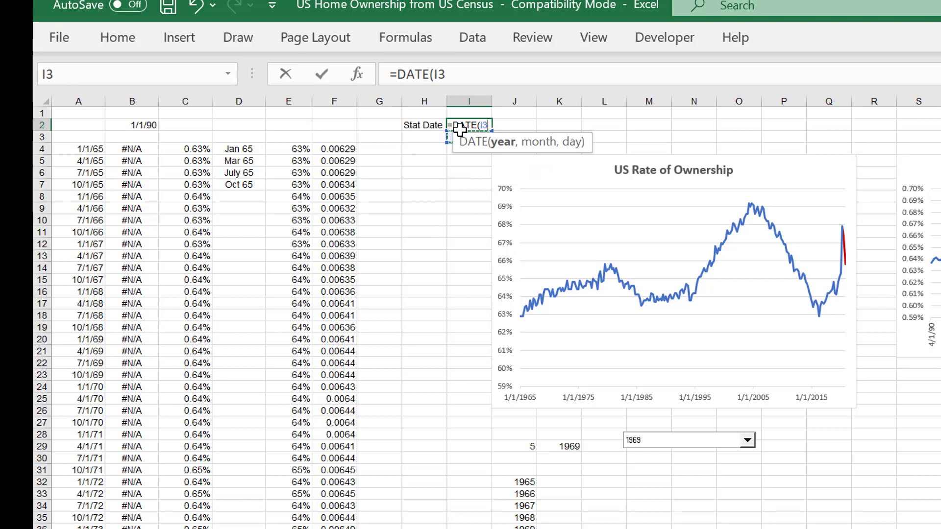
pyautogui.press('Down')
pyautogui.press('Right')
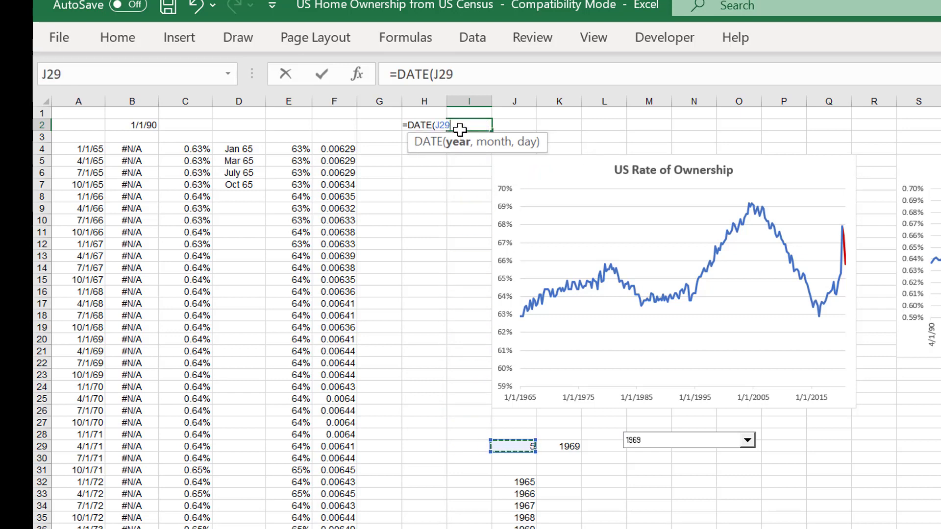
pyautogui.press('Right')
pyautogui.write(',1,1')
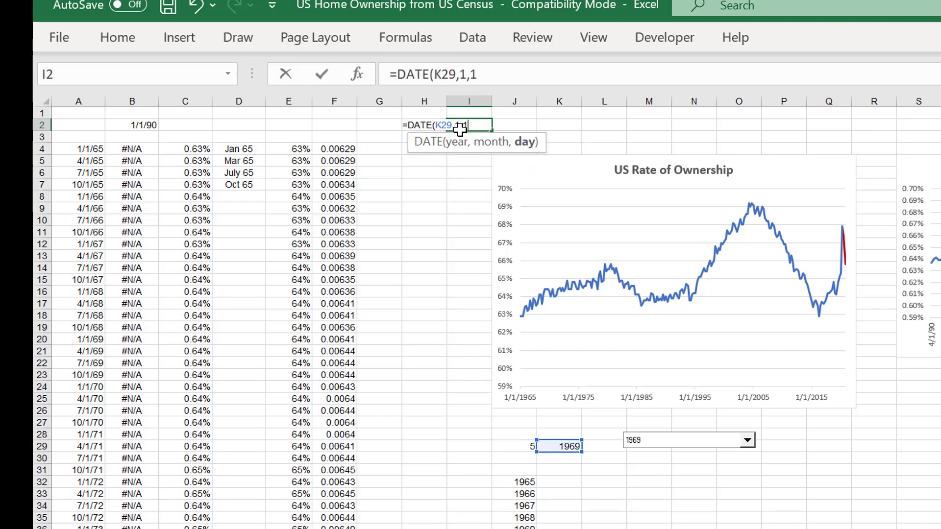
pyautogui.press('Return')
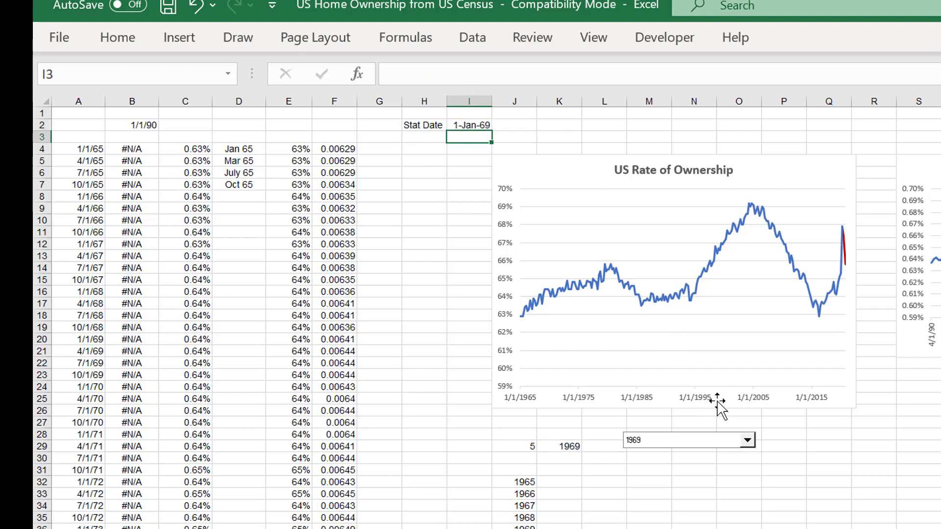
# - Choose 1965 in the year drop-down so the stat date reads 1-Jan-65
pyautogui.click(721, 440)
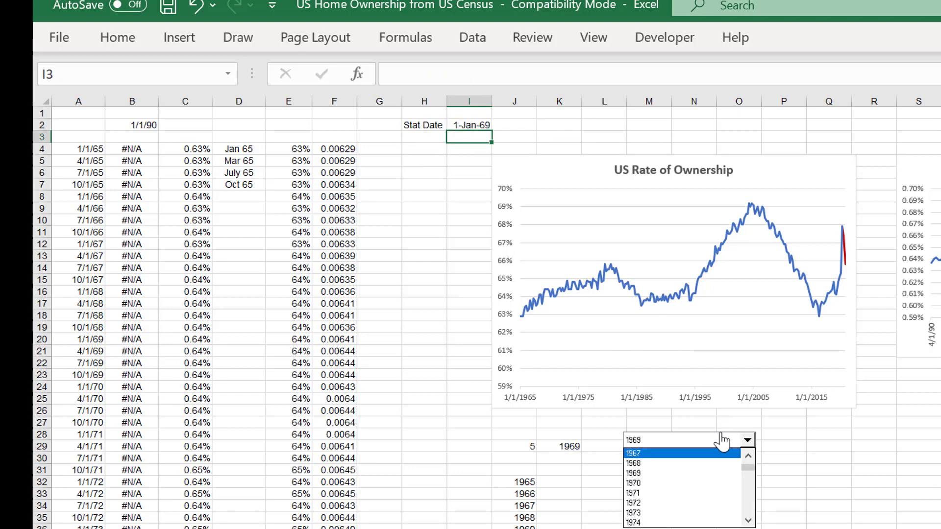
pyautogui.click(721, 440)
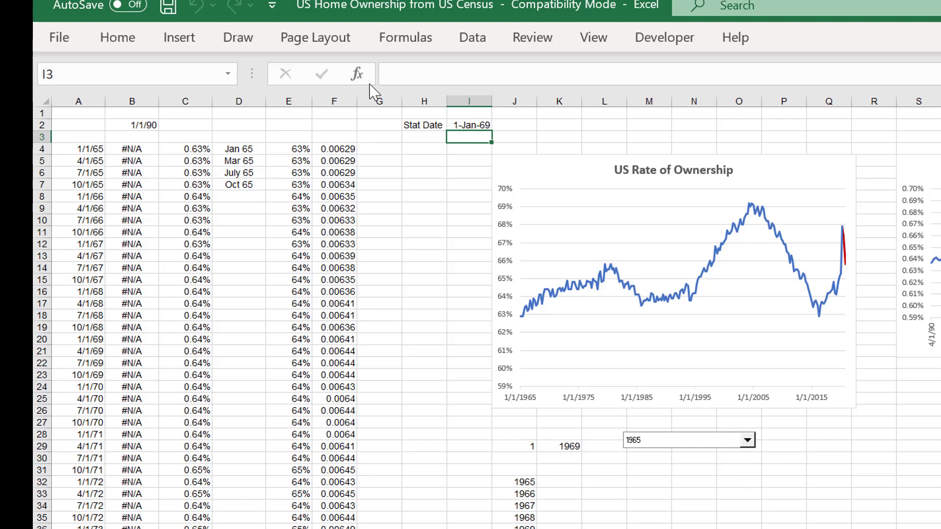
pyautogui.click(427, 40)
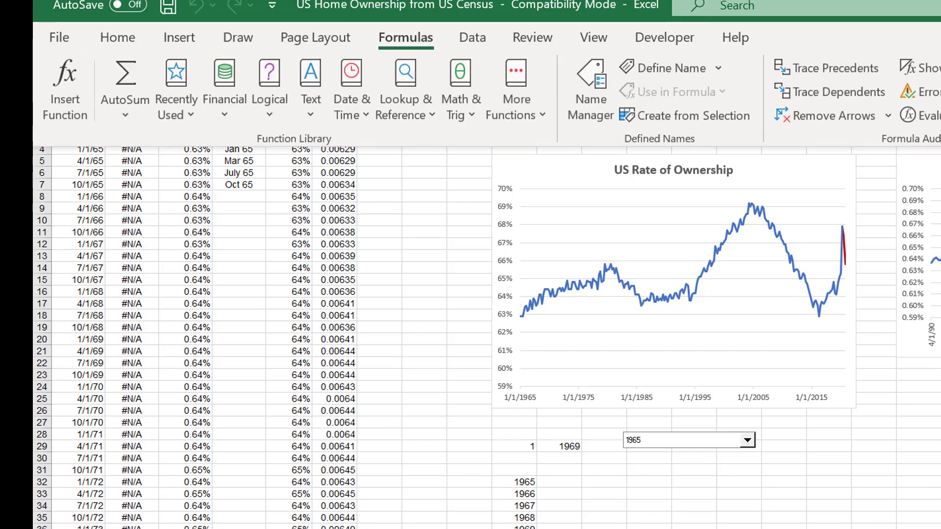
pyautogui.press('Escape')
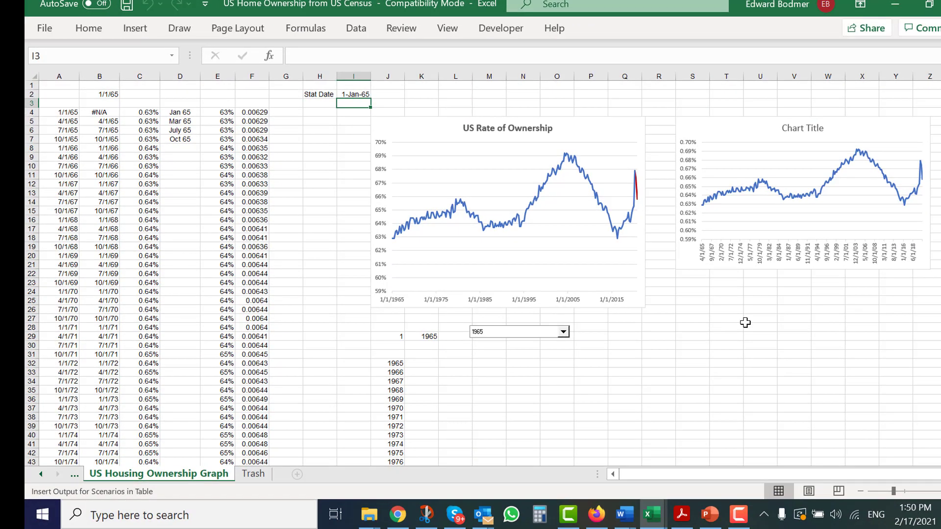
# - Stretch the second line chart downward to match the US Rate of Ownership chart's height
pyautogui.click(745, 323)
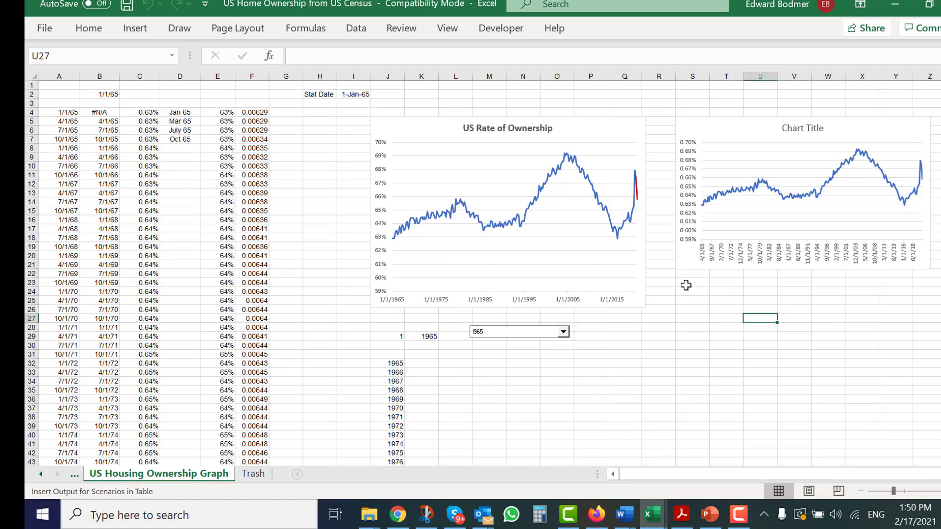
pyautogui.click(678, 267)
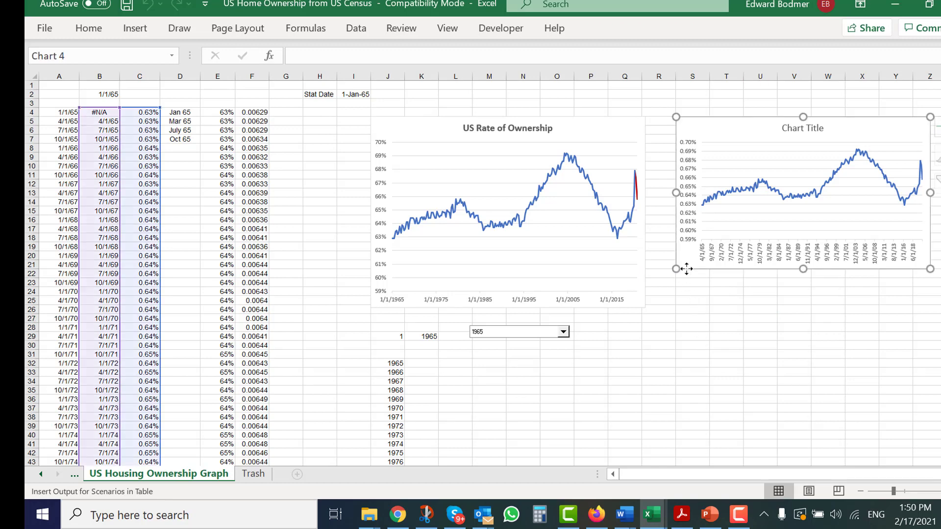
pyautogui.moveTo(677, 267); pyautogui.dragTo(677, 306)
pyautogui.click(696, 355)
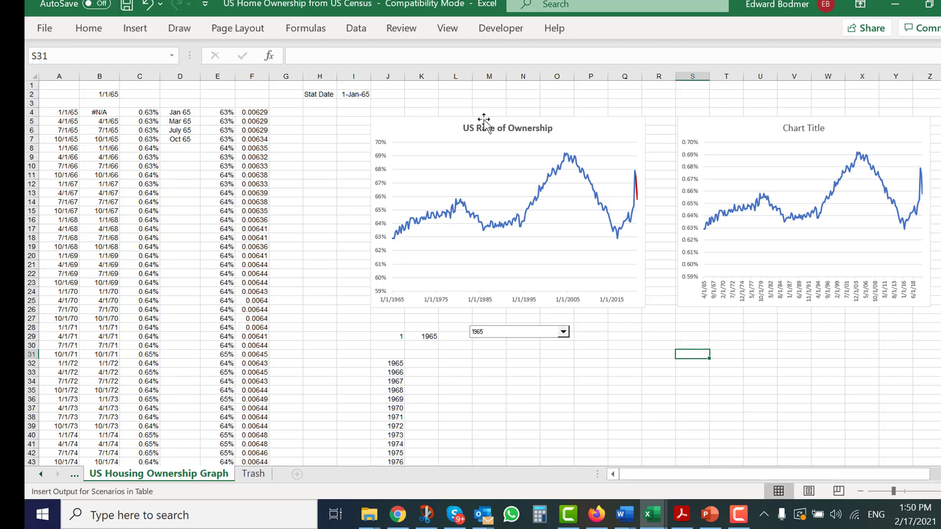
pyautogui.click(475, 97)
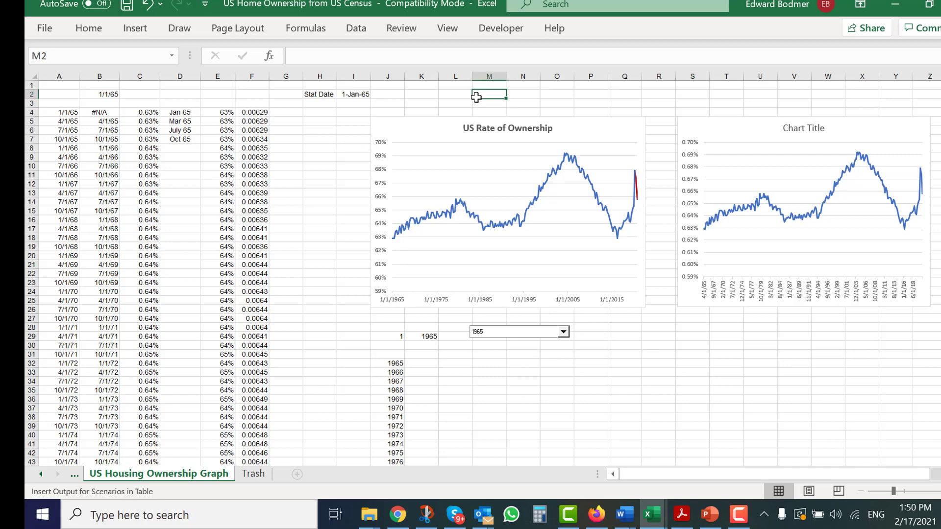
# - Type the heading 'US Rate of Ownership from' into L2
pyautogui.press('Left')
pyautogui.press('Left')
pyautogui.press('Left')
pyautogui.press('Left')
pyautogui.press('Right')
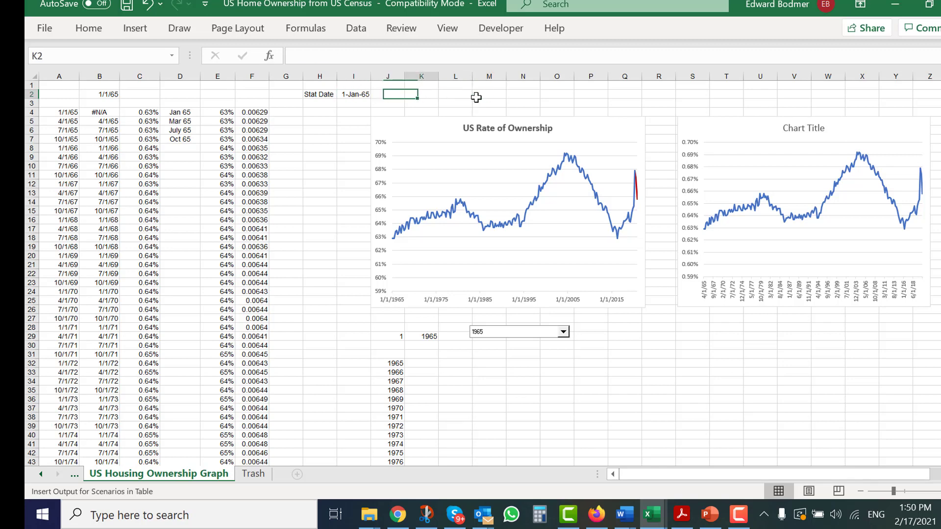
pyautogui.press('Right')
pyautogui.press('Right')
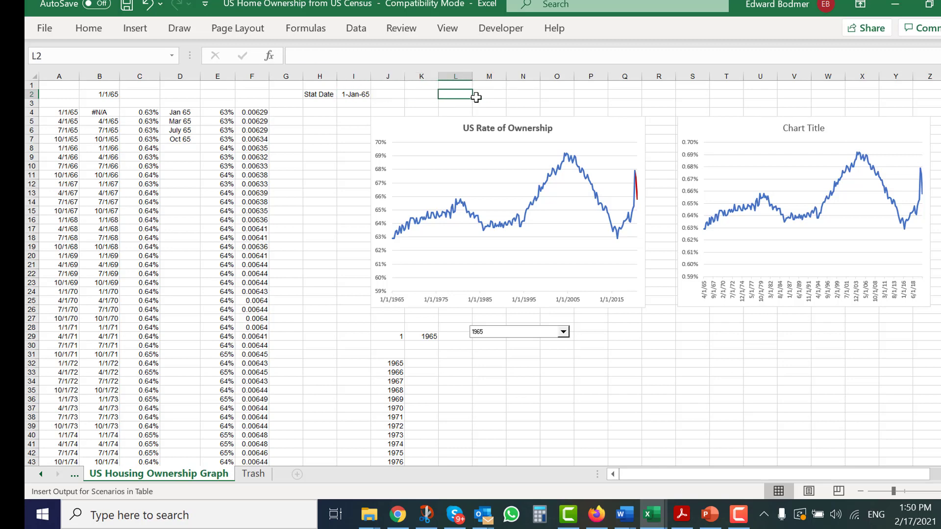
pyautogui.write('US Rate of Ownership f')
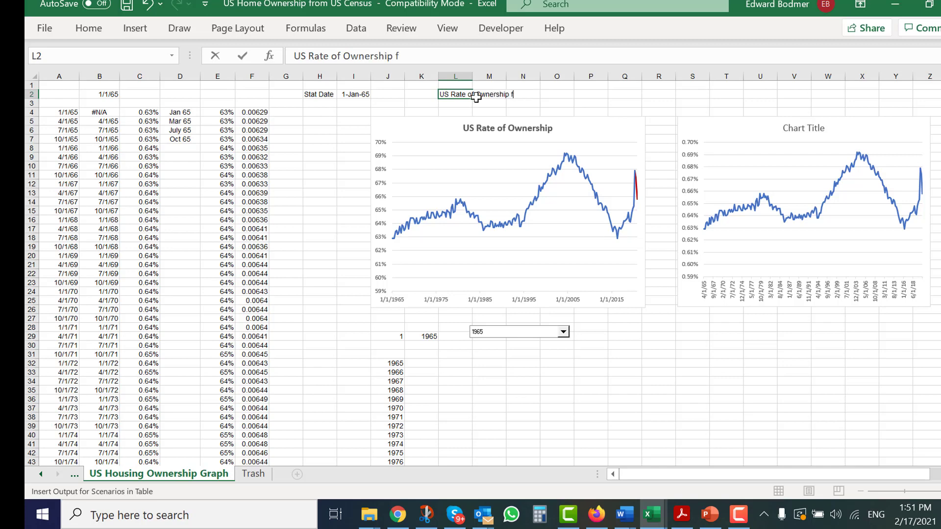
pyautogui.press('Return')
pyautogui.press('Up')
pyautogui.press('Right')
pyautogui.press('Right')
pyautogui.press('Right')
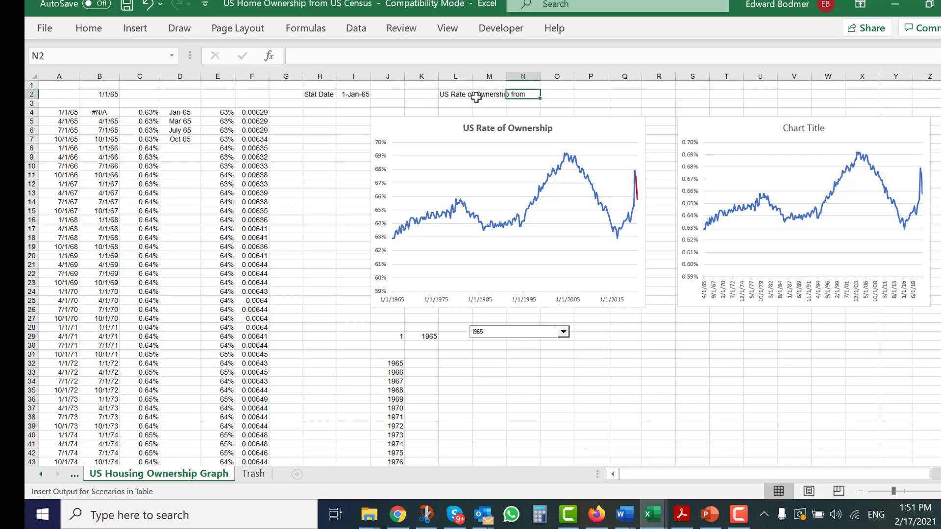
# - Link O2 to the stat date with =I2 and put 'to' in P2
pyautogui.write('=')
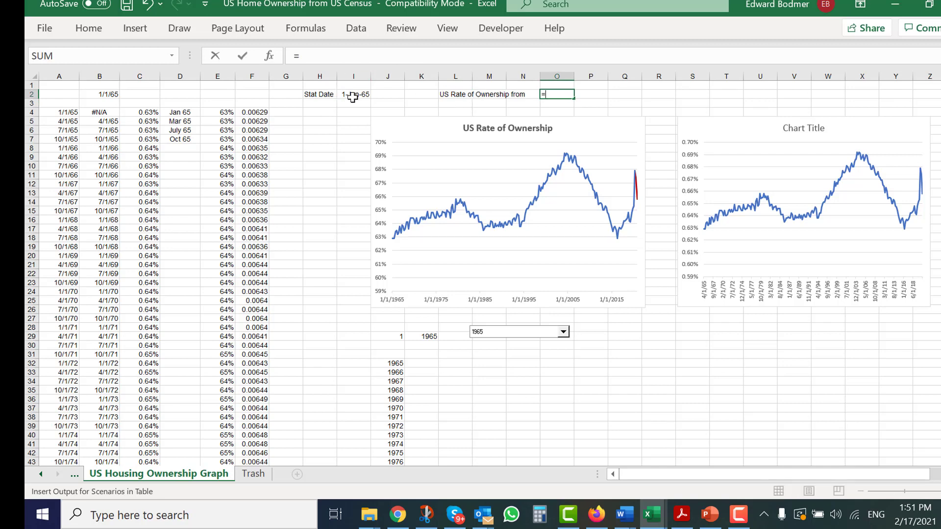
pyautogui.click(354, 96)
pyautogui.press('Return')
pyautogui.press('Up')
pyautogui.press('Right')
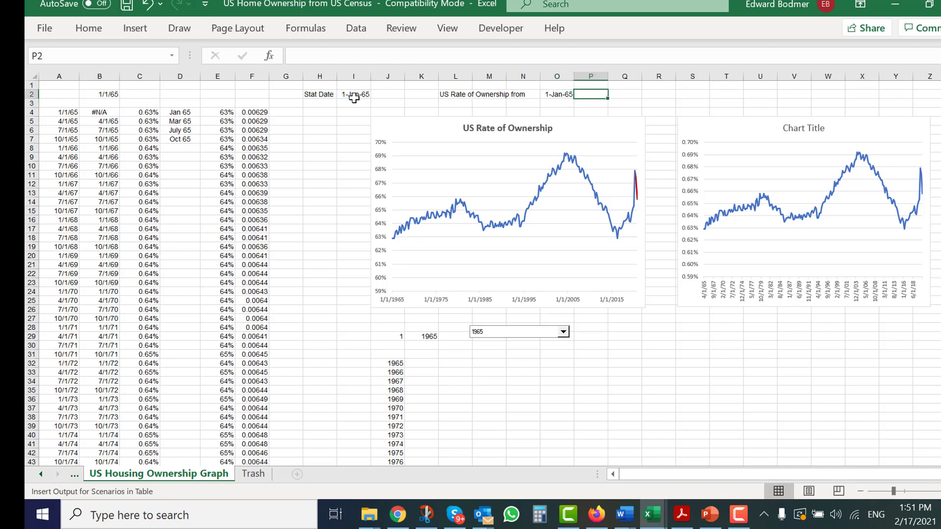
pyautogui.write('to')
pyautogui.press('Right')
# - Enter =MAX(A:A) in Q2 so it shows the latest date, 10/1/20
pyautogui.write('max')
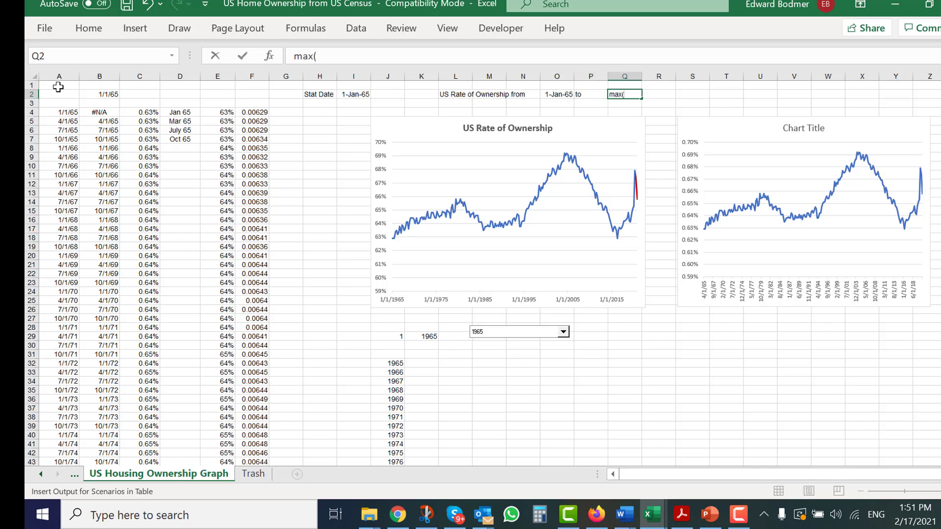
pyautogui.click(67, 79)
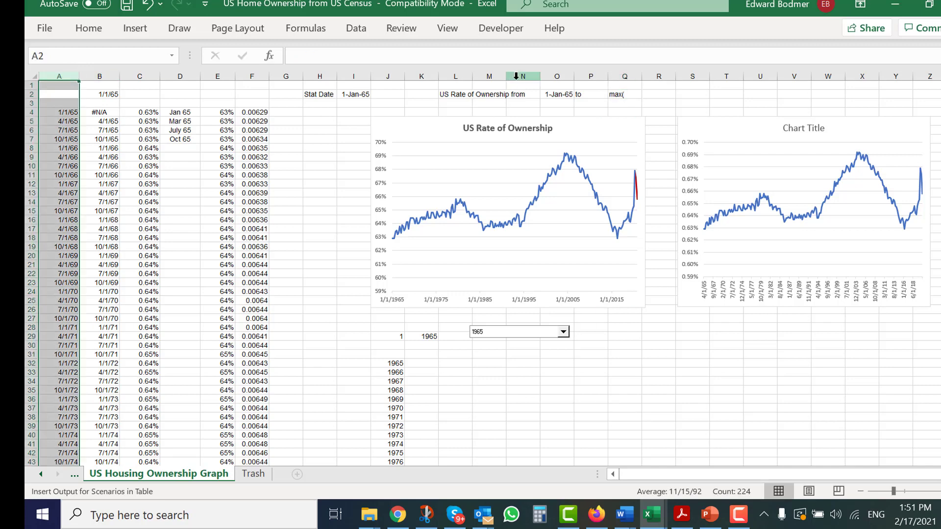
pyautogui.click(627, 93)
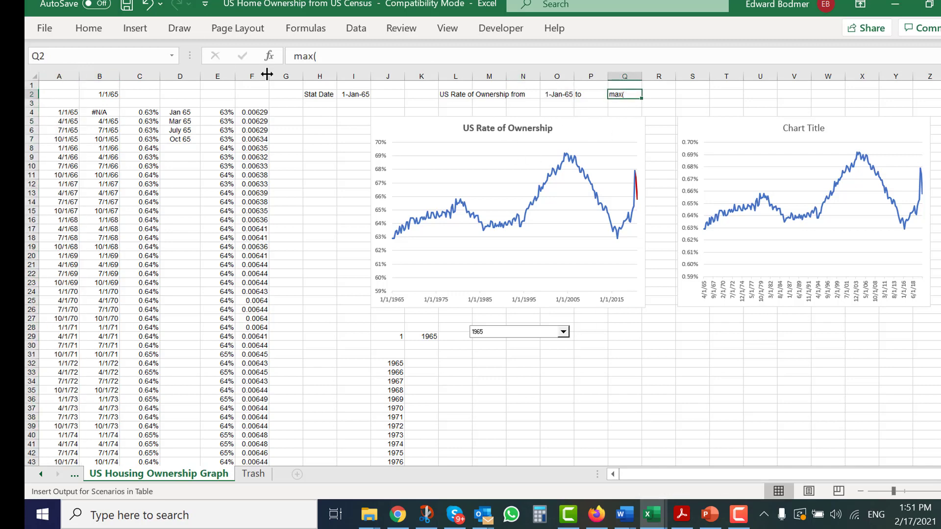
pyautogui.click(295, 56)
pyautogui.write('=')
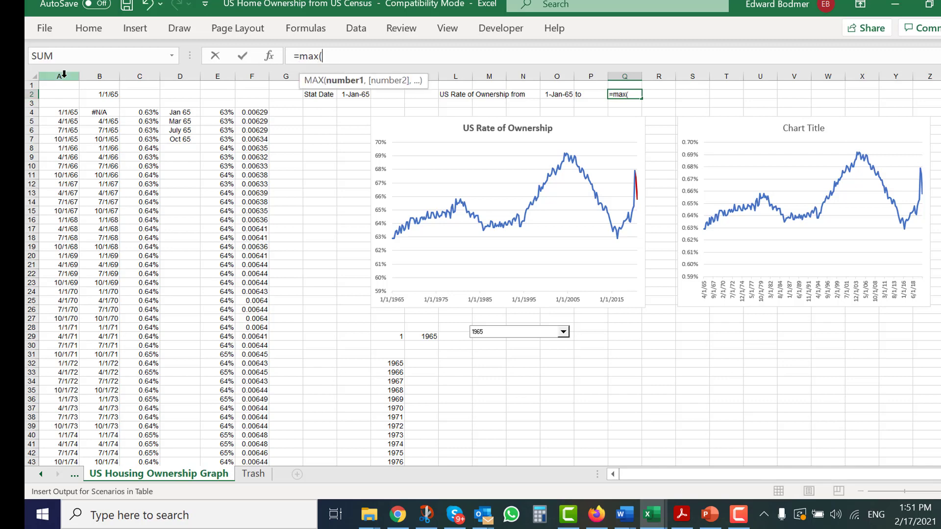
pyautogui.click(63, 77)
pyautogui.press('Return')
pyautogui.press('Up')
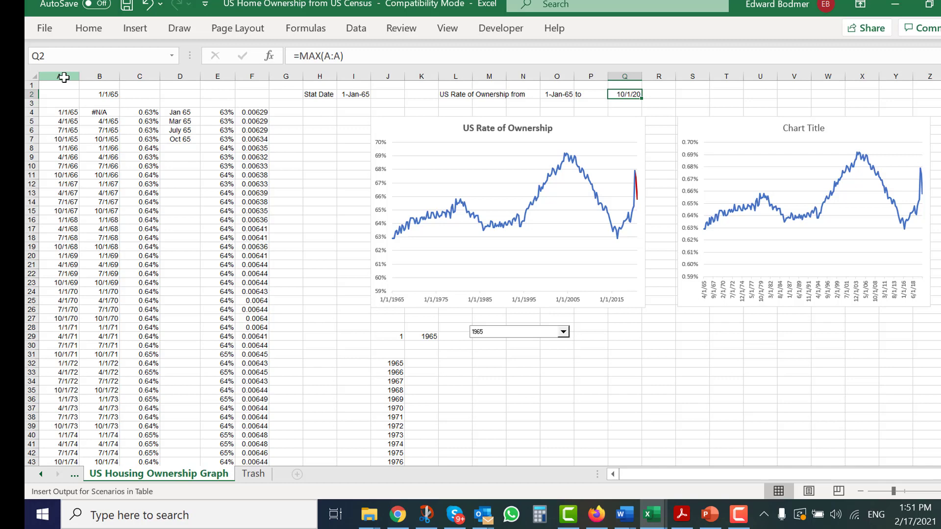
# - Type the label 'Final Value' into R2
pyautogui.press('Left')
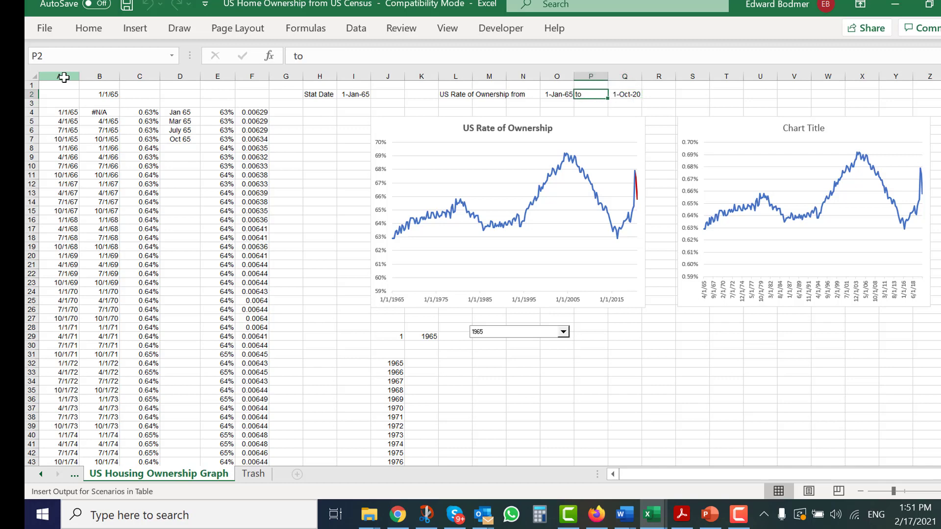
pyautogui.press('Right')
pyautogui.press('Right')
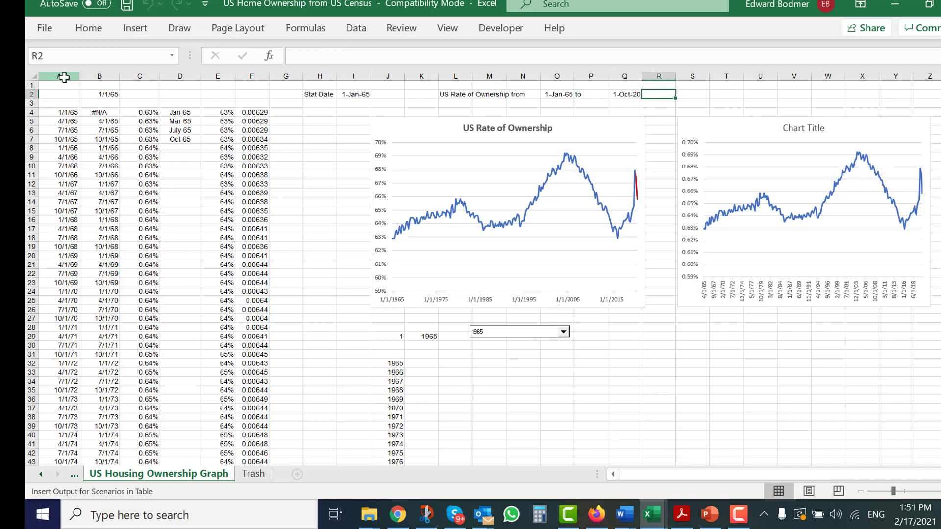
pyautogui.write('Final Val')
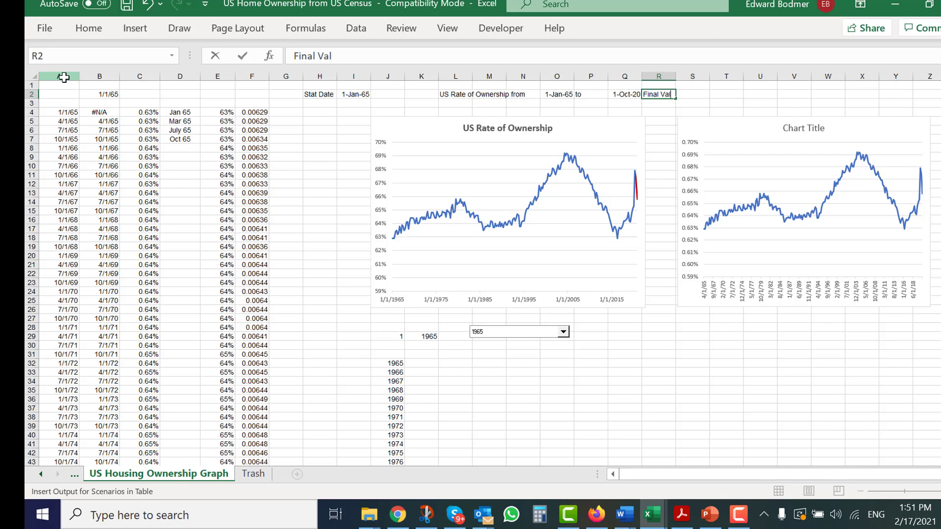
pyautogui.write('ue')
pyautogui.press('Right')
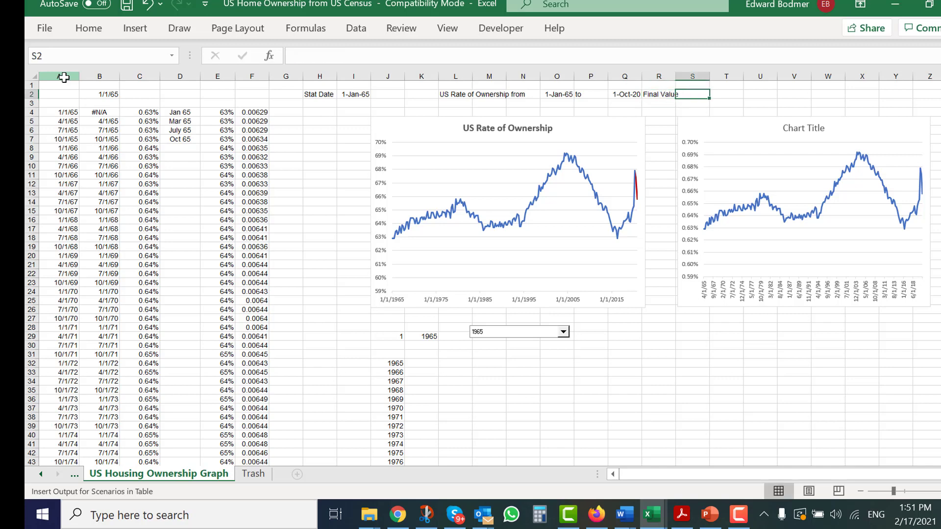
# - Enter =LOOKUP(Q2,A:A,C:C) in S2 to return 0.66% for the end date
pyautogui.write('=ma')
pyautogui.press('BackSpace')
pyautogui.press('BackSpace')
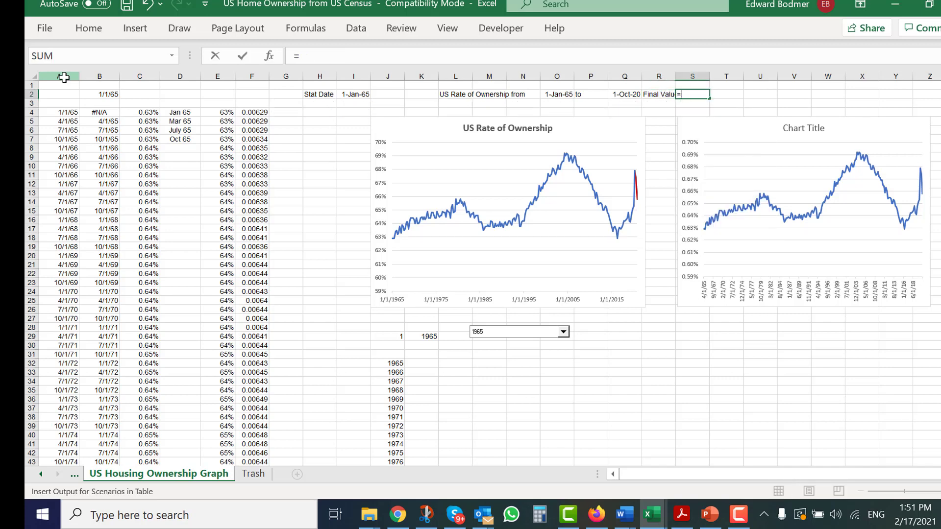
pyautogui.write('xl')
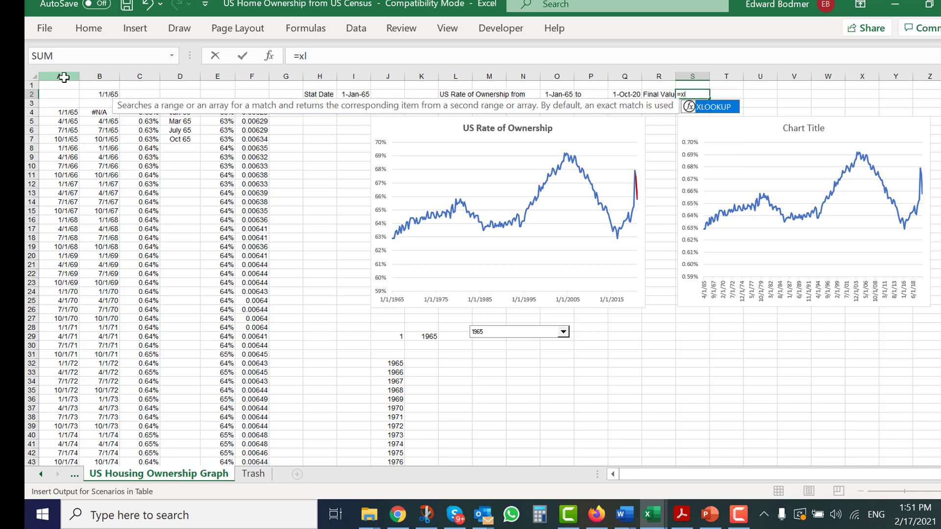
pyautogui.press('BackSpace')
pyautogui.press('BackSpace')
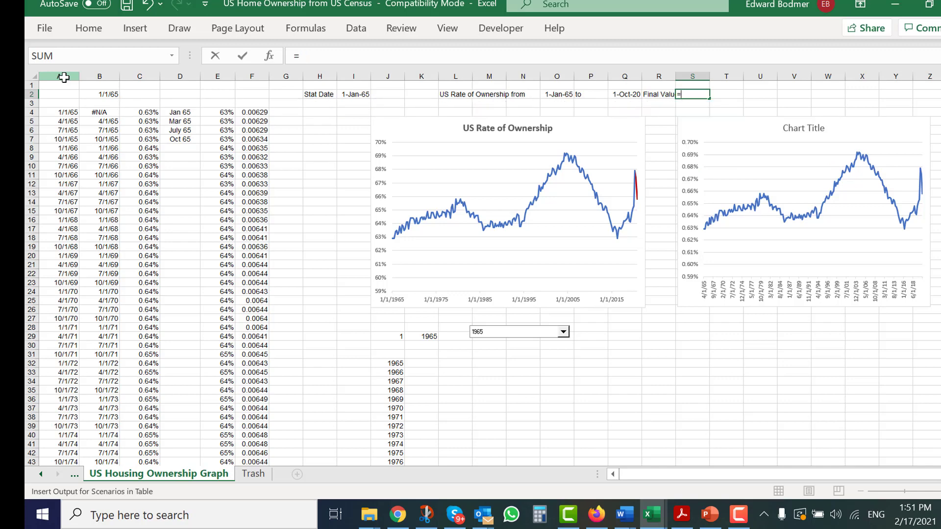
pyautogui.write('lo')
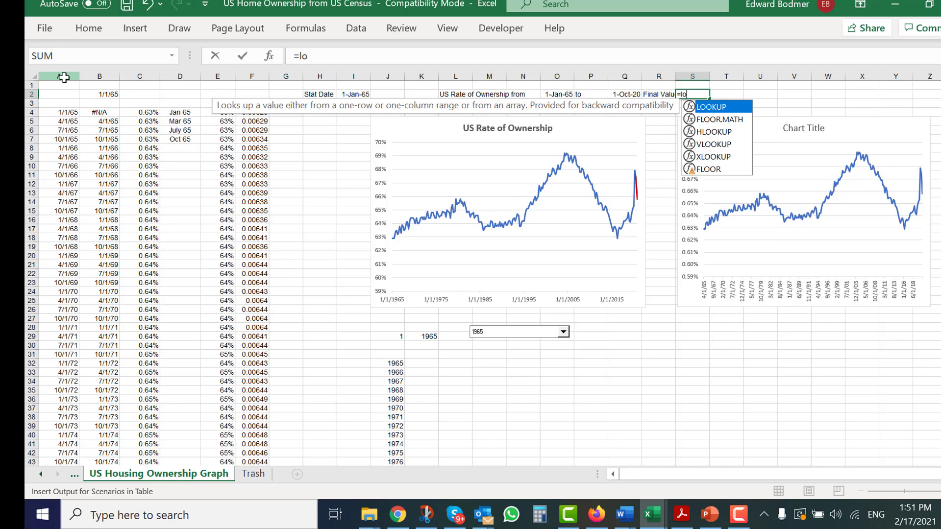
pyautogui.write('o')
pyautogui.press('Tab')
pyautogui.press('Left')
pyautogui.press('Left')
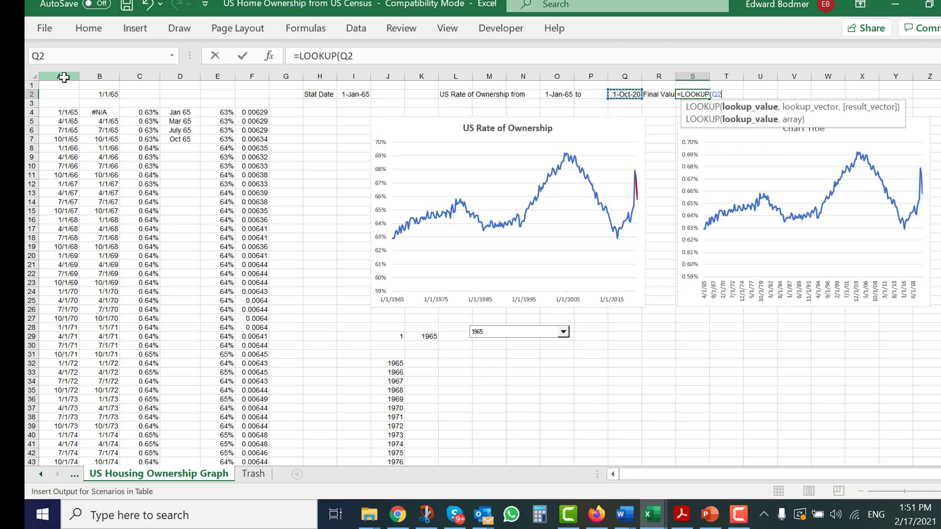
pyautogui.write(',')
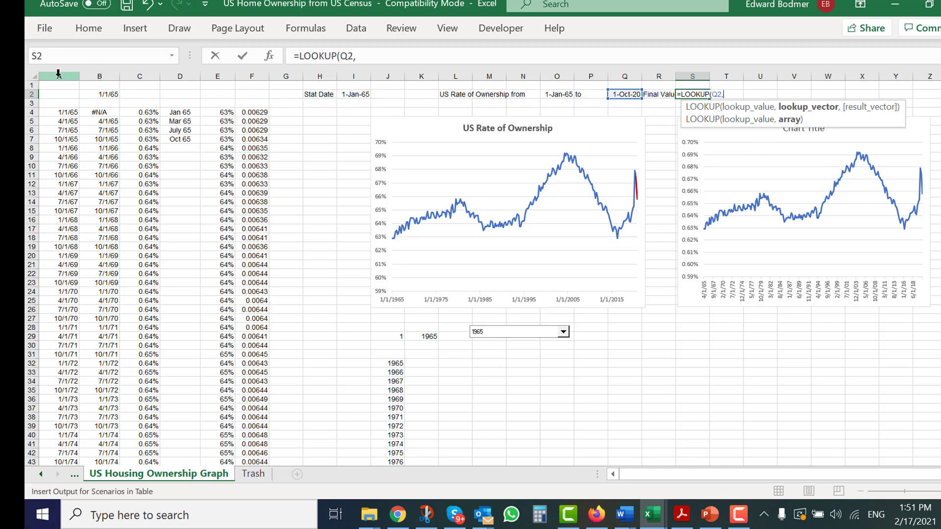
pyautogui.click(57, 74)
pyautogui.write(',')
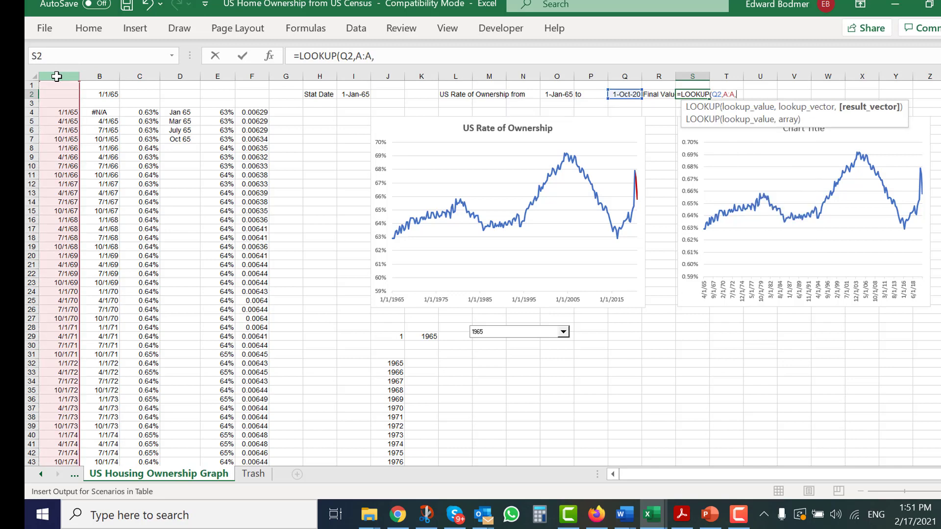
pyautogui.click(155, 77)
pyautogui.press('Return')
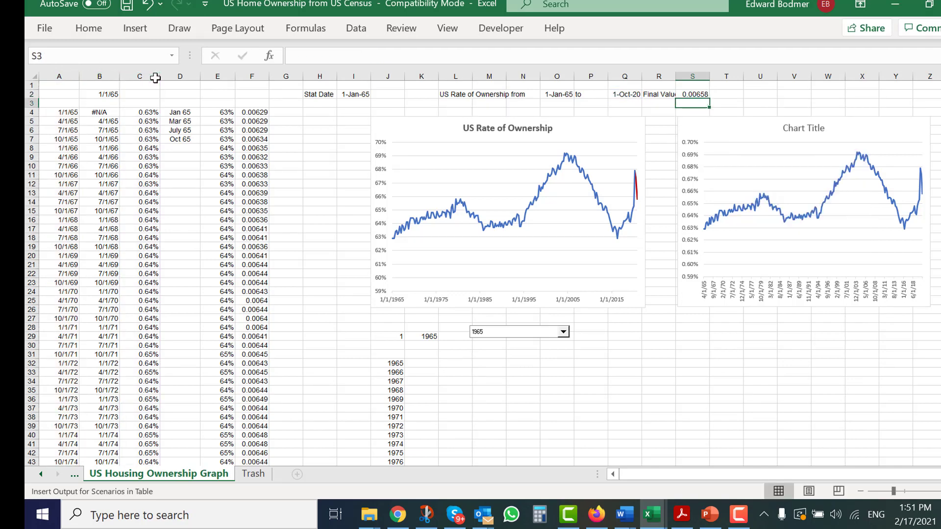
pyautogui.press('Up')
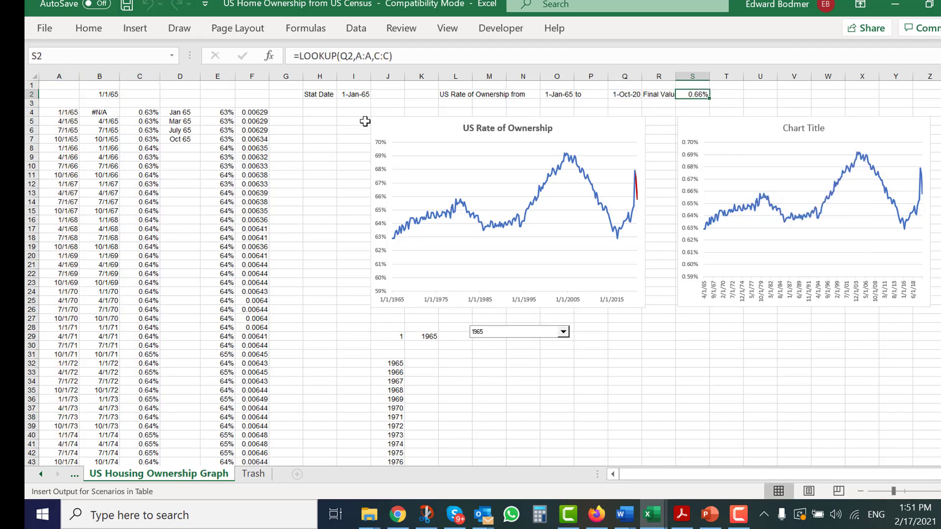
# - Set the second chart's title to =L2:S2 so it shows the row 2 heading
pyautogui.click(795, 128)
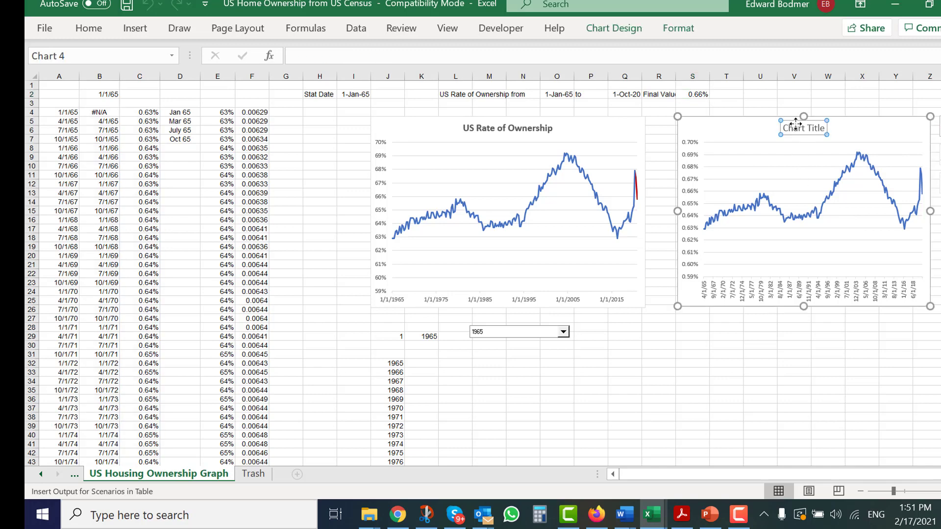
pyautogui.write('=')
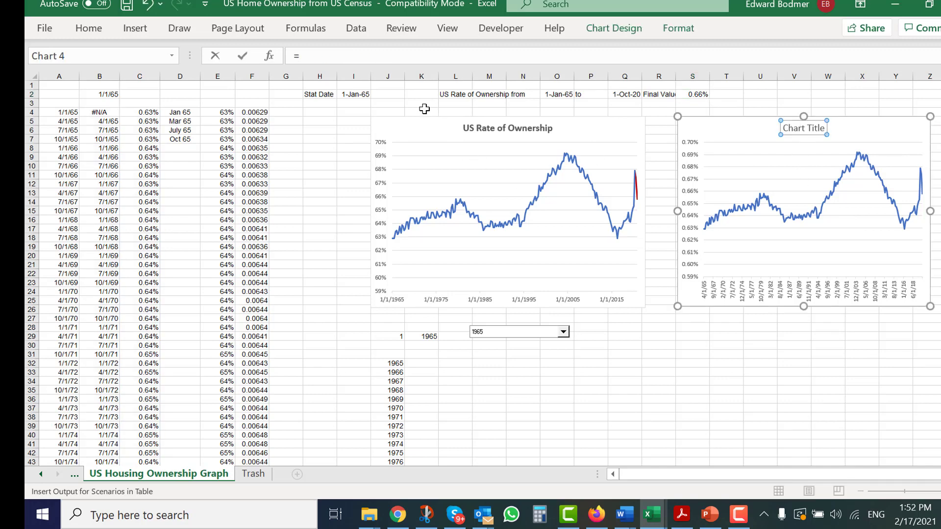
pyautogui.moveTo(443, 97); pyautogui.dragTo(693, 95)
pyautogui.press('Return')
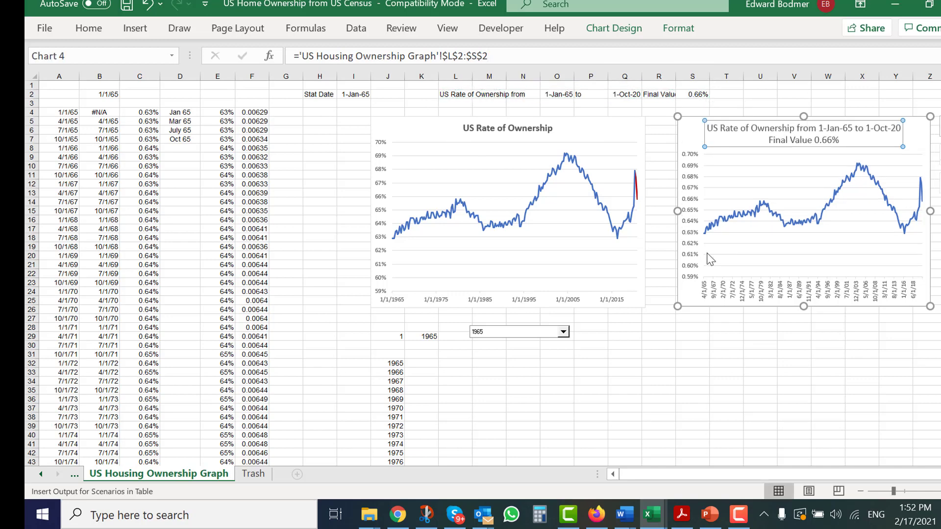
pyautogui.click(708, 352)
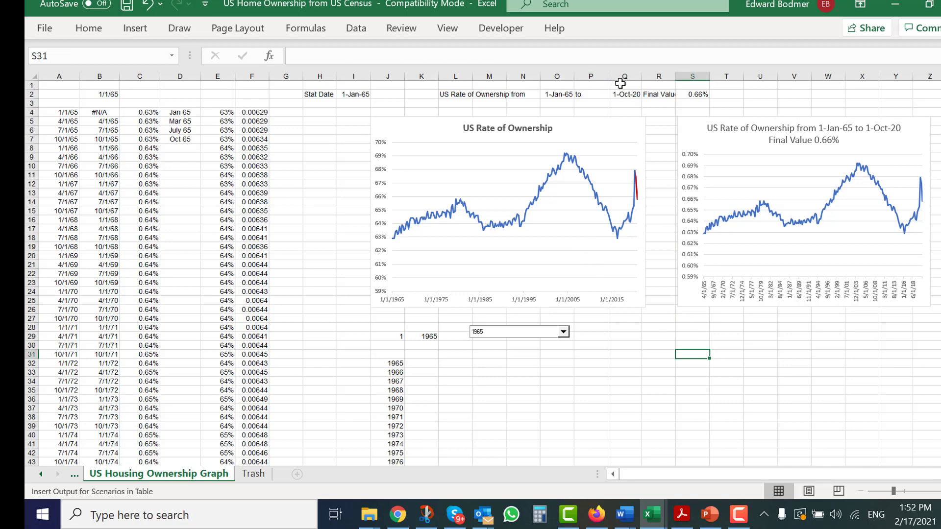
# - Break the 'Final Value' label in R2 onto two lines
pyautogui.click(655, 96)
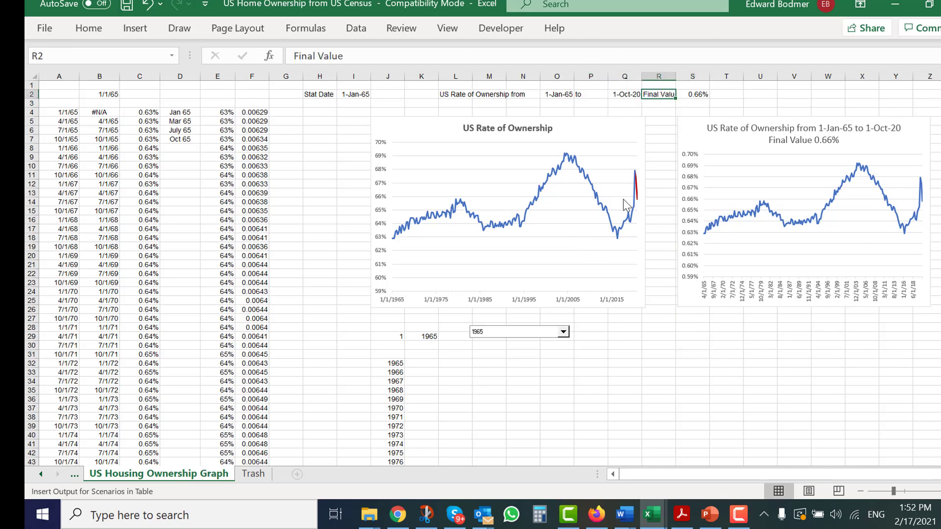
pyautogui.press('F2')
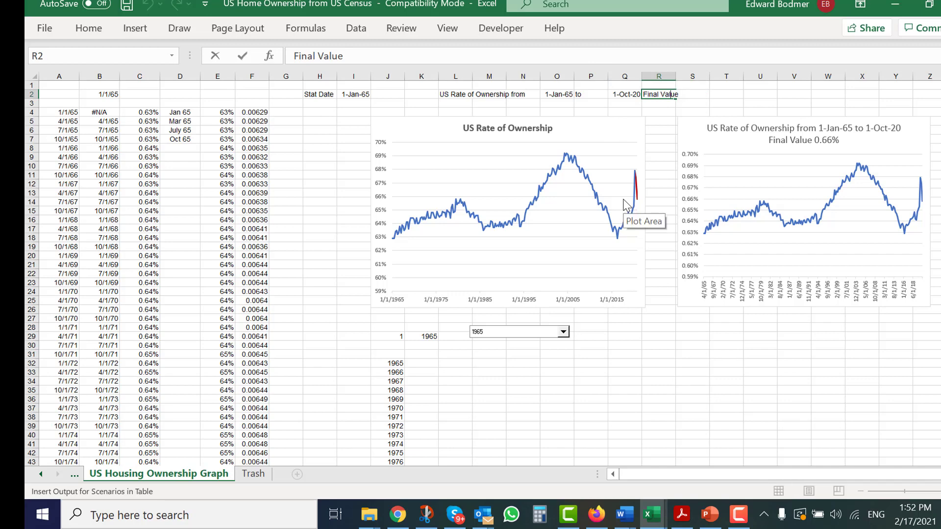
pyautogui.hotkey('alt', 'Return')
pyautogui.press('Return')
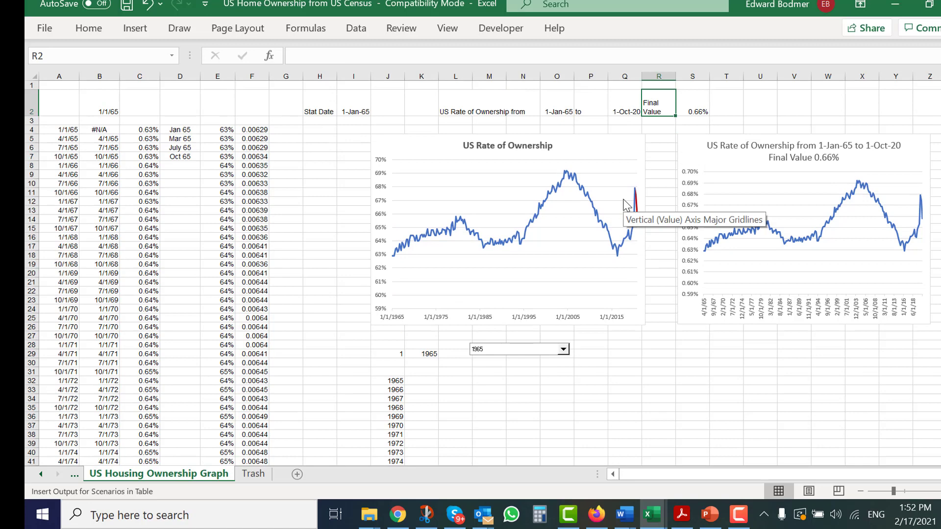
pyautogui.press('Down')
pyautogui.press('Down')
pyautogui.press('Down')
pyautogui.press('Down')
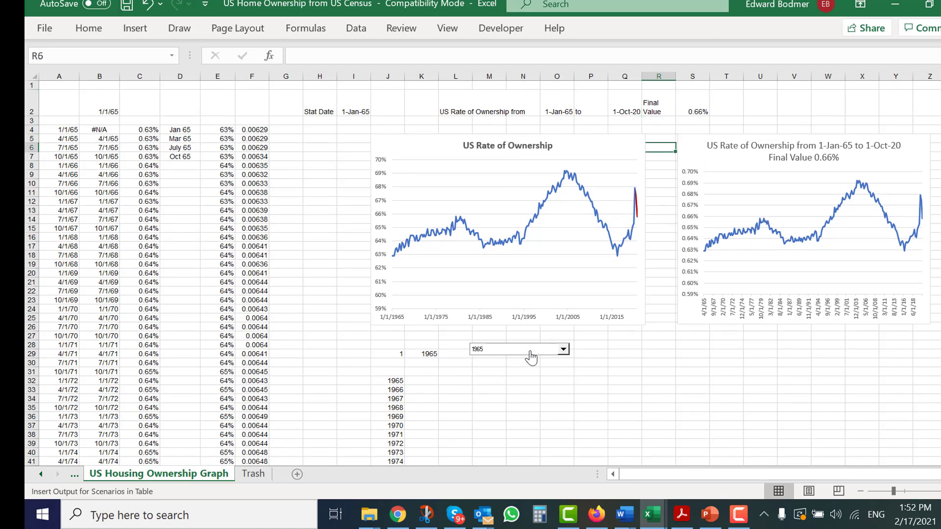
# - Choose 1988 as the start year in the drop-down, setting J29 to 24
pyautogui.click(531, 354)
pyautogui.press('Down')
pyautogui.press('Down')
pyautogui.press('Down')
pyautogui.press('Down')
pyautogui.press('Down')
pyautogui.press('Down')
pyautogui.press('Down')
pyautogui.press('Down')
pyautogui.press('Down')
pyautogui.press('Down')
pyautogui.press('Down')
pyautogui.press('Down')
pyautogui.press('Down')
pyautogui.press('Down')
pyautogui.press('Down')
pyautogui.press('Down')
pyautogui.press('Down')
pyautogui.press('Down')
pyautogui.press('Down')
pyautogui.press('Down')
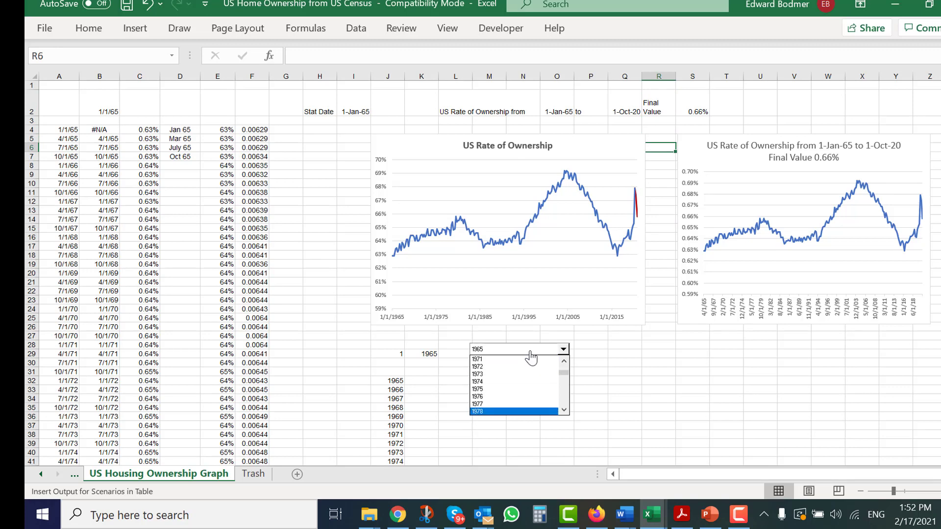
pyautogui.press('Return')
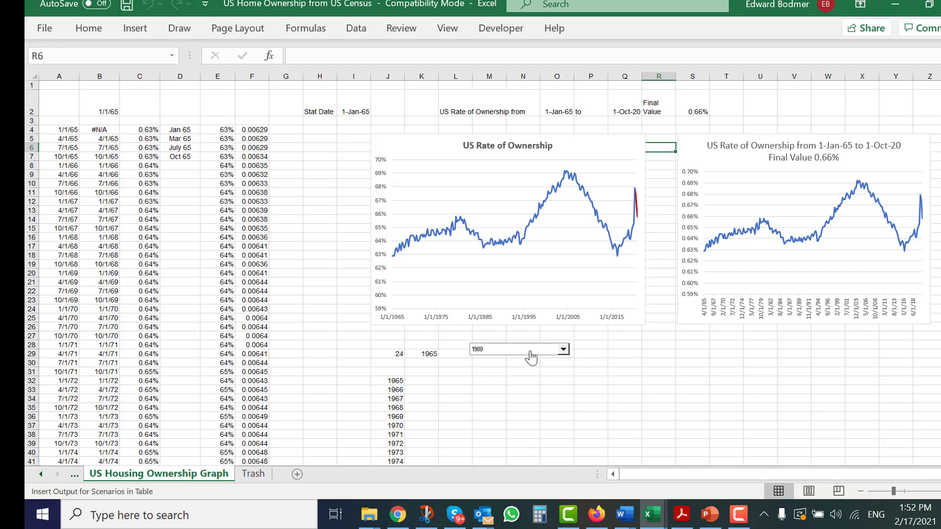
# - Assign the drop-down a new DropDown8_Change macro containing ActiveSheet.Calculate
pyautogui.click(306, 30)
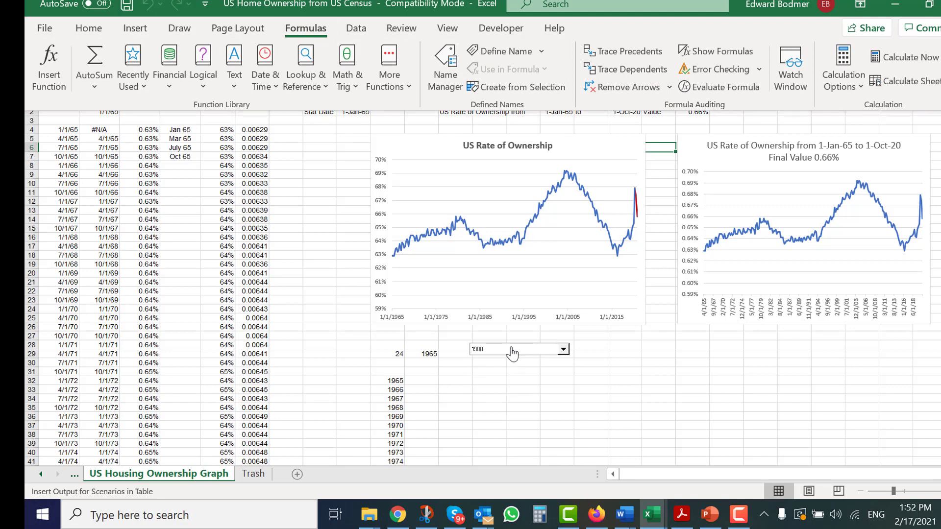
pyautogui.rightClick(512, 352)
pyautogui.click(557, 315)
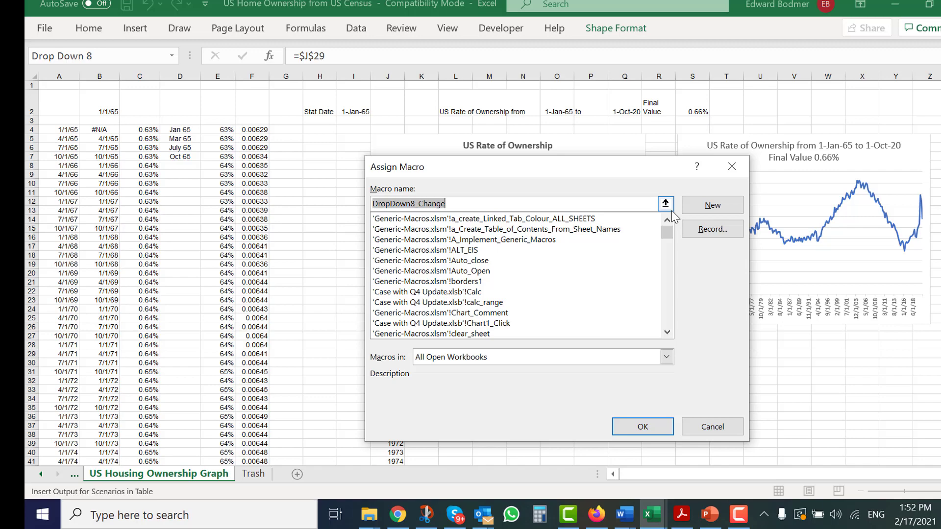
pyautogui.click(712, 205)
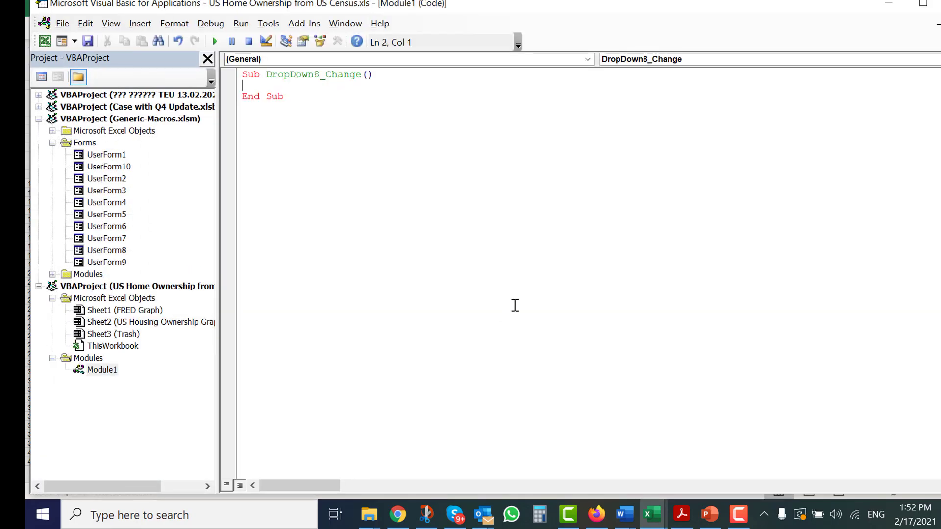
pyautogui.press('Return')
pyautogui.press('Return')
pyautogui.write('activesheet.calc')
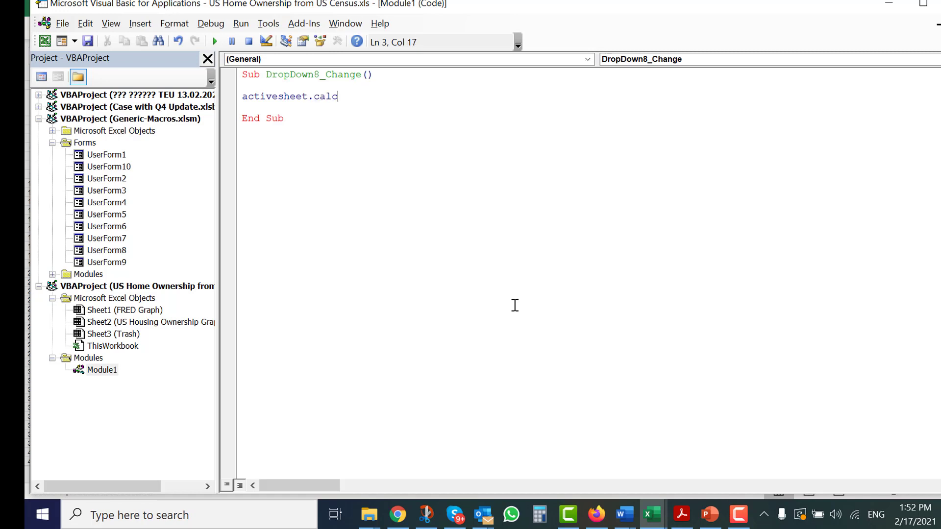
pyautogui.write('ulate')
pyautogui.press('Return')
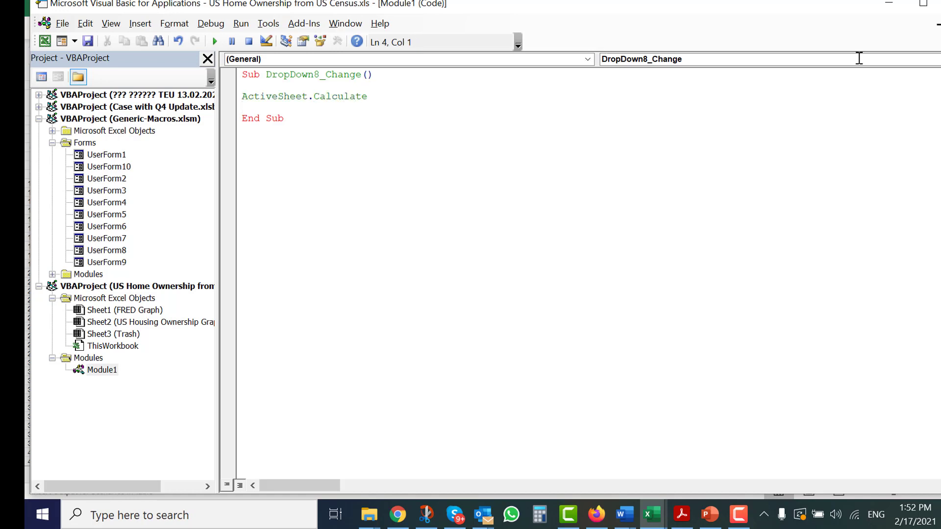
pyautogui.hotkey('alt', 'F11')
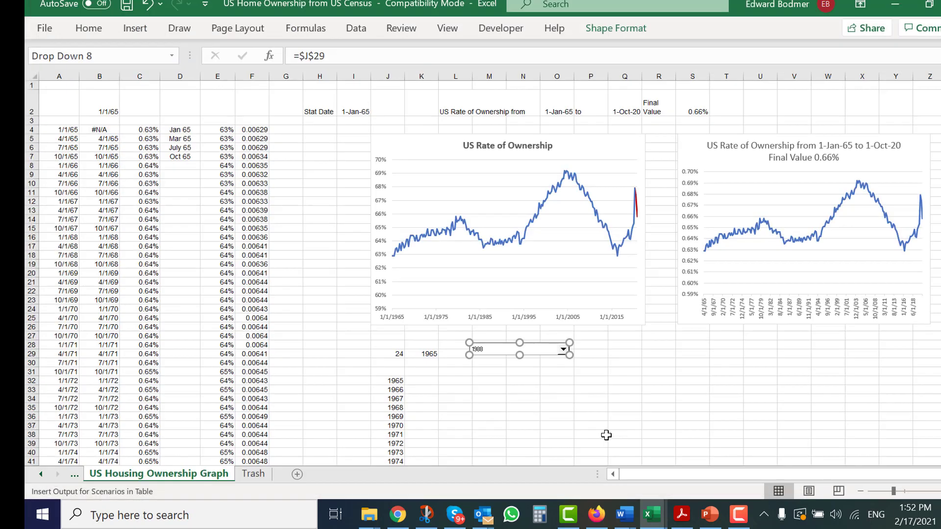
# - Test the drop-down by picking 1985, then 2003, so the chart starts at 1-Jan-03
pyautogui.click(623, 398)
pyautogui.click(555, 352)
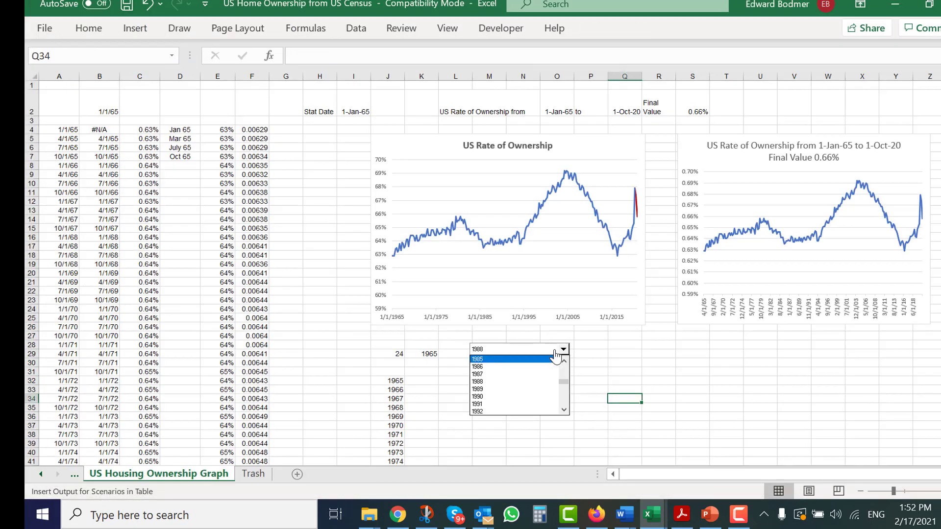
pyautogui.click(555, 352)
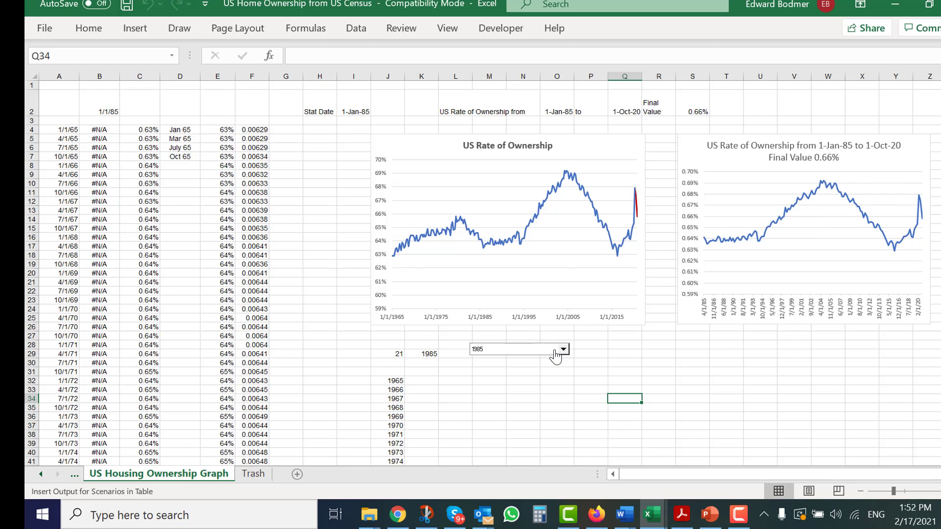
pyautogui.click(562, 351)
pyautogui.press('Down')
pyautogui.press('Down')
pyautogui.press('Down')
pyautogui.press('Down')
pyautogui.press('Down')
pyautogui.press('Down')
pyautogui.press('Down')
pyautogui.press('Down')
pyautogui.press('Down')
pyautogui.press('Down')
pyautogui.press('Down')
pyautogui.press('Down')
pyautogui.press('Down')
pyautogui.press('Down')
pyautogui.press('Down')
pyautogui.press('Down')
pyautogui.press('Down')
pyautogui.press('Down')
pyautogui.press('Down')
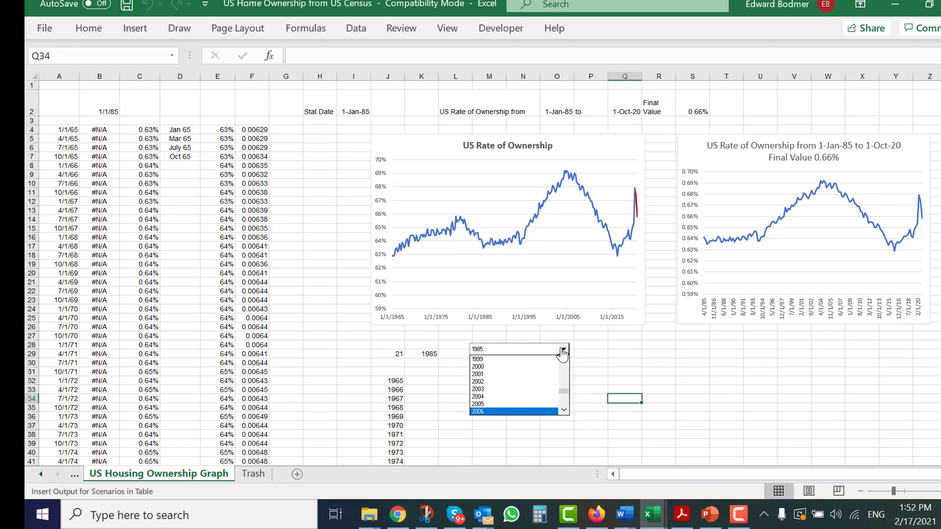
pyautogui.press('Up')
pyautogui.press('Up')
pyautogui.press('Up')
pyautogui.press('Return')
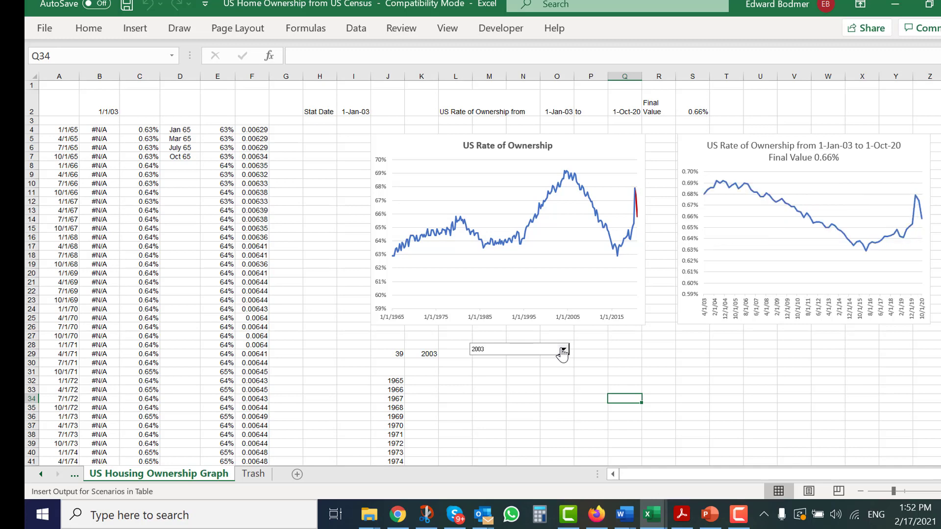
pyautogui.click(765, 363)
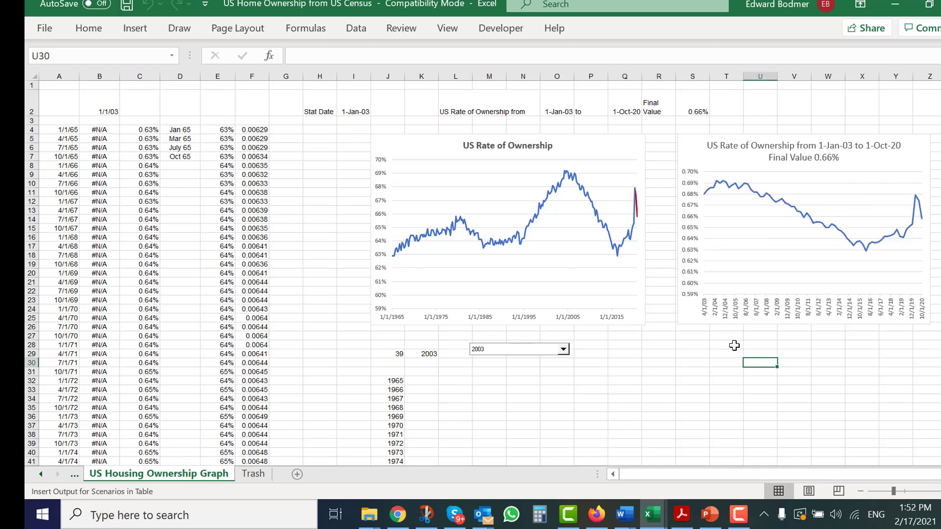
# - Copy the right-hand chart and paste it into a new Sheet1
pyautogui.rightClick(690, 324)
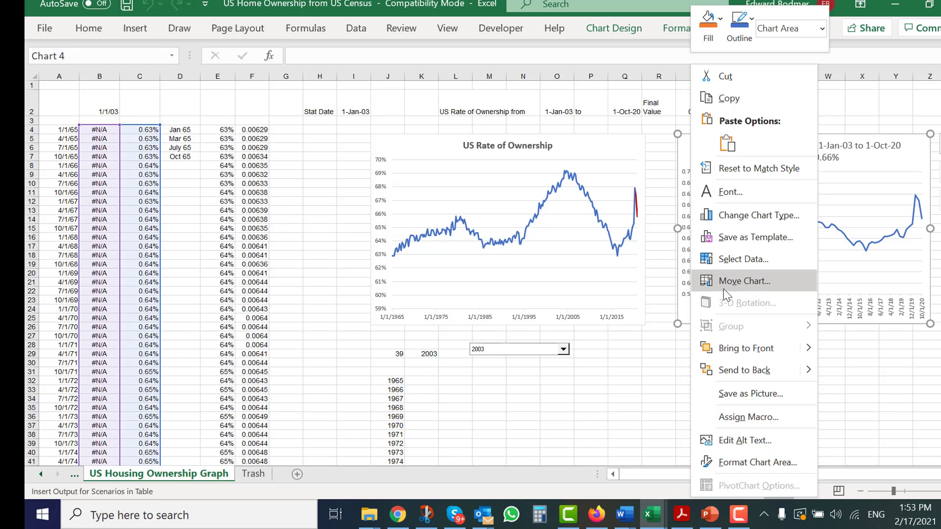
pyautogui.press('Escape')
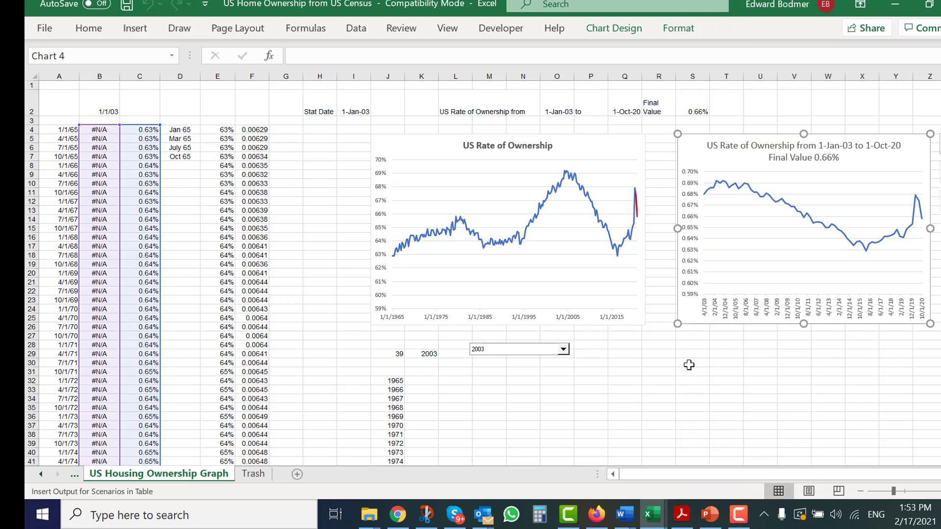
pyautogui.click(297, 474)
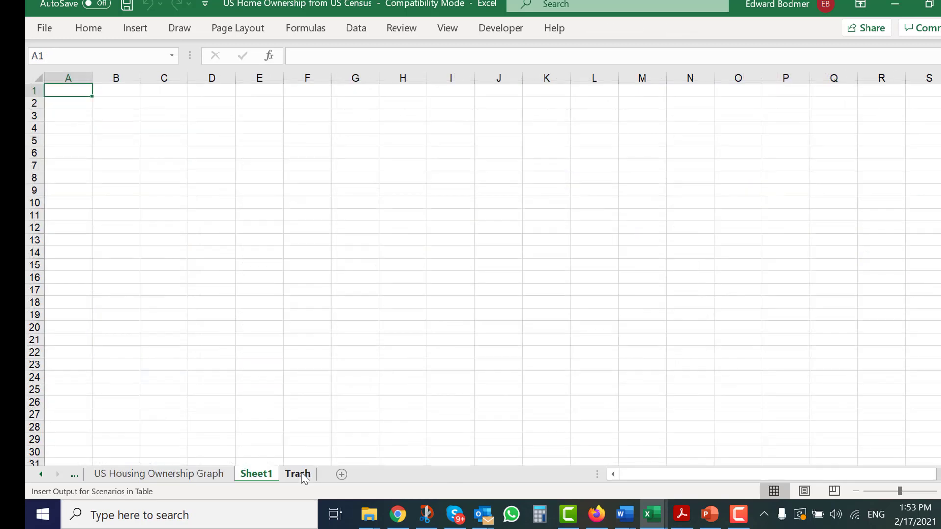
pyautogui.hotkey('ctrl', 'v')
pyautogui.press('Escape')
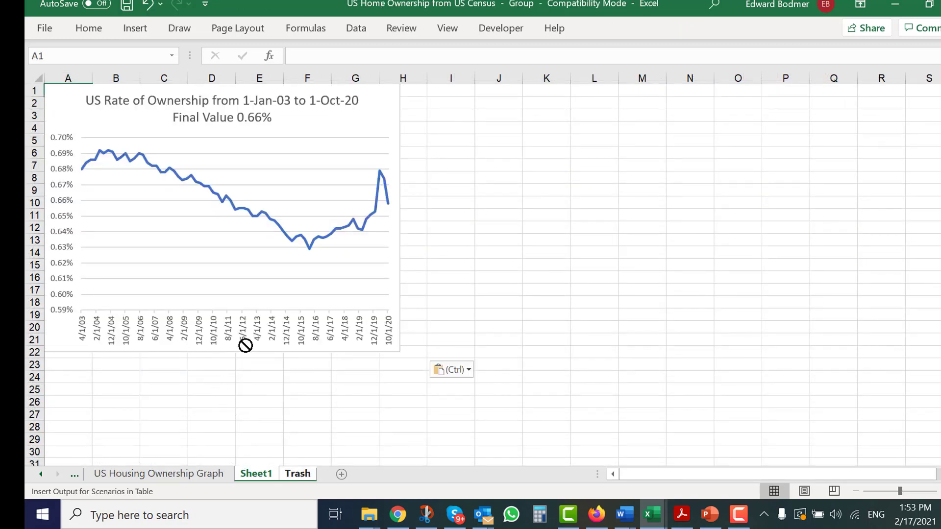
# - Dismiss the paste options and return to the US Housing Ownership Graph sheet
pyautogui.click(479, 374)
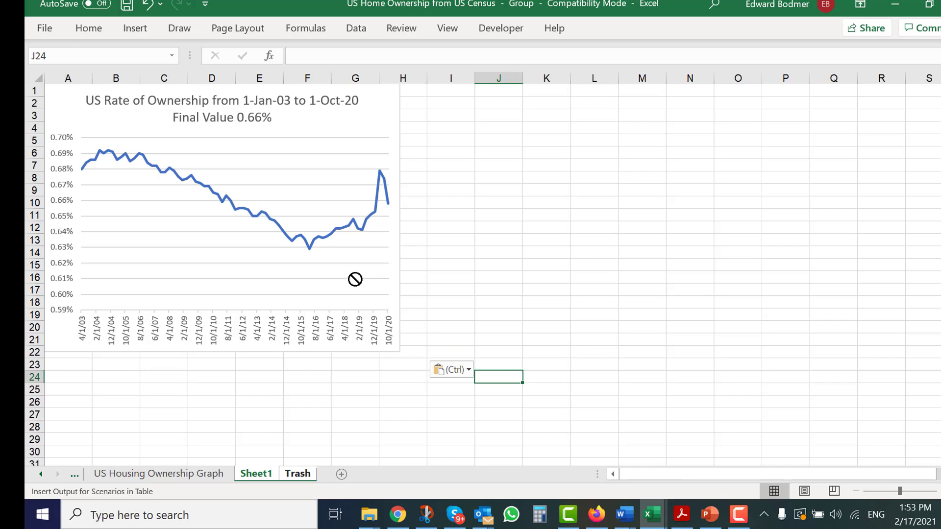
pyautogui.click(508, 204)
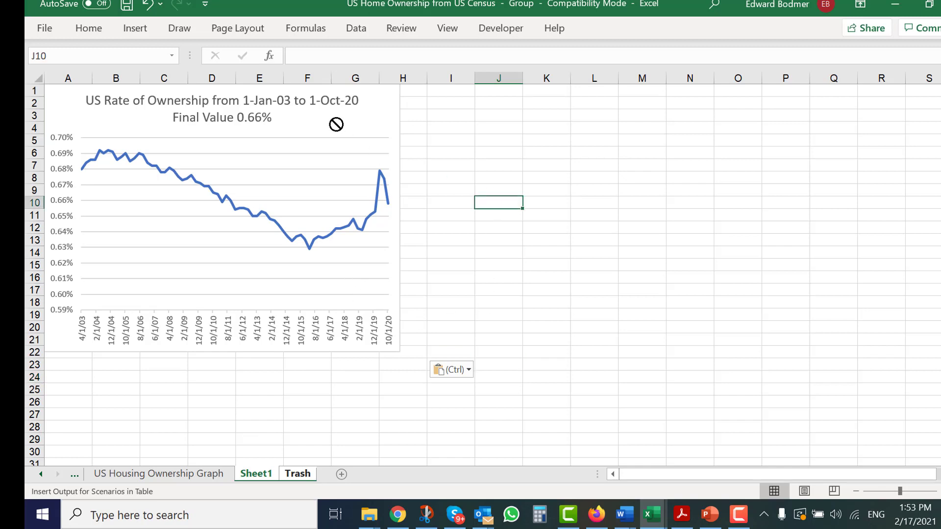
pyautogui.click(437, 369)
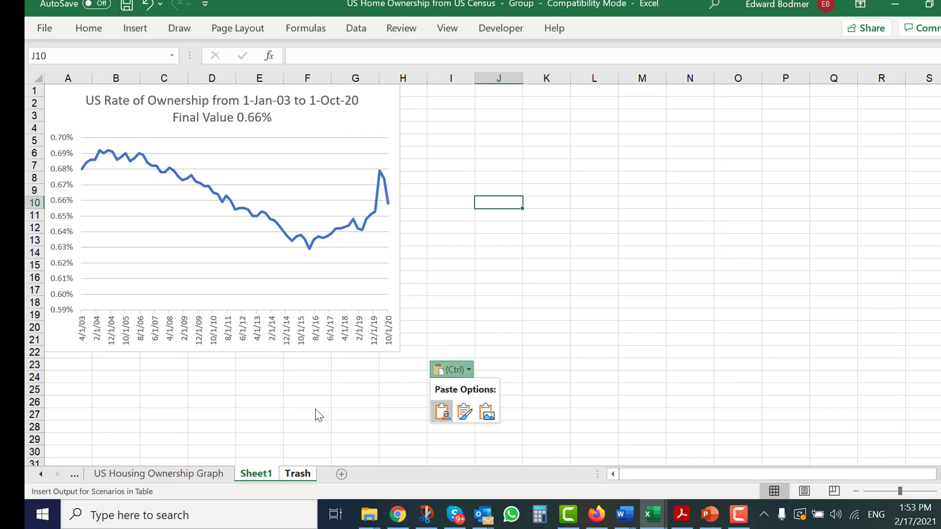
pyautogui.click(210, 487)
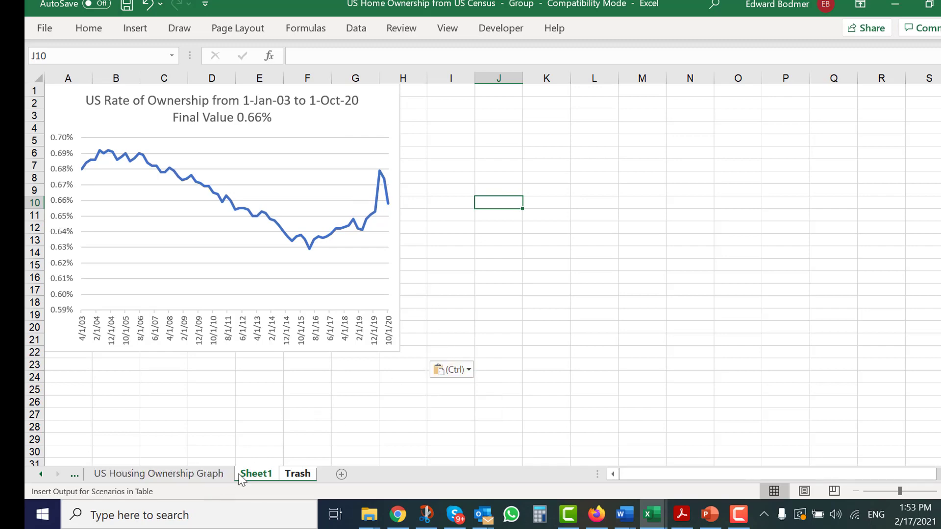
pyautogui.click(297, 477)
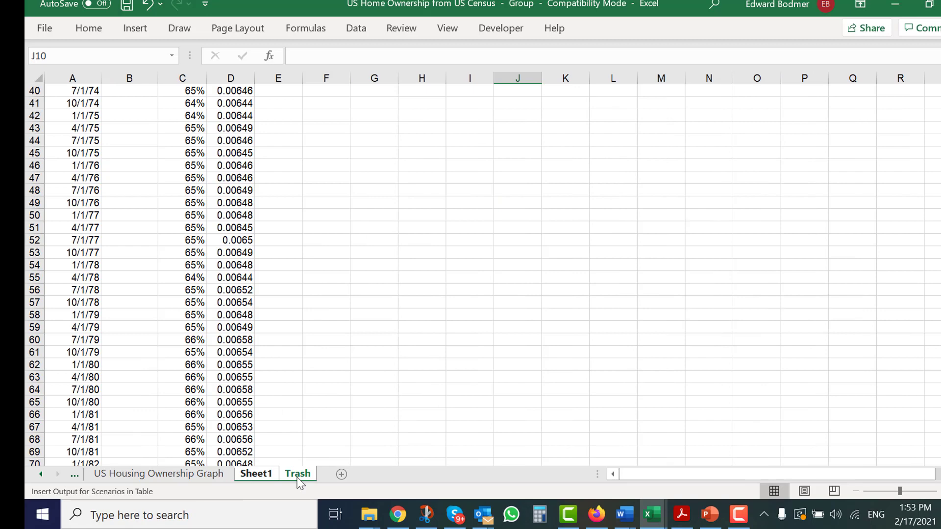
pyautogui.click(268, 477)
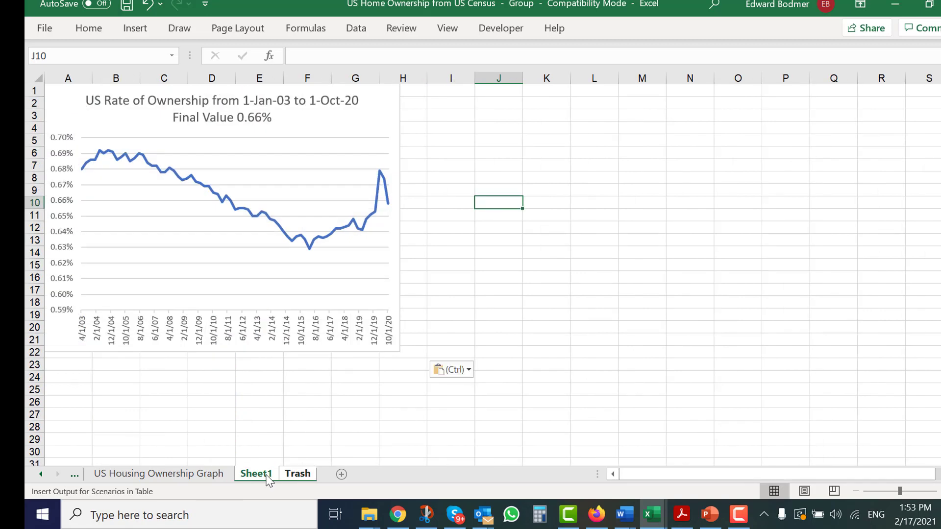
pyautogui.press('Escape')
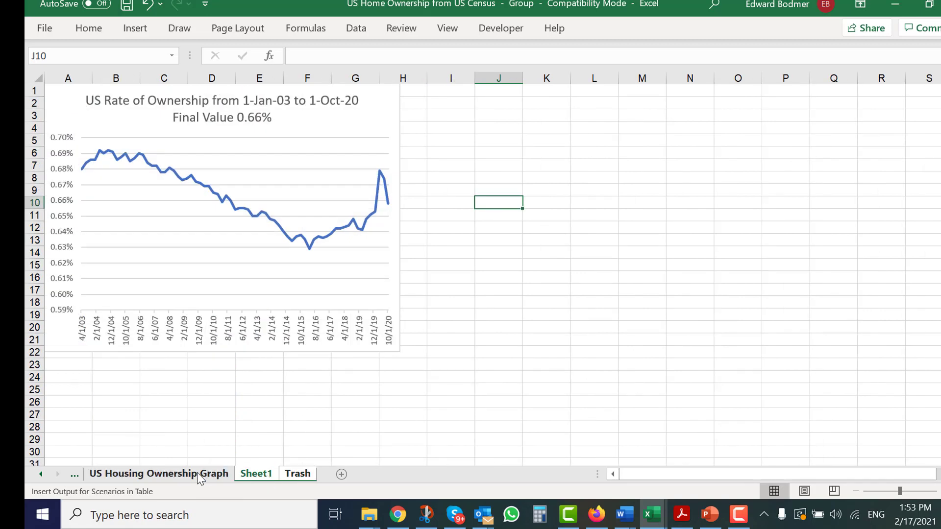
pyautogui.click(197, 473)
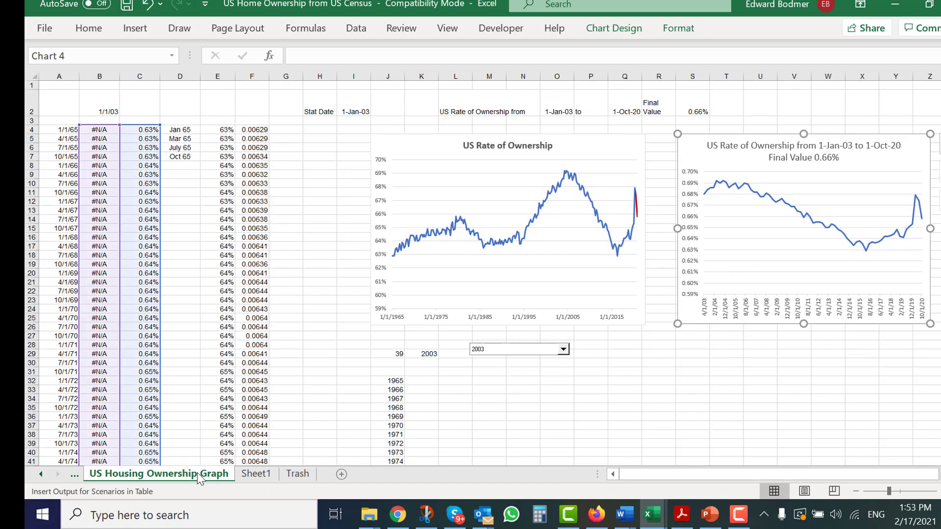
# - Move the Sheet1 chart onto its own new chart sheet, Chart1
pyautogui.click(270, 478)
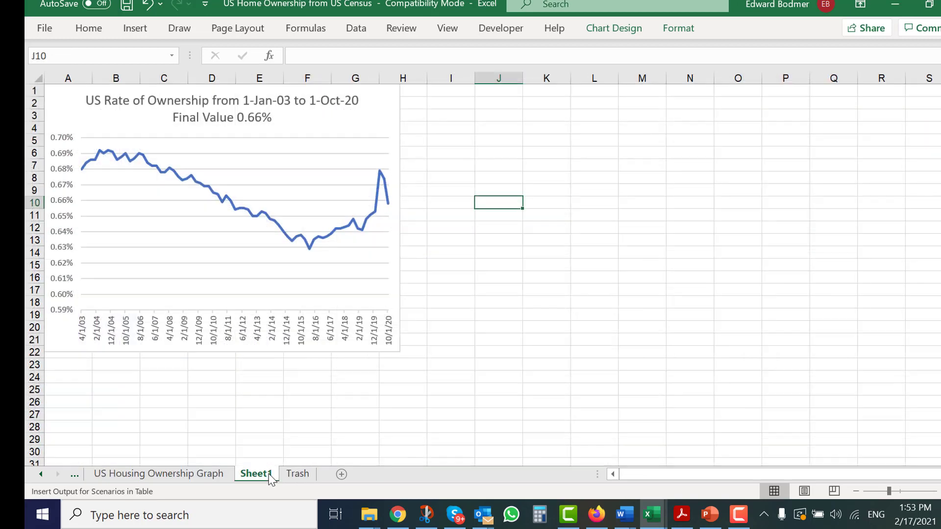
pyautogui.rightClick(356, 353)
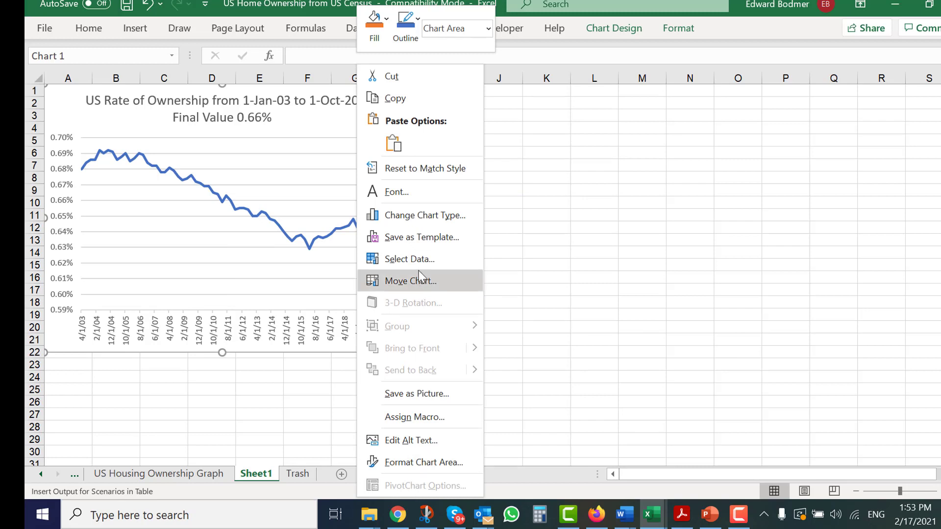
pyautogui.click(410, 281)
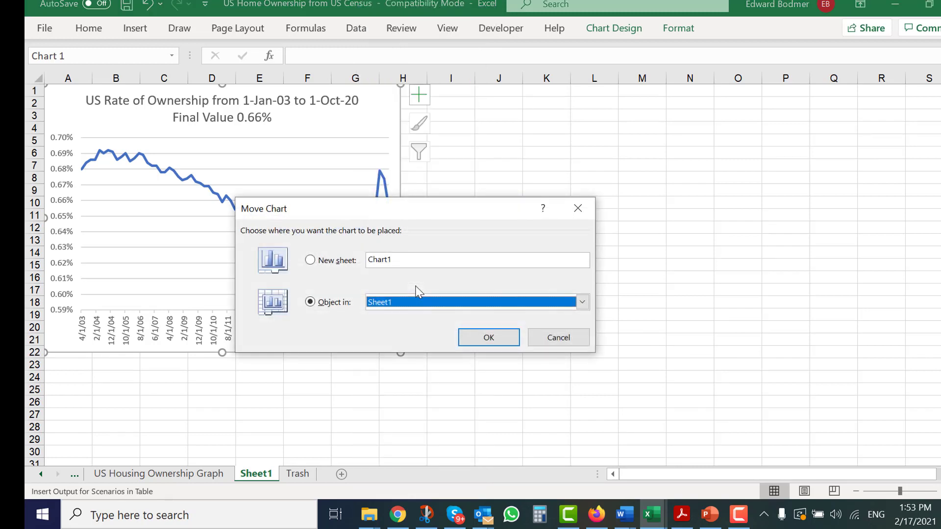
pyautogui.click(310, 261)
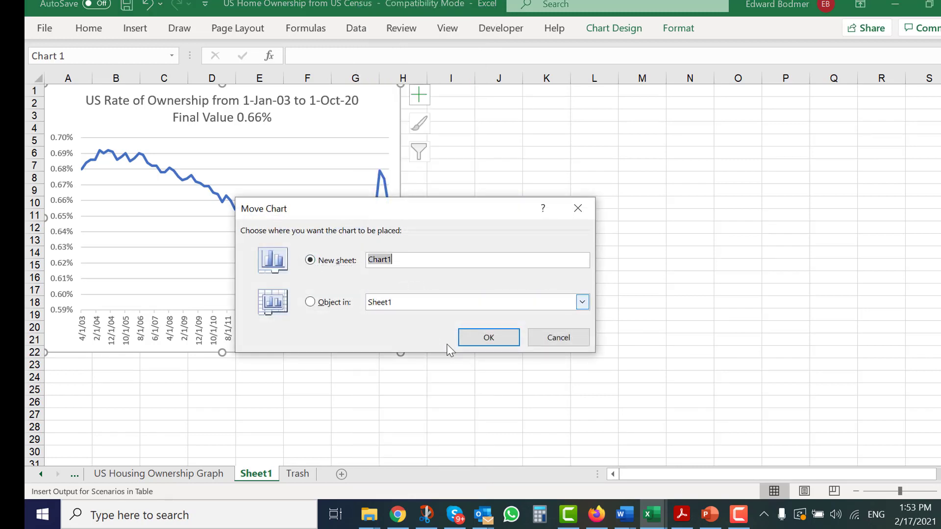
pyautogui.click(496, 333)
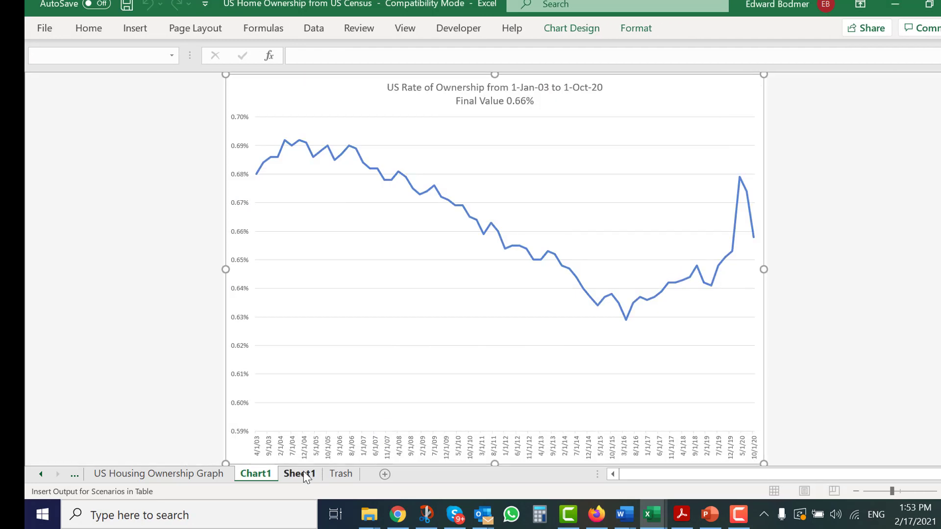
# - Delete the empty Sheet1 and return to the US Housing Ownership Graph sheet
pyautogui.click(305, 475)
pyautogui.hotkey('alt', 'e')
pyautogui.press('l')
pyautogui.press('Return')
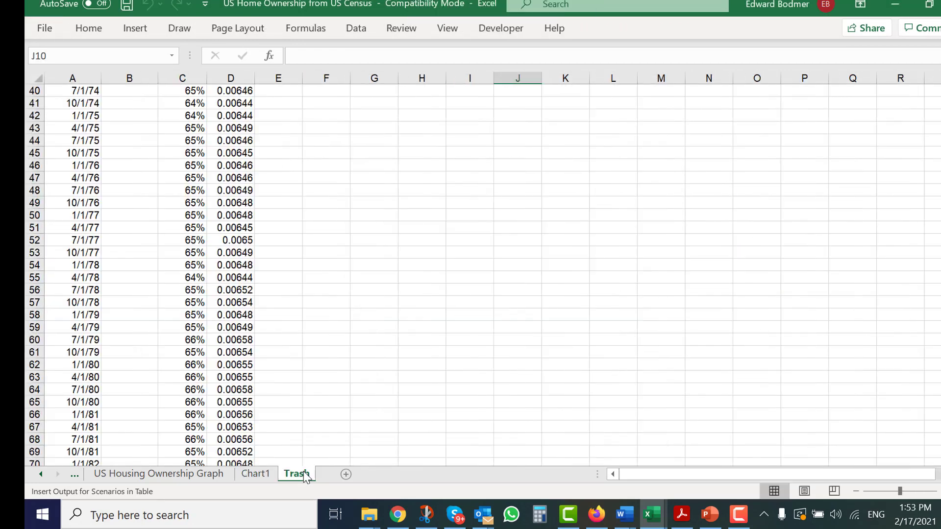
pyautogui.hotkey('ctrl', 'pageup')
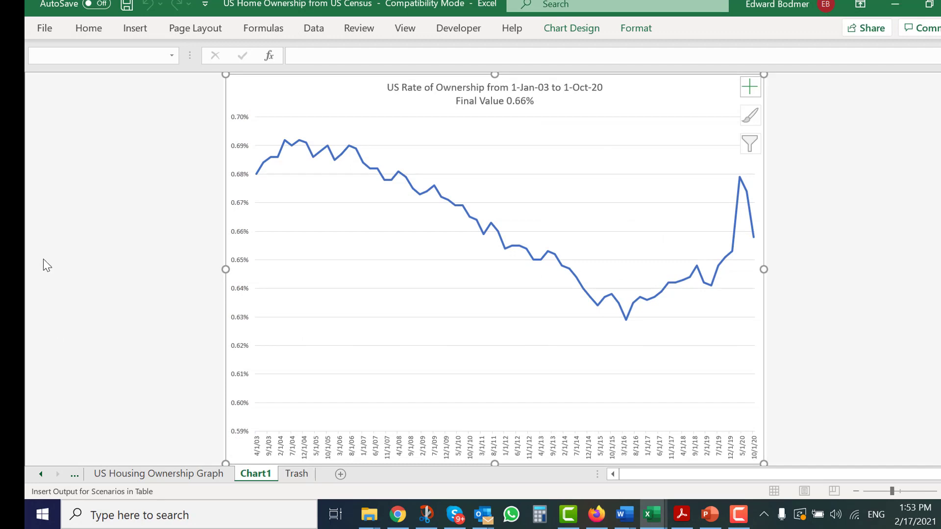
pyautogui.hotkey('ctrl', 'pageup')
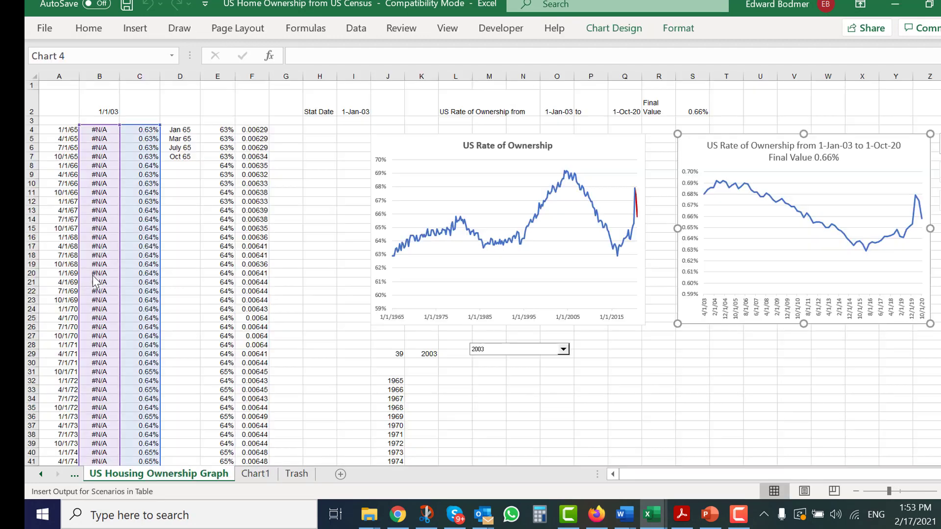
# - Assign a new Chart4_Click macro to the right-hand chart
pyautogui.click(668, 370)
pyautogui.rightClick(697, 309)
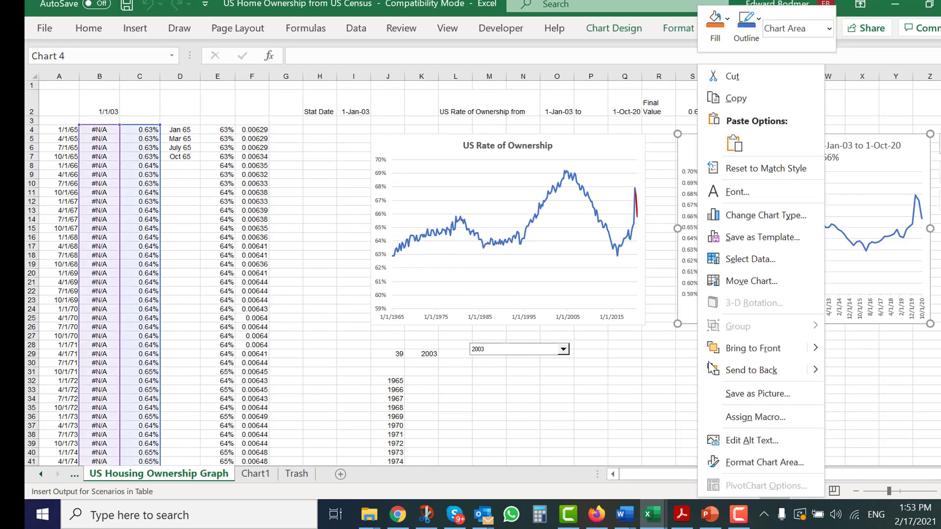
pyautogui.click(734, 412)
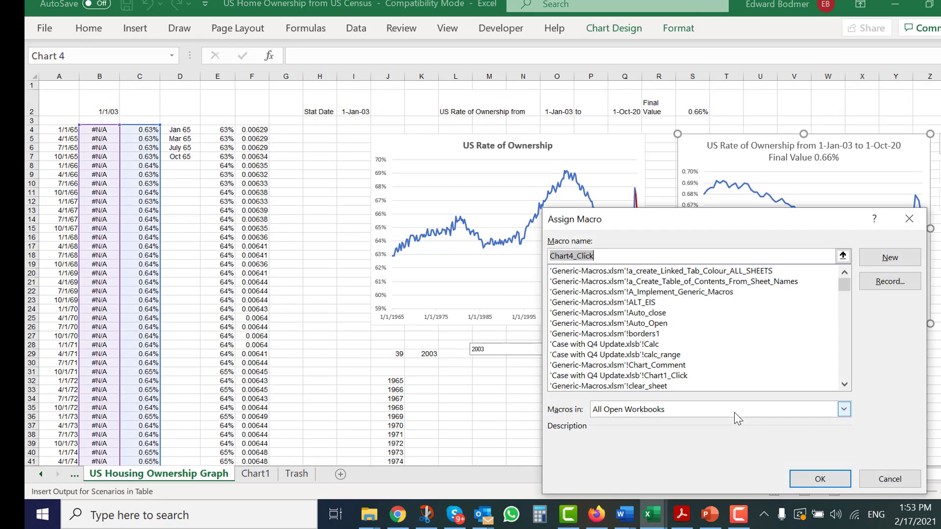
pyautogui.click(863, 259)
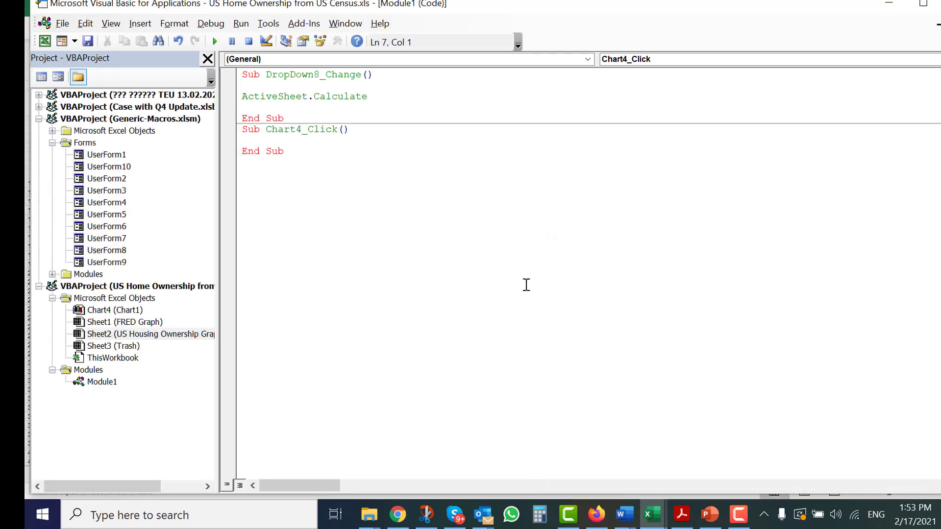
# - Write Sheets("Chart1").Select in Chart4_Click and return to Excel with Alt+F11
pyautogui.press('Return')
pyautogui.press('Return')
pyautogui.press('Return')
pyautogui.press('Up')
pyautogui.write('sheects(')
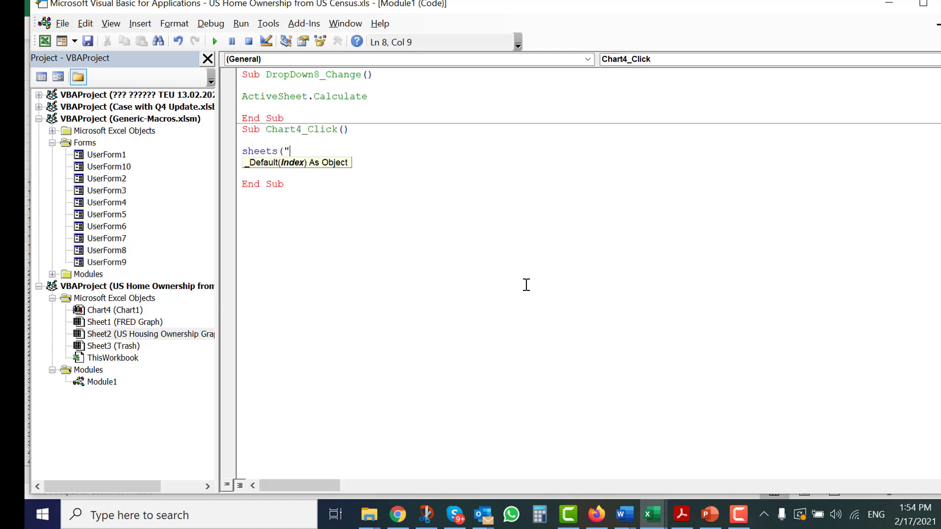
pyautogui.write('"chart1").select')
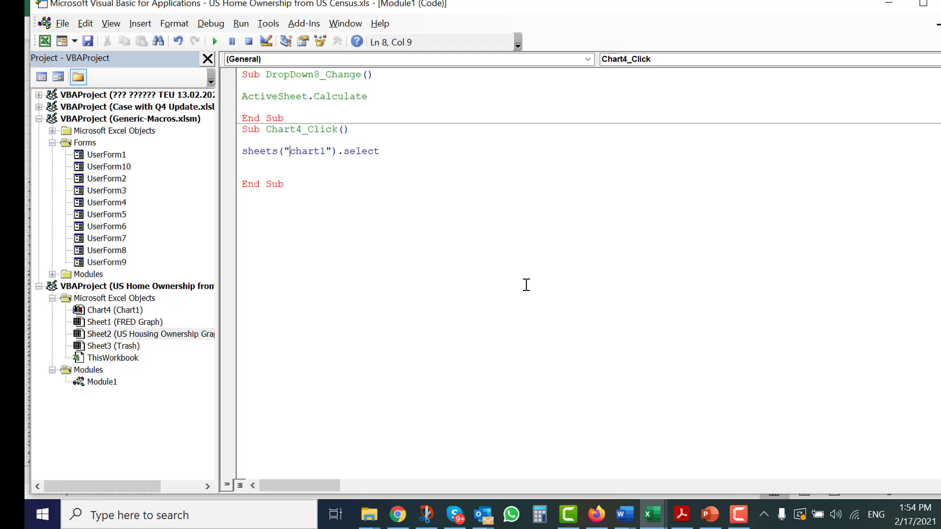
pyautogui.press('BackSpace')
pyautogui.write('C')
pyautogui.click(431, 330)
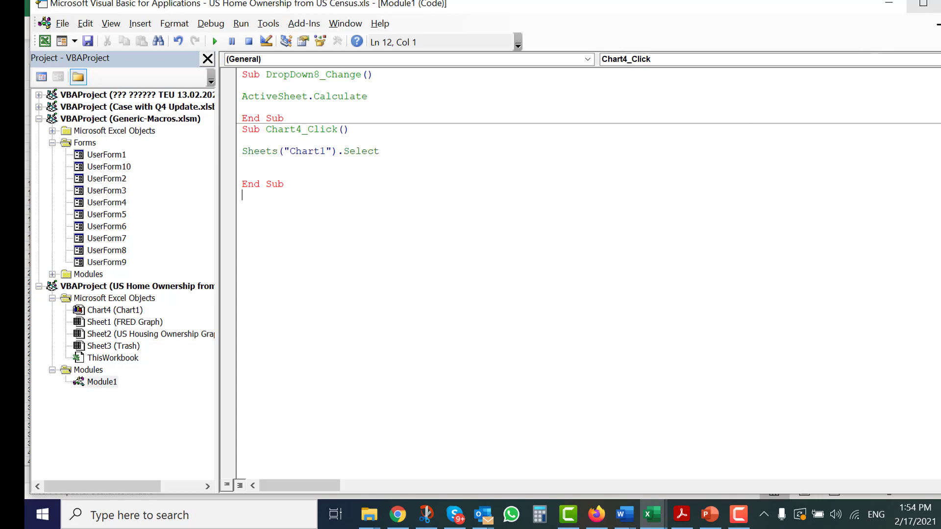
pyautogui.hotkey('alt', 'F11')
# - Click the right-hand chart to confirm its macro jumps to the Chart1 sheet
pyautogui.click(565, 400)
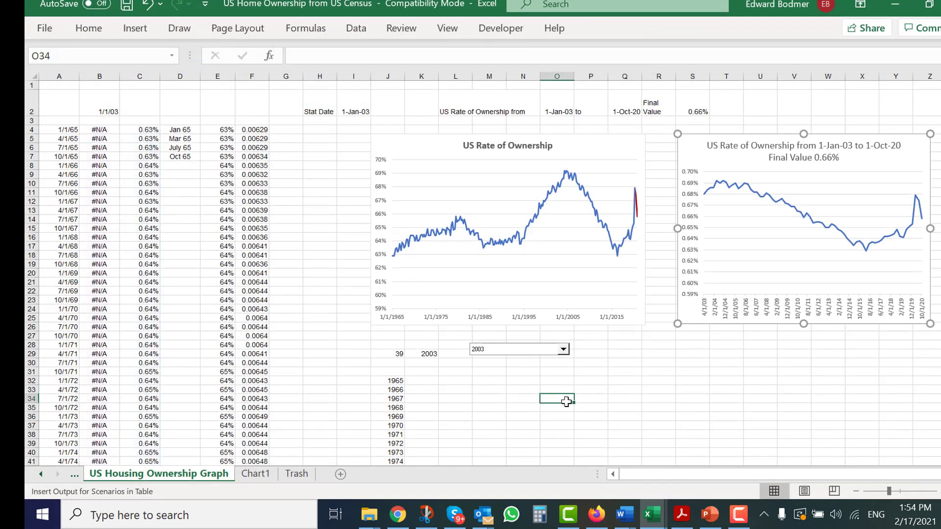
pyautogui.click(703, 256)
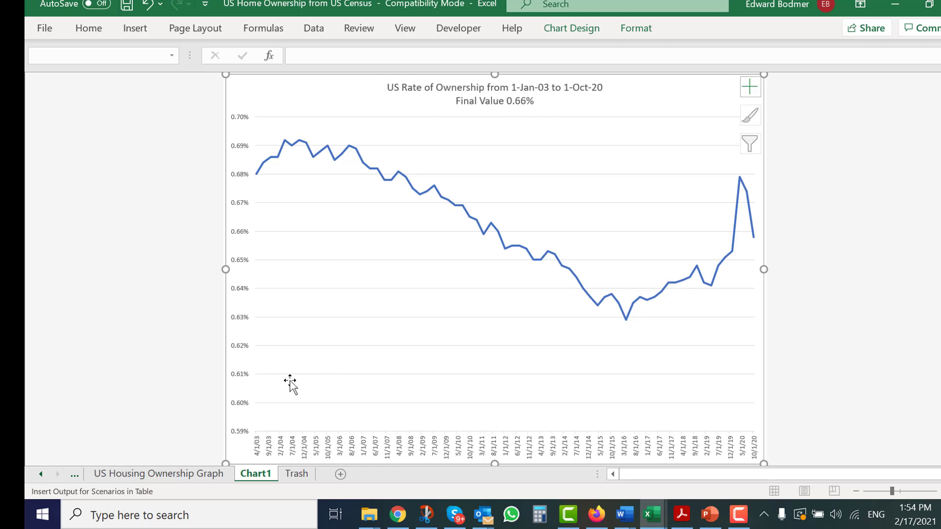
pyautogui.click(114, 188)
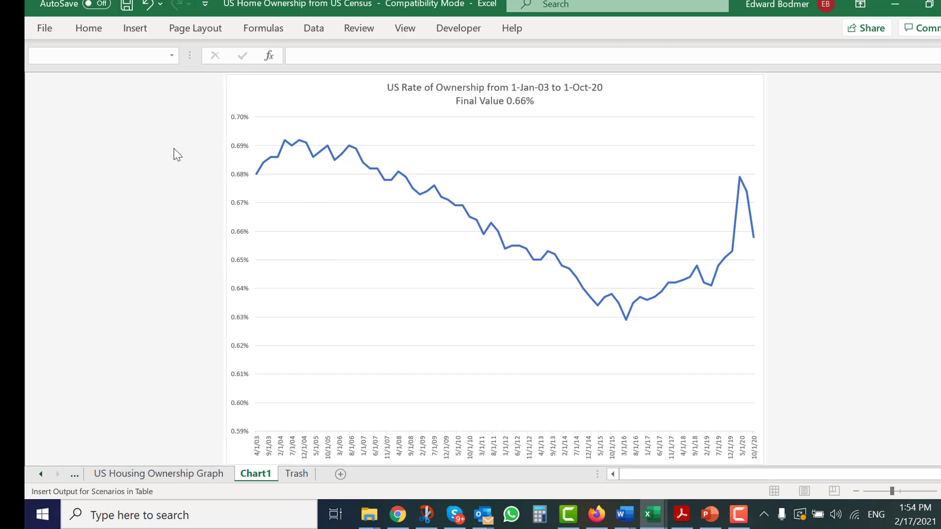
# - Browse the Insert Illustrations list on Chart1, then move to the Trash sheet
pyautogui.click(454, 30)
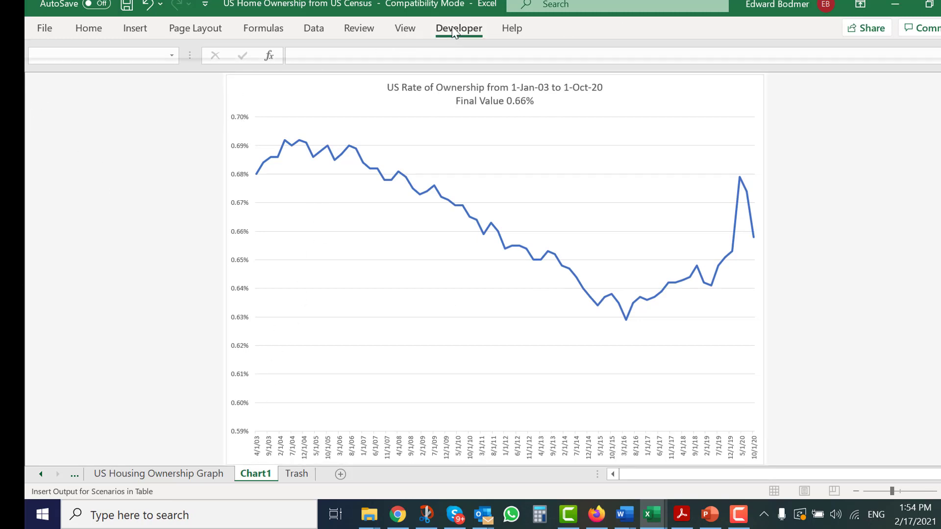
pyautogui.click(131, 26)
pyautogui.click(204, 96)
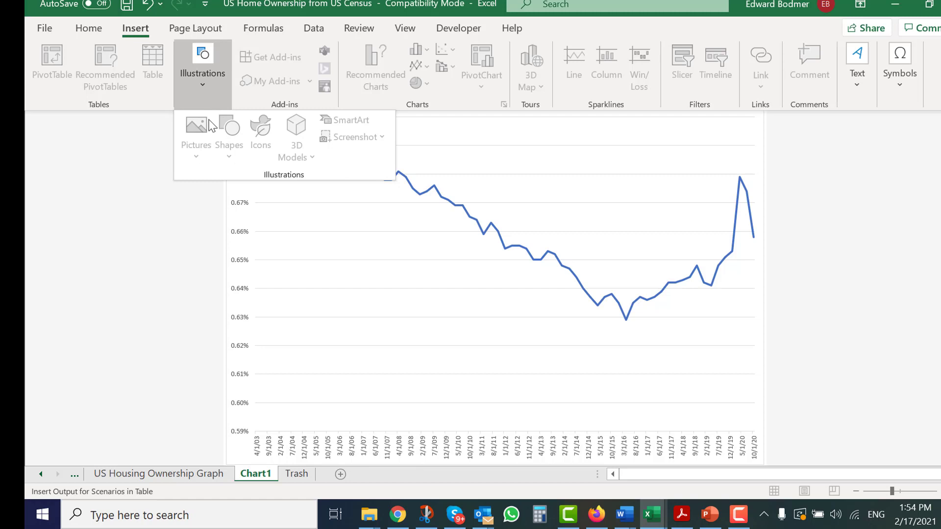
pyautogui.click(201, 86)
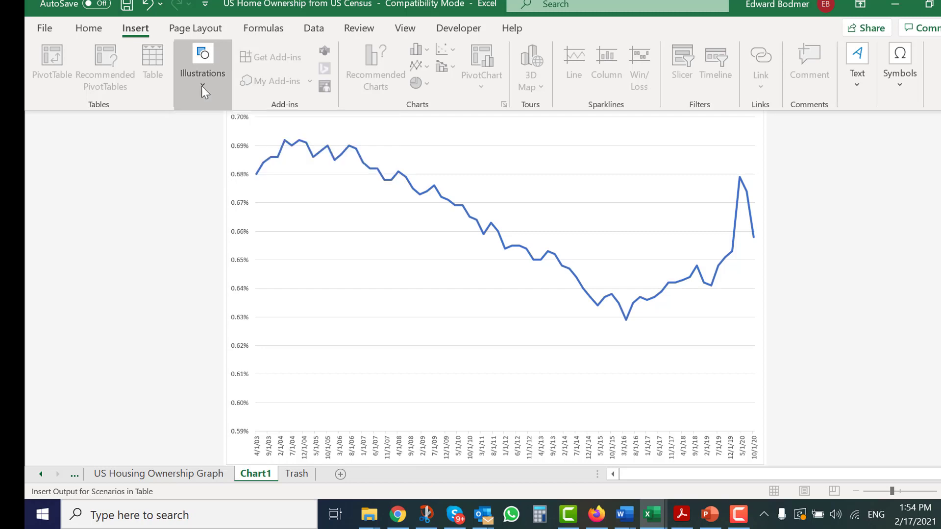
pyautogui.click(325, 272)
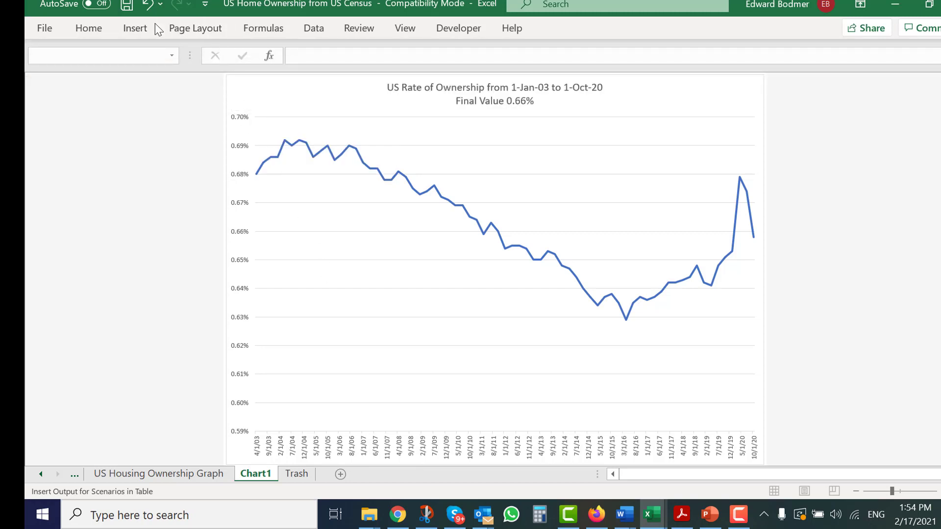
pyautogui.click(142, 29)
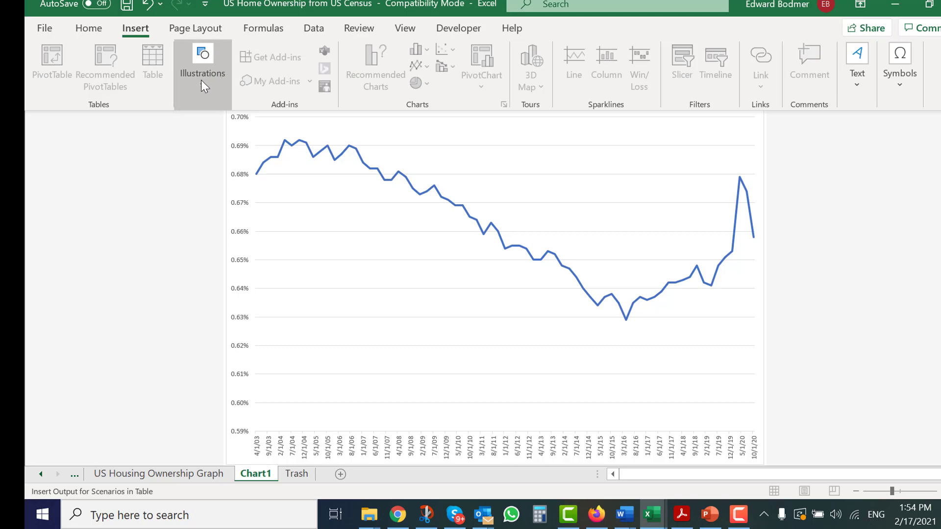
pyautogui.click(201, 80)
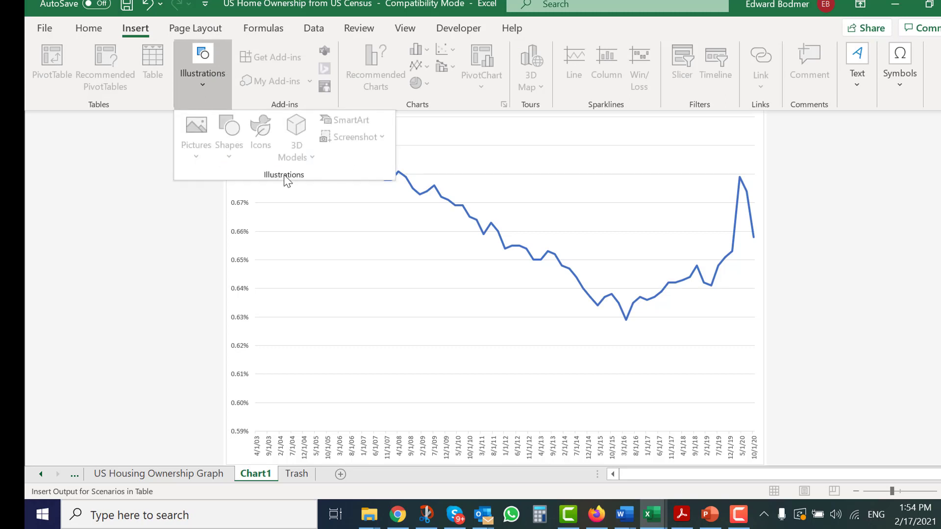
pyautogui.press('Escape')
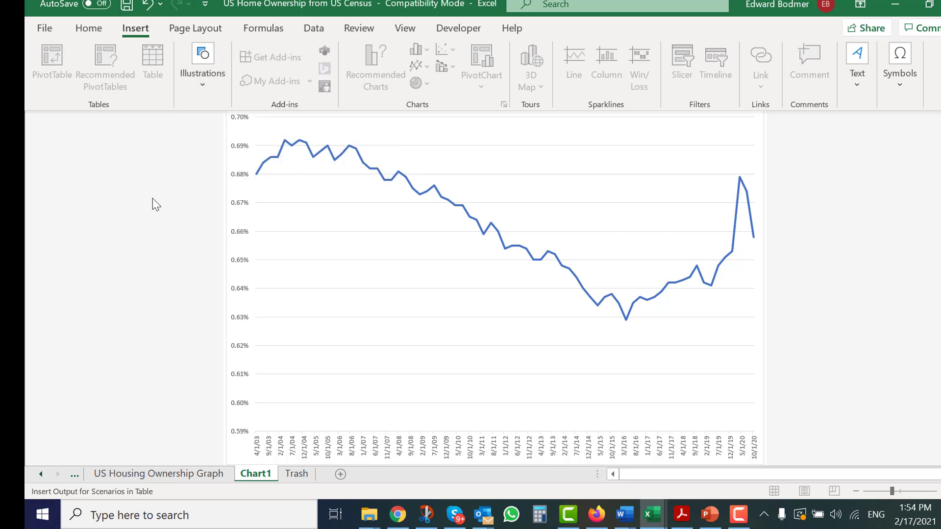
pyautogui.press('Escape')
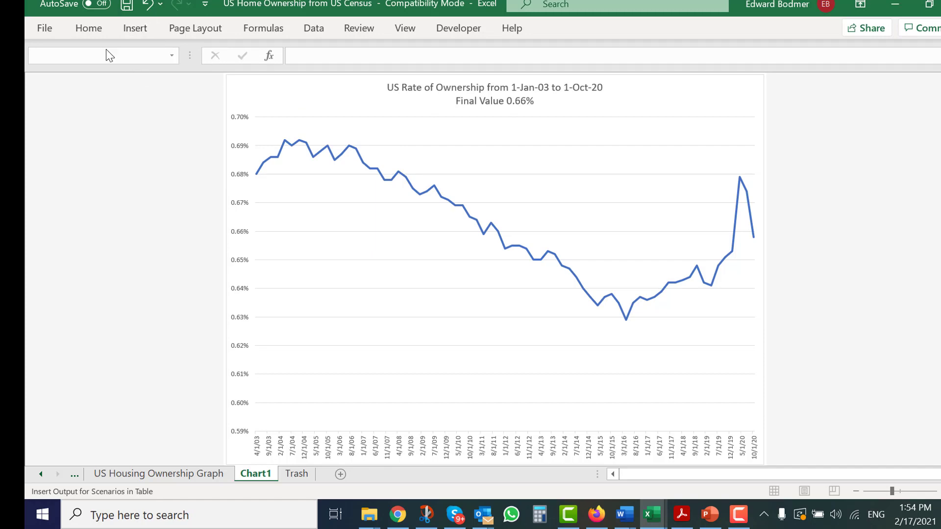
pyautogui.hotkey('ctrl', 'pageup')
pyautogui.hotkey('ctrl', 'pagedown')
pyautogui.hotkey('ctrl', 'pagedown')
# - Draw a blue left arrow shape on the Trash sheet and move it near cell H44
pyautogui.click(441, 177)
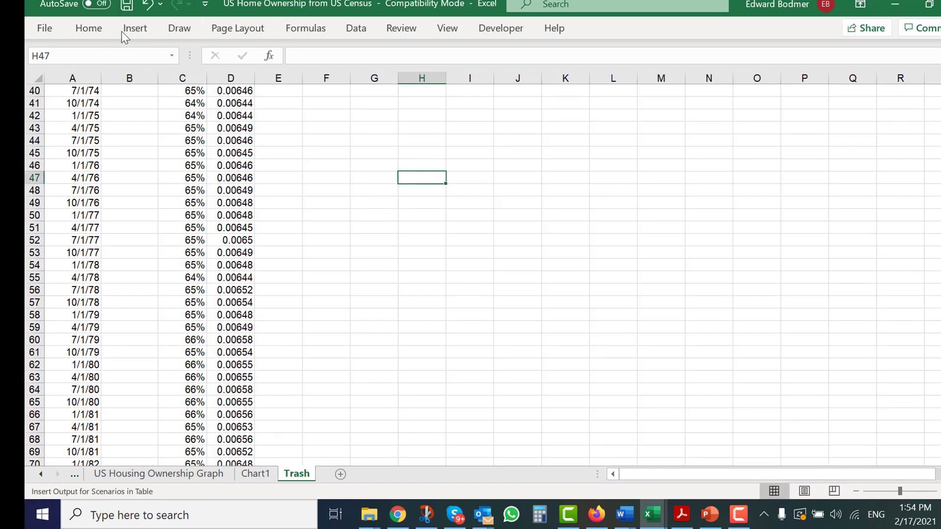
pyautogui.click(130, 28)
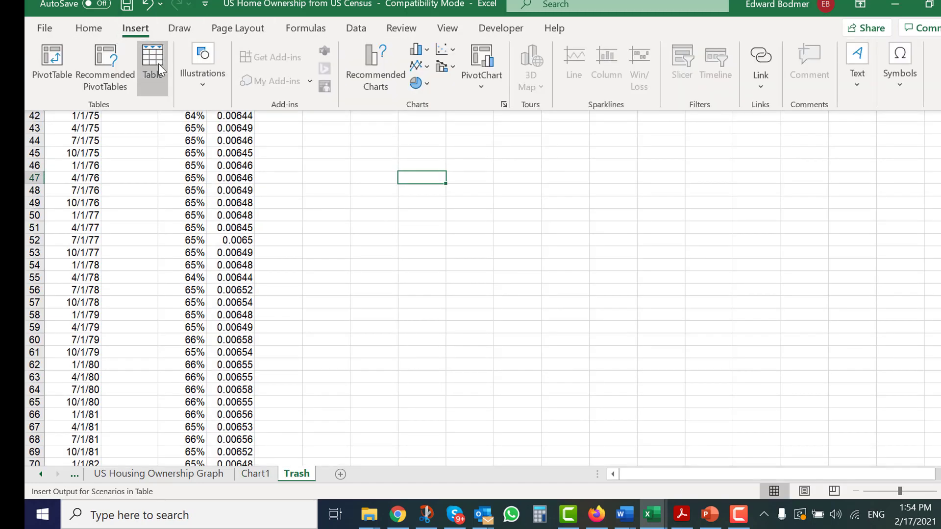
pyautogui.click(216, 80)
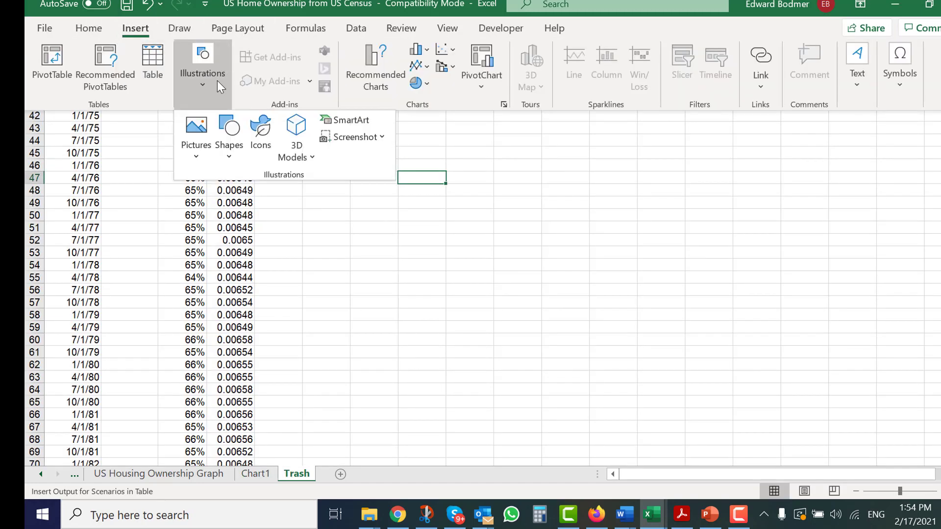
pyautogui.click(223, 143)
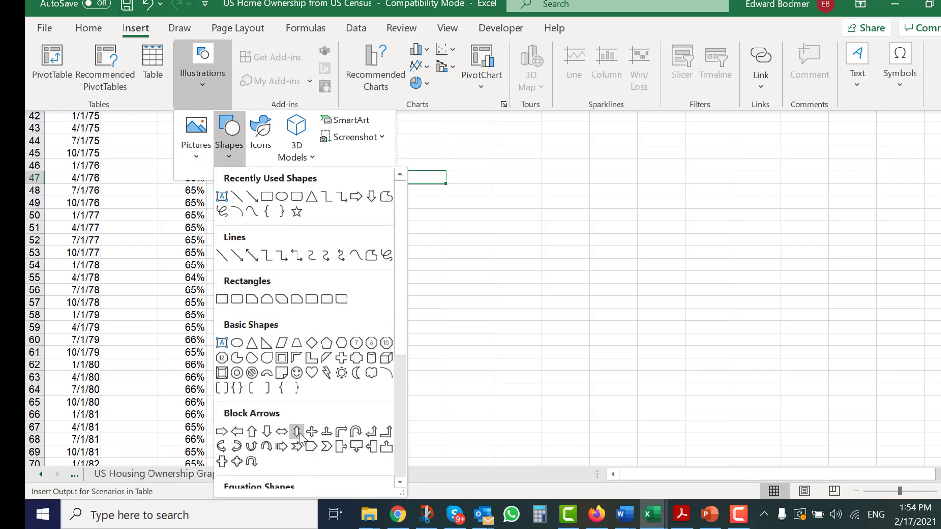
pyautogui.click(233, 433)
pyautogui.click(232, 430)
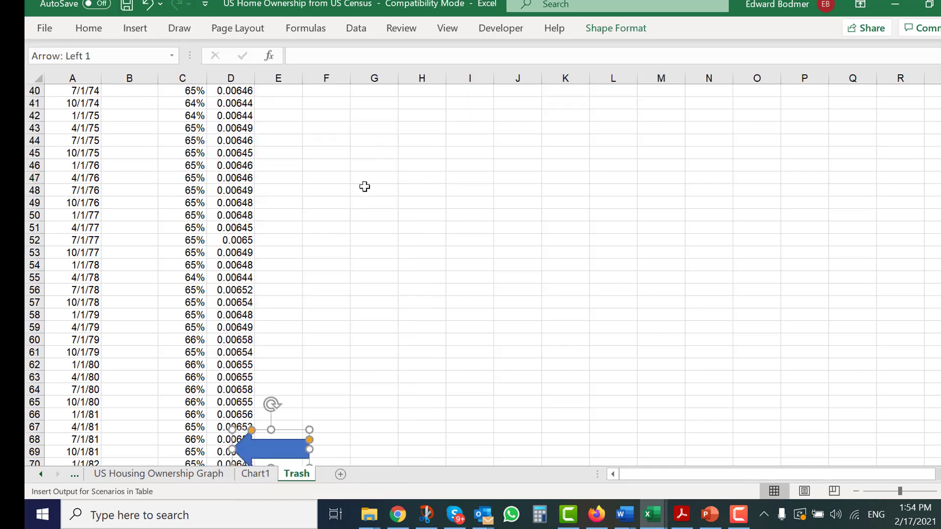
pyautogui.moveTo(285, 435); pyautogui.dragTo(471, 148)
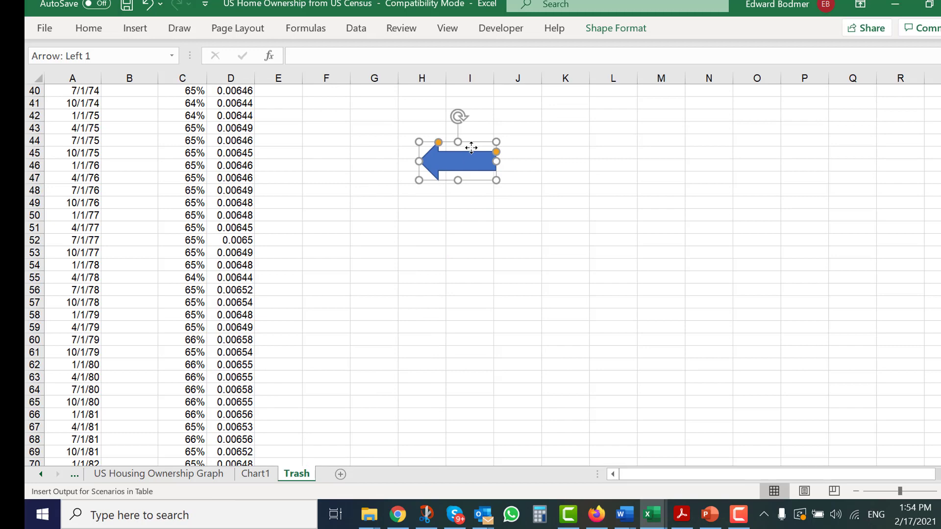
# - Copy the Go Back arrow
pyautogui.click(428, 292)
pyautogui.rightClick(450, 163)
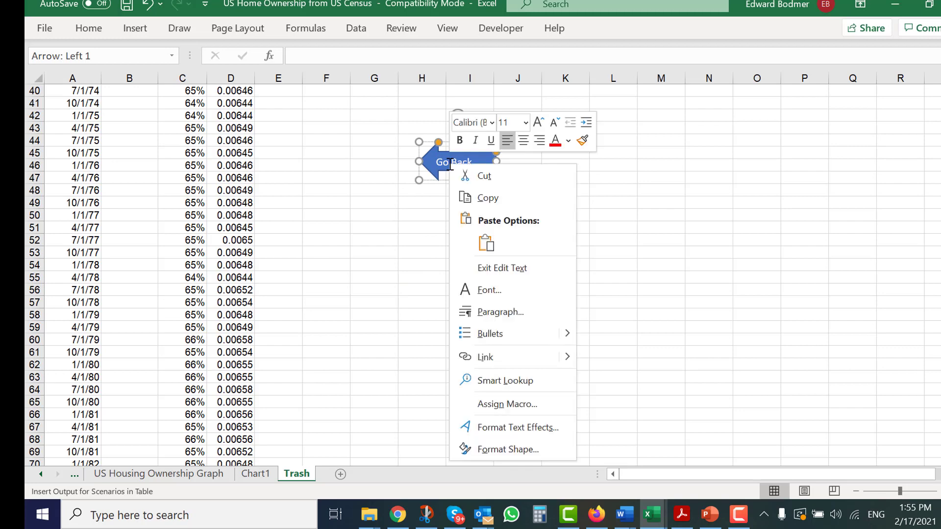
pyautogui.click(463, 198)
# - On the Chart1 sheet, select the chart area and plot area, then deselect the chart
pyautogui.hotkey('ctrl', 'pageup')
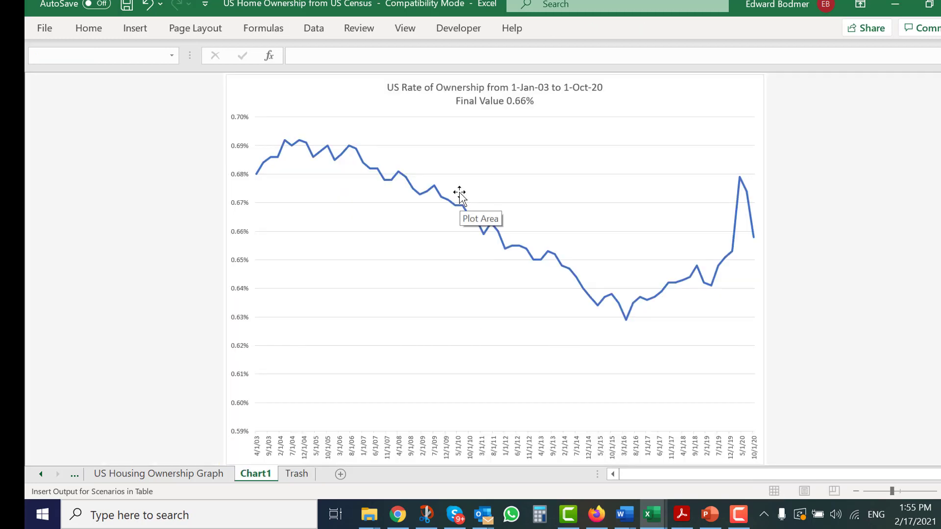
pyautogui.click(279, 103)
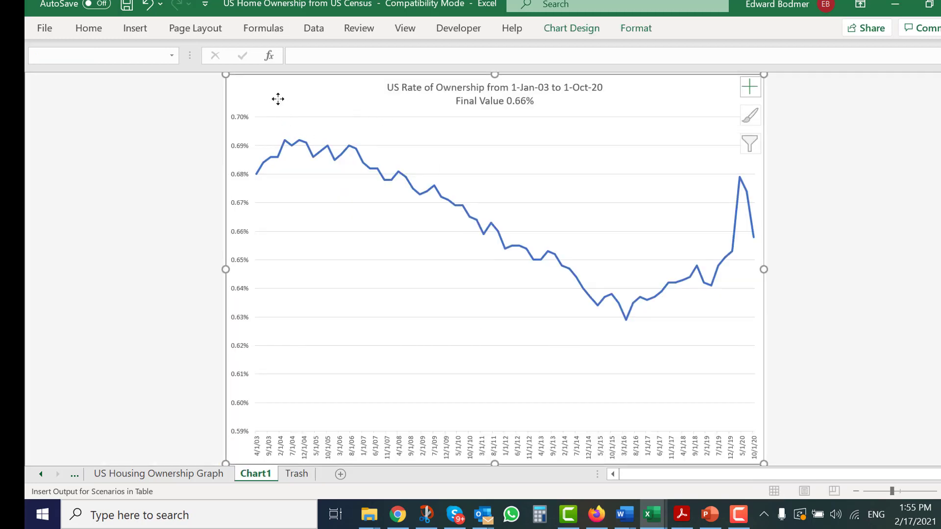
pyautogui.click(271, 339)
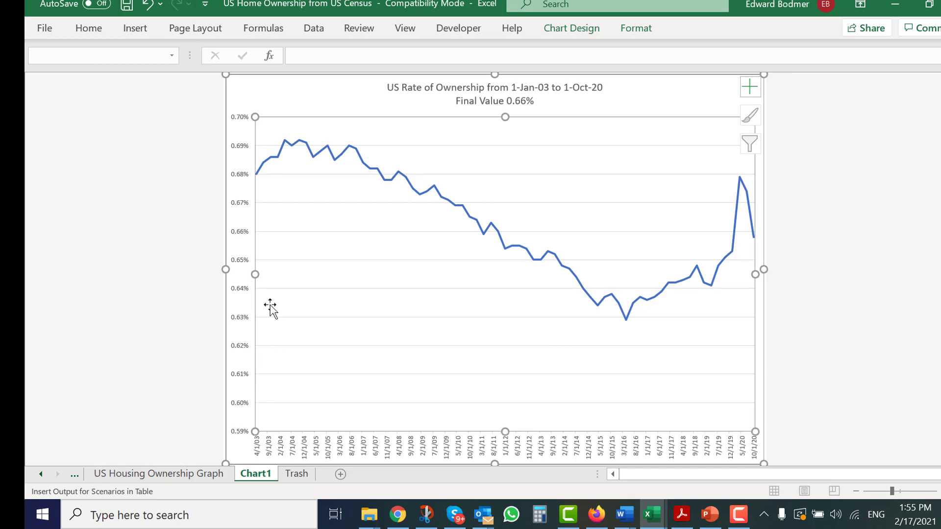
pyautogui.click(254, 103)
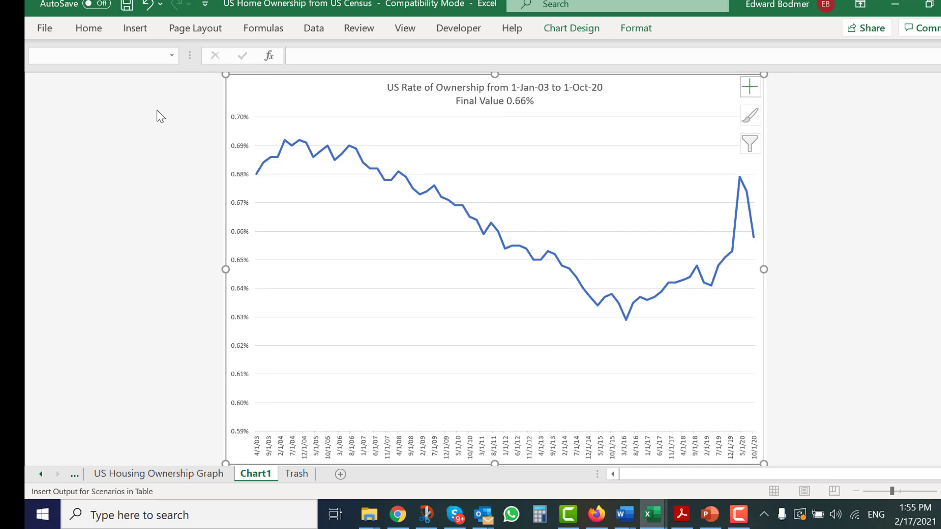
pyautogui.click(93, 135)
pyautogui.click(253, 86)
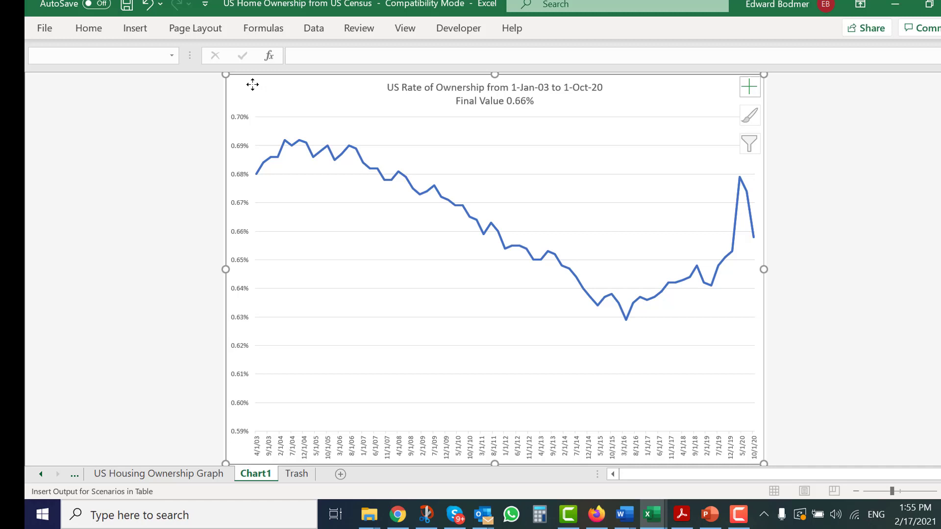
pyautogui.click(132, 275)
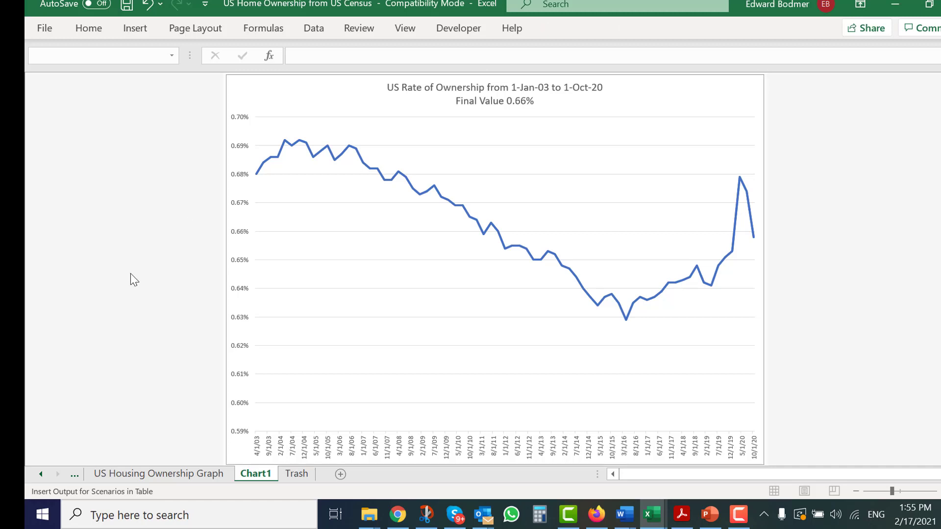
pyautogui.click(732, 515)
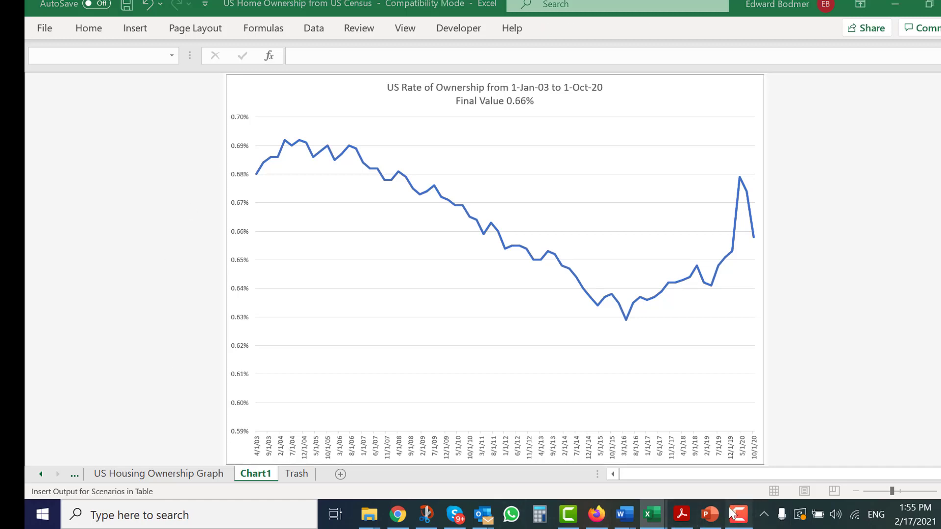
pyautogui.click(928, 470)
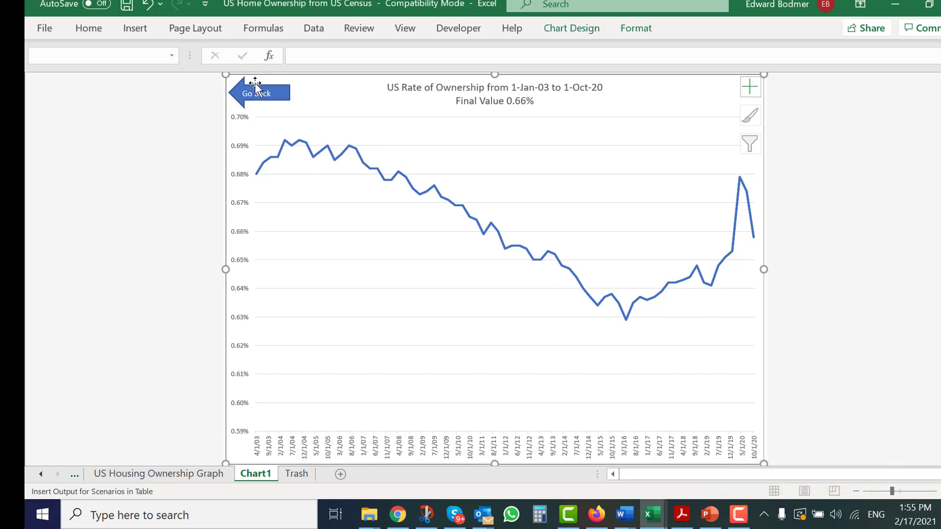
# - Look through the FRED Graph and US Housing Ownership Graph sheets, then return to Chart1
pyautogui.click(42, 472)
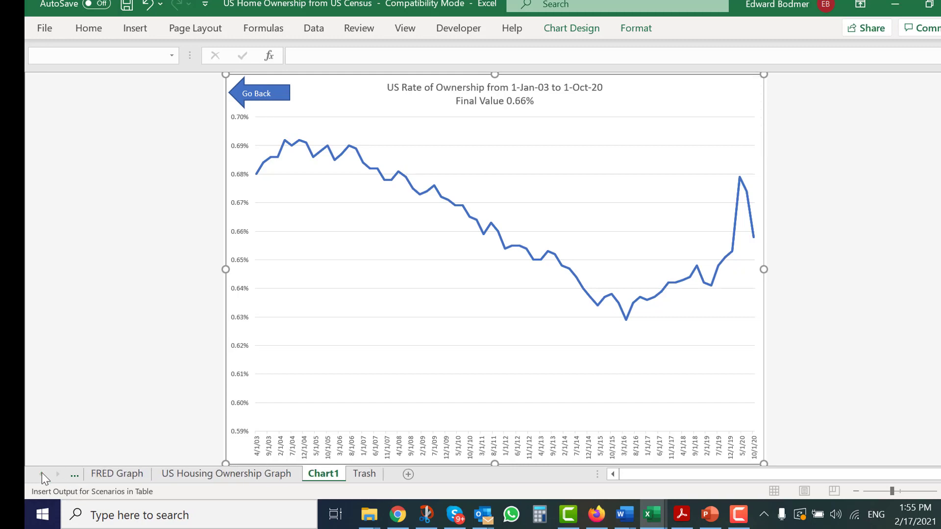
pyautogui.click(108, 473)
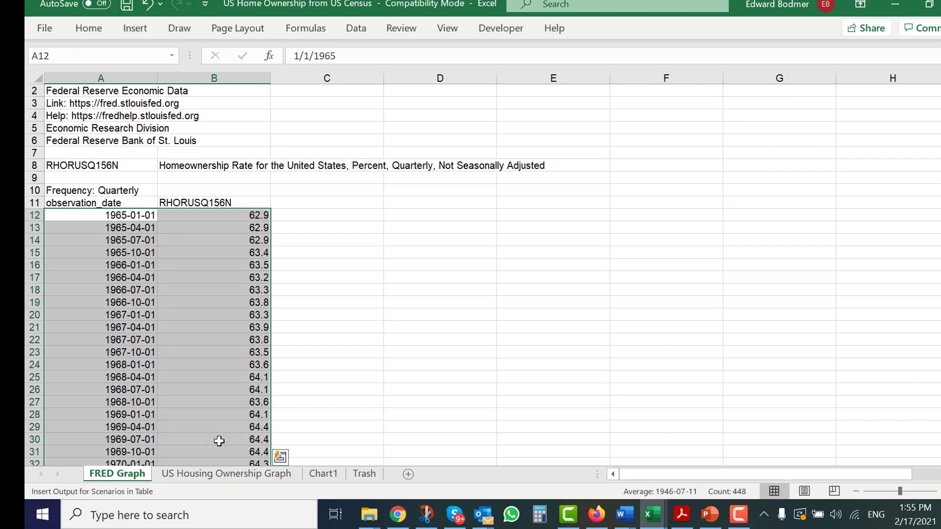
pyautogui.click(225, 472)
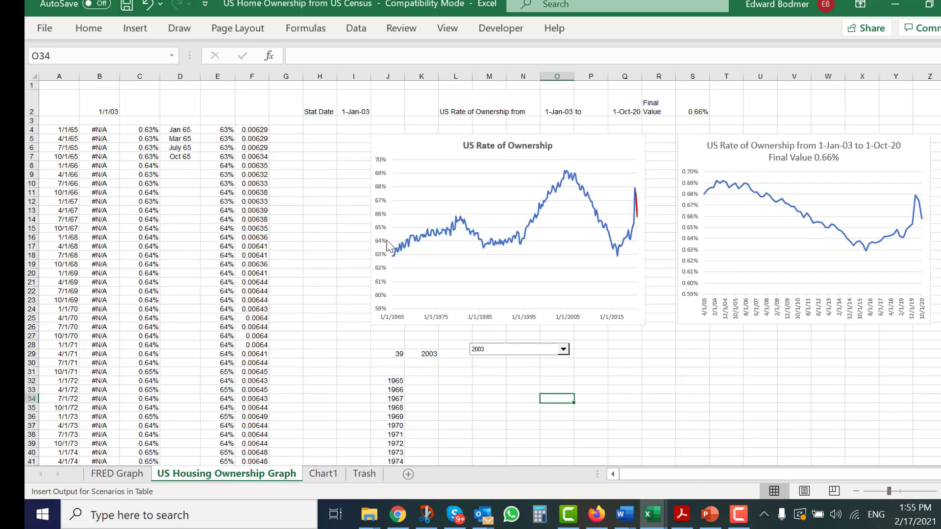
pyautogui.click(338, 234)
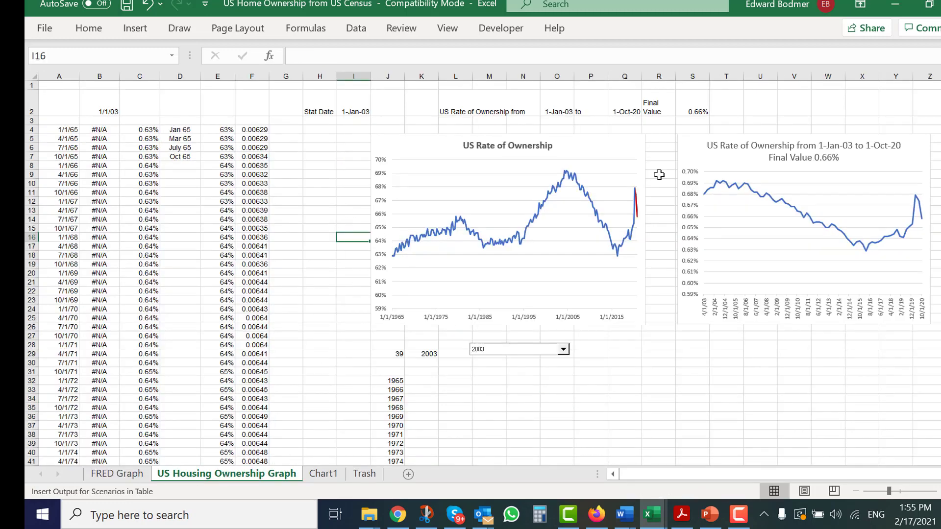
pyautogui.click(335, 474)
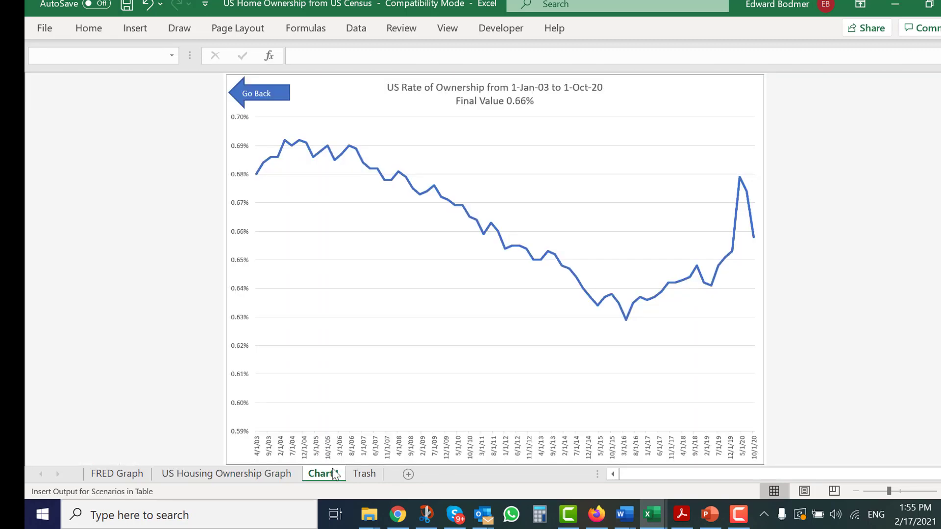
# - Paste the copied Go Back arrow onto the Chart1 chart's top-left corner
pyautogui.click(269, 96)
pyautogui.rightClick(269, 96)
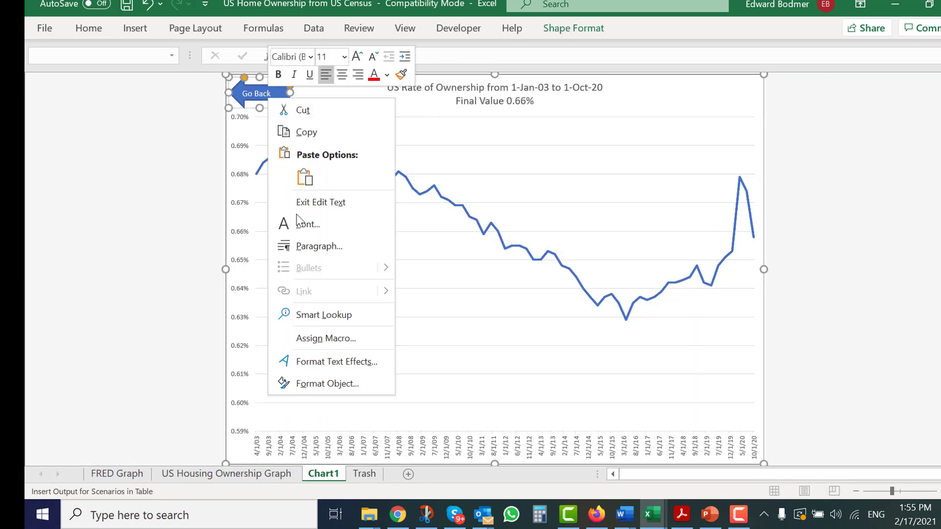
pyautogui.click(305, 178)
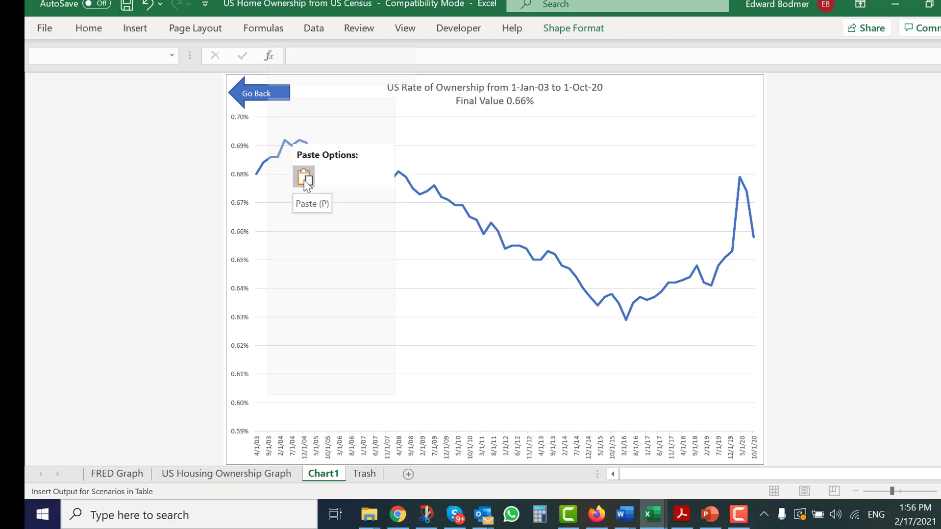
# - Assign the arrow a new ArrowLeft1_Click macro containing Sheets(2).Select
pyautogui.rightClick(263, 103)
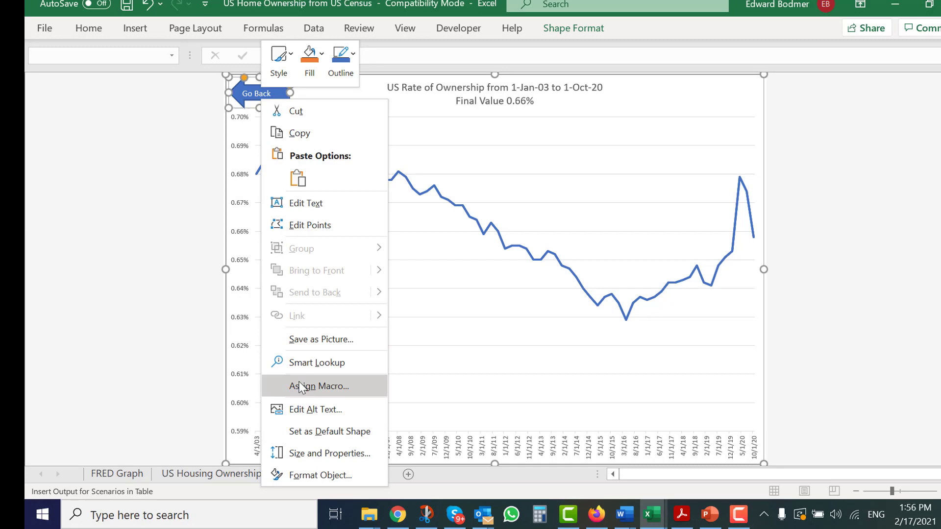
pyautogui.click(301, 386)
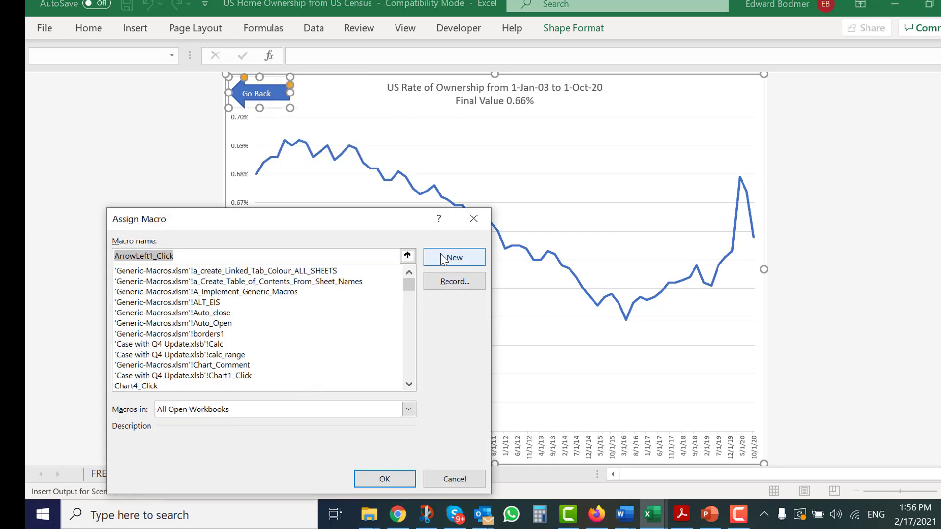
pyautogui.click(442, 259)
pyautogui.press('Return')
pyautogui.press('Return')
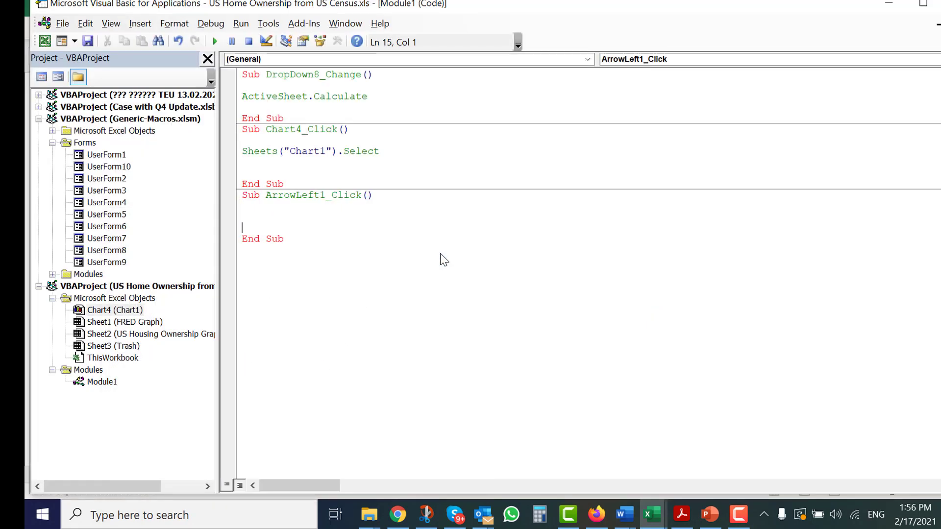
pyautogui.write('sheets(')
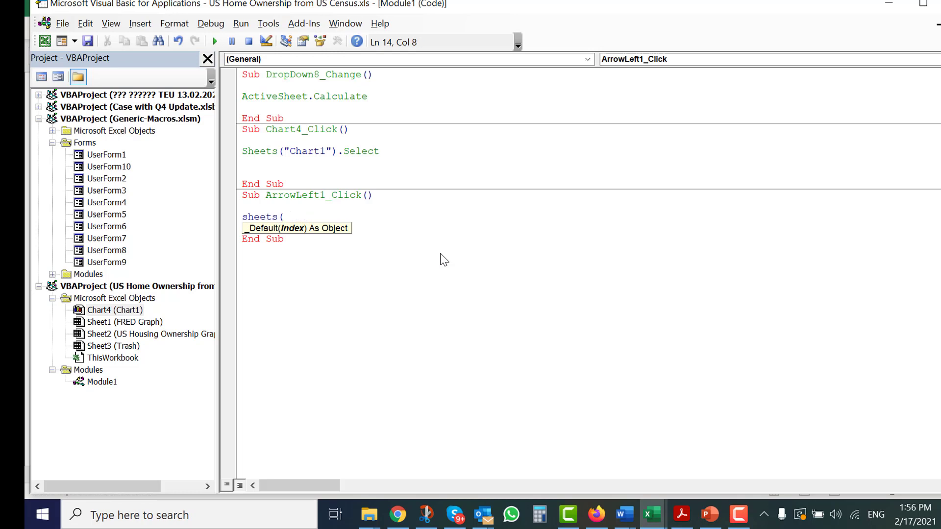
pyautogui.write(').Select')
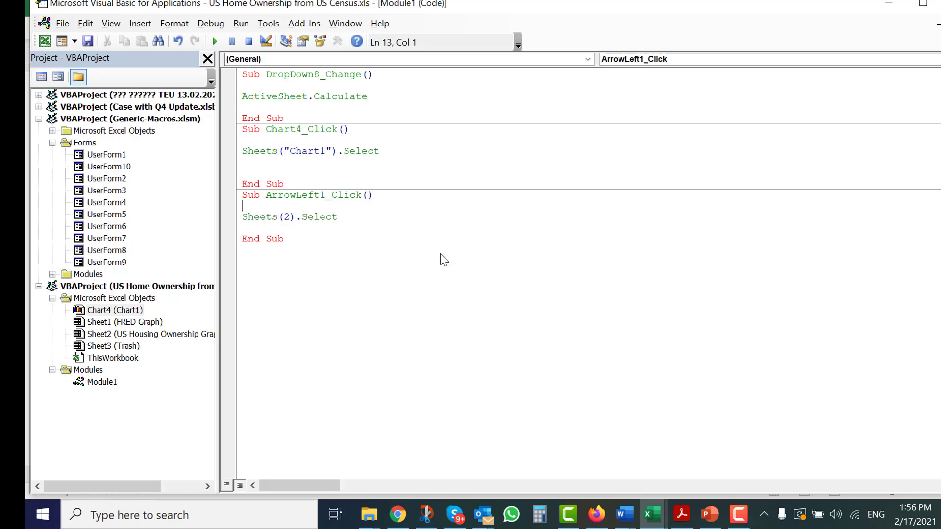
pyautogui.hotkey('alt', 'F11')
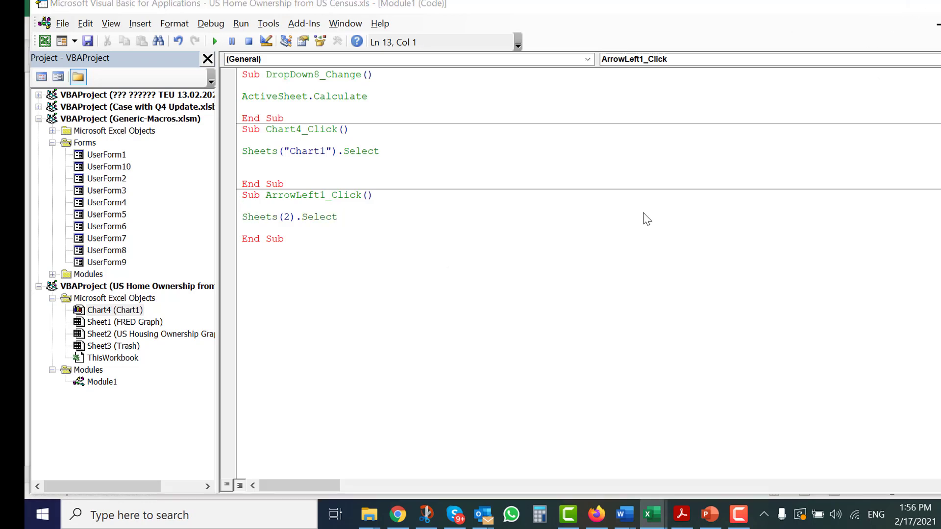
# - Test the Go Back arrow twice, then inspect the year drop-down's options
pyautogui.click(126, 276)
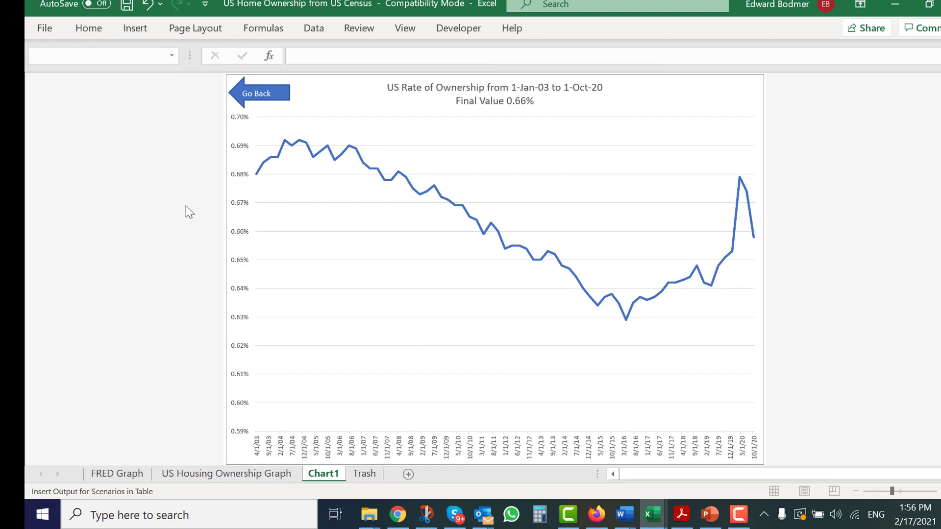
pyautogui.click(258, 98)
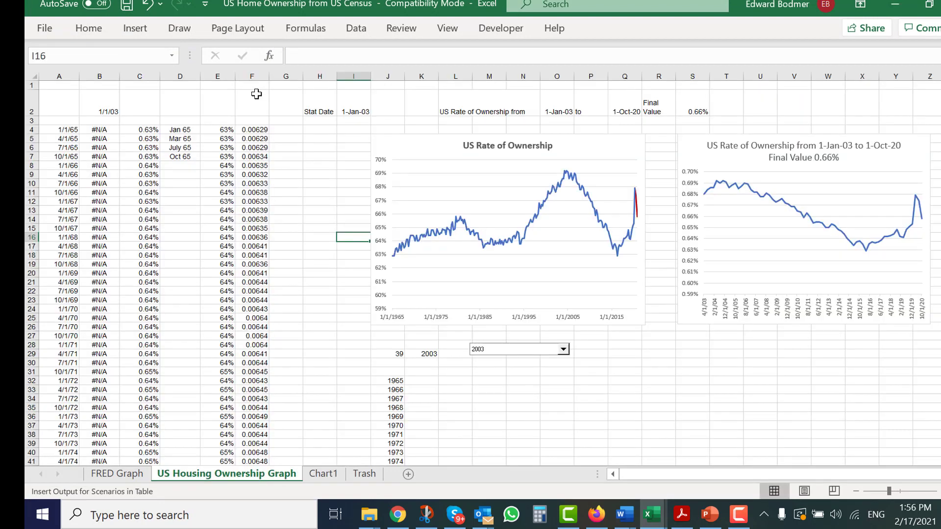
pyautogui.click(756, 272)
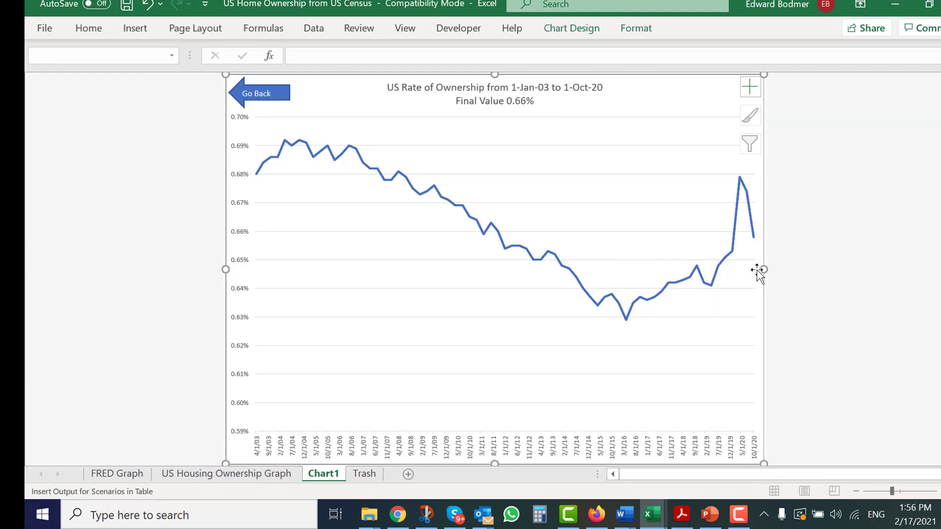
pyautogui.click(270, 94)
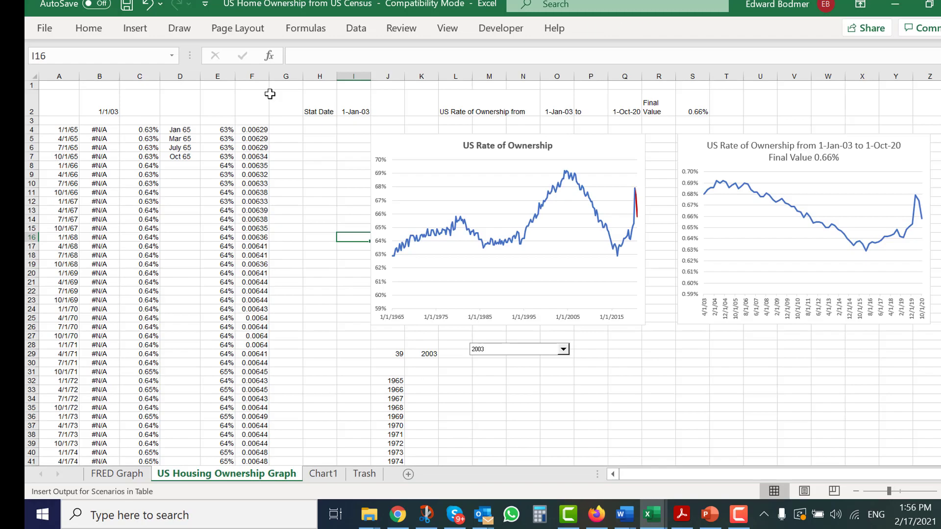
pyautogui.click(325, 269)
pyautogui.click(561, 407)
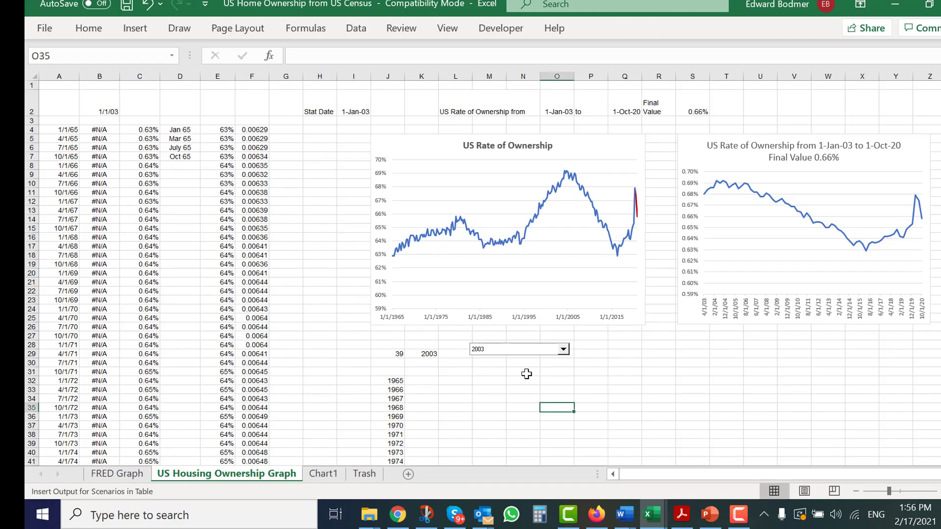
pyautogui.rightClick(516, 349)
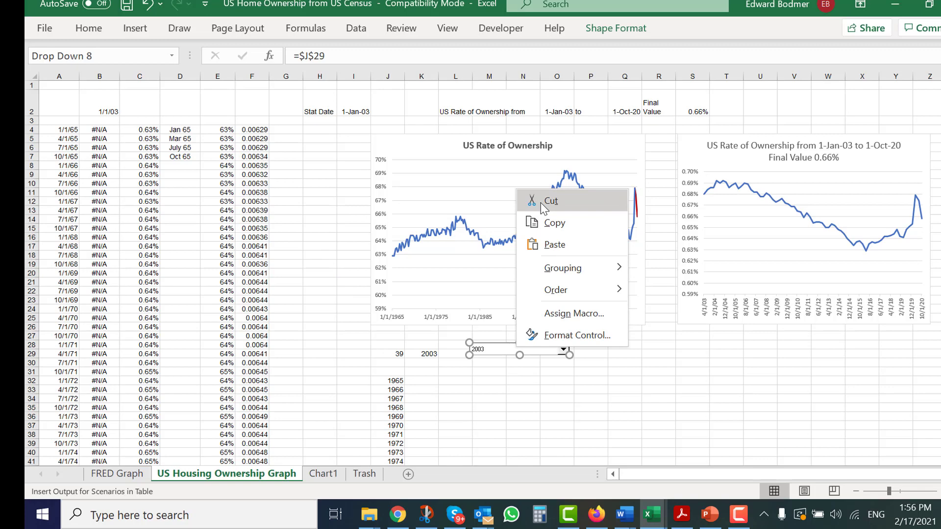
pyautogui.click(542, 222)
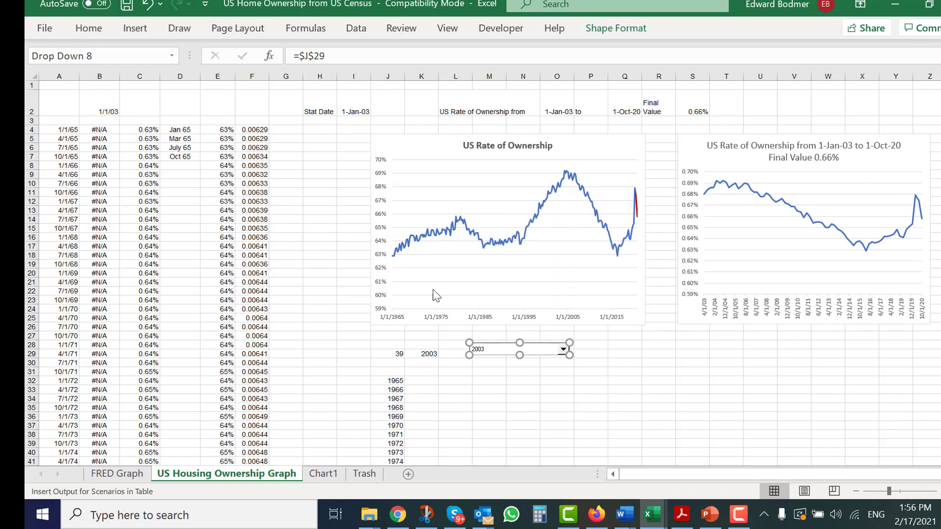
# - Paste the year drop-down at the Chart1 chart's top right and move toward 2009
pyautogui.click(337, 472)
pyautogui.click(358, 90)
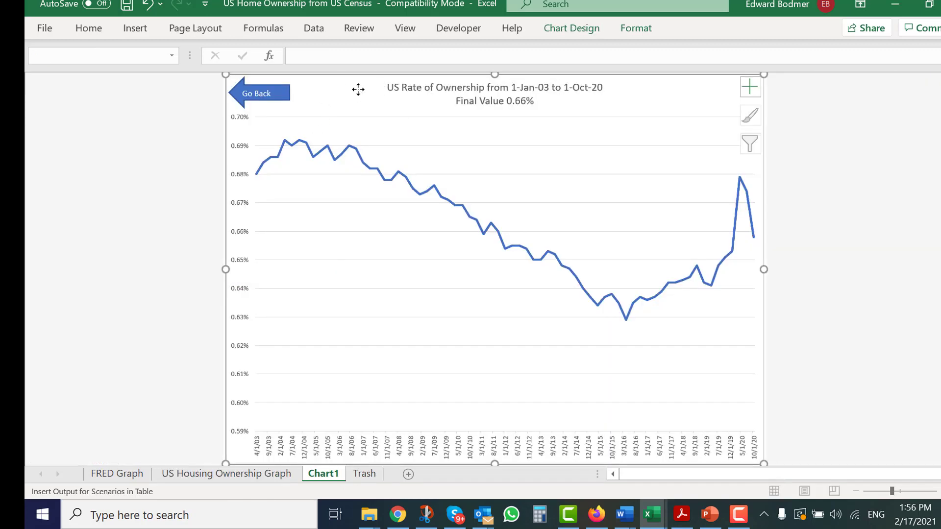
pyautogui.hotkey('ctrl', 'v')
pyautogui.moveTo(315, 83); pyautogui.dragTo(713, 92)
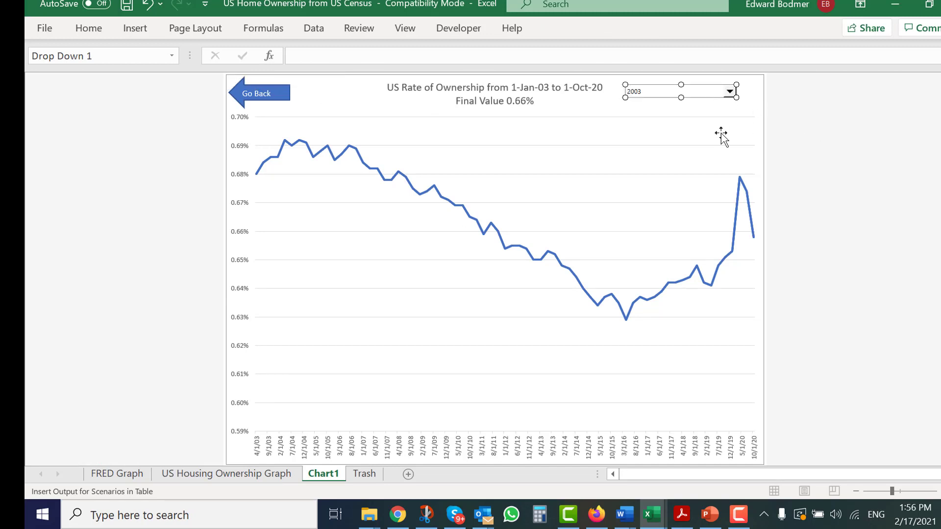
pyautogui.click(660, 165)
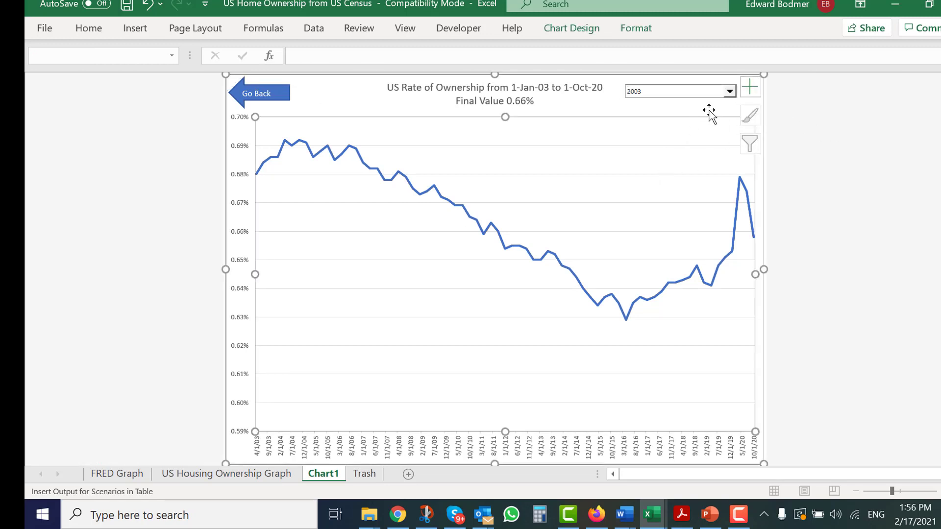
pyautogui.click(730, 93)
pyautogui.press('Down')
pyautogui.press('Down')
pyautogui.press('Down')
pyautogui.press('Down')
pyautogui.press('Down')
pyautogui.press('Down')
# - Pick 2009, debug the error, change DropDown8_Change to Sheets(2).Calculate, and reset the macro
pyautogui.press('Return')
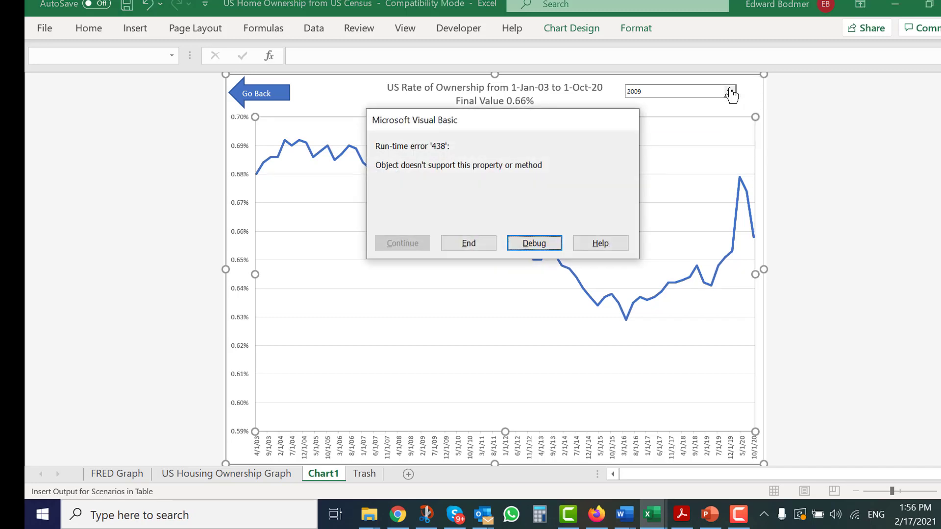
pyautogui.press('Return')
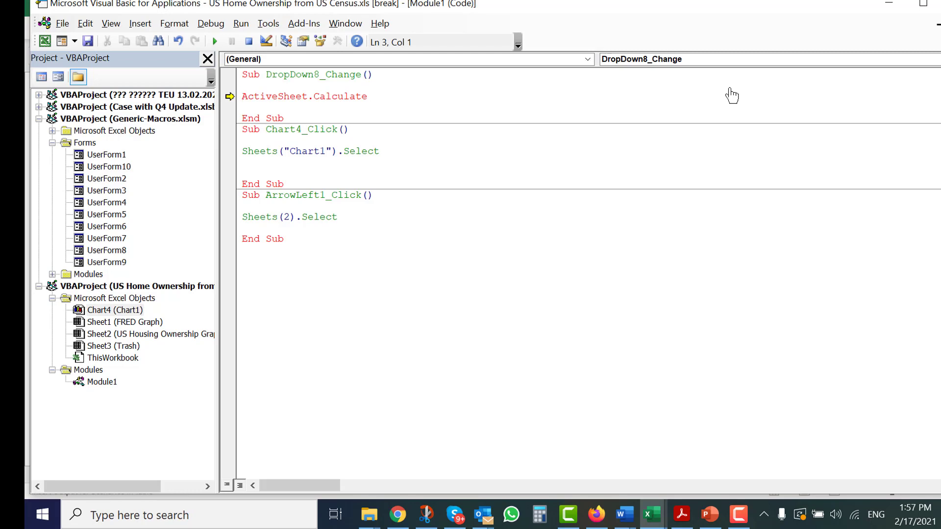
pyautogui.write('sheets(2')
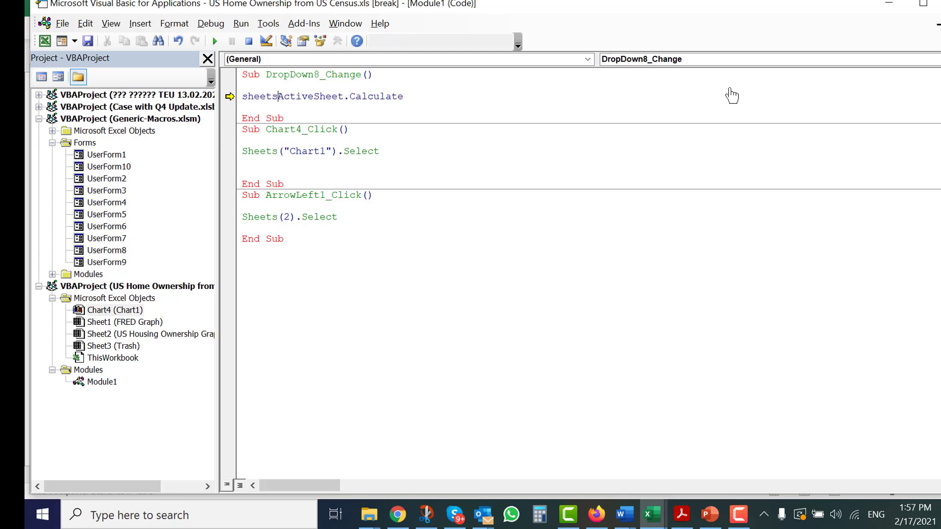
pyautogui.write(')')
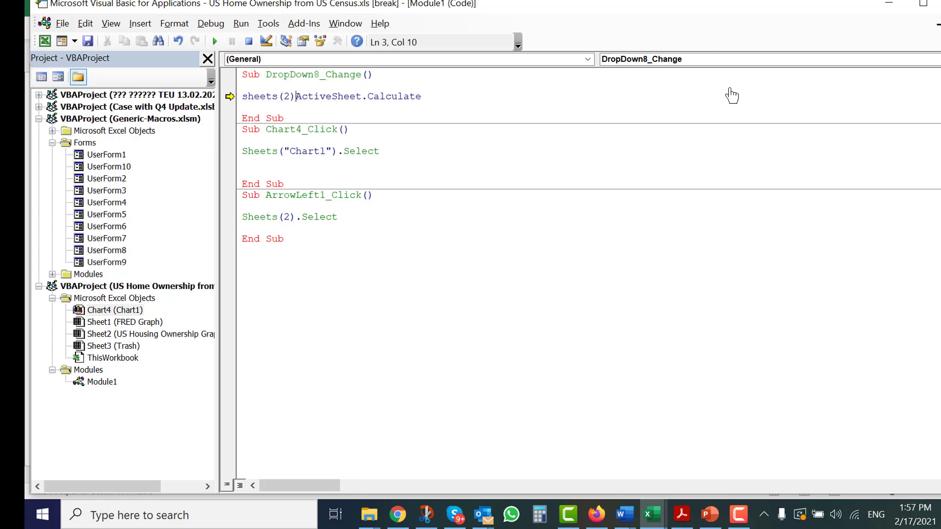
pyautogui.press('Delete')
pyautogui.press('Delete')
pyautogui.press('Delete')
pyautogui.press('Delete')
pyautogui.press('Delete')
pyautogui.press('Delete')
pyautogui.press('Delete')
pyautogui.press('Delete')
pyautogui.press('Delete')
pyautogui.press('Delete')
pyautogui.press('Delete')
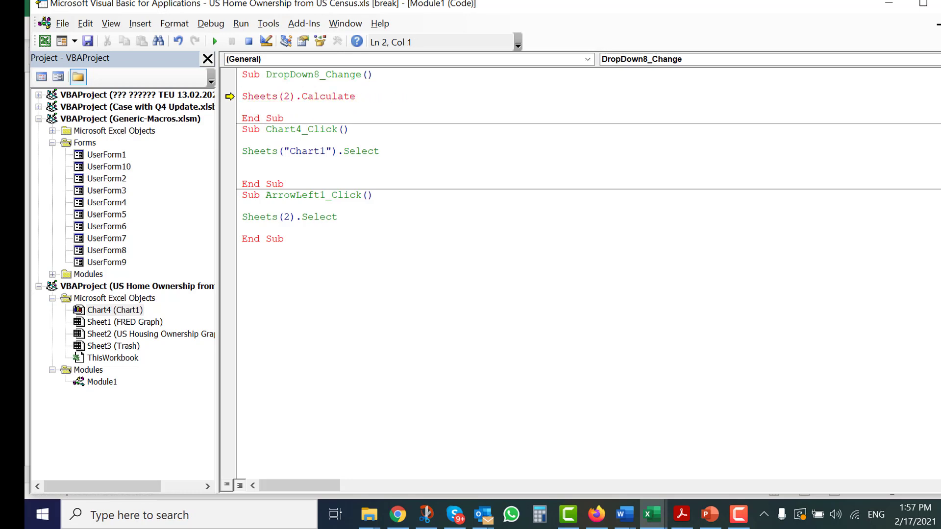
pyautogui.press('F5')
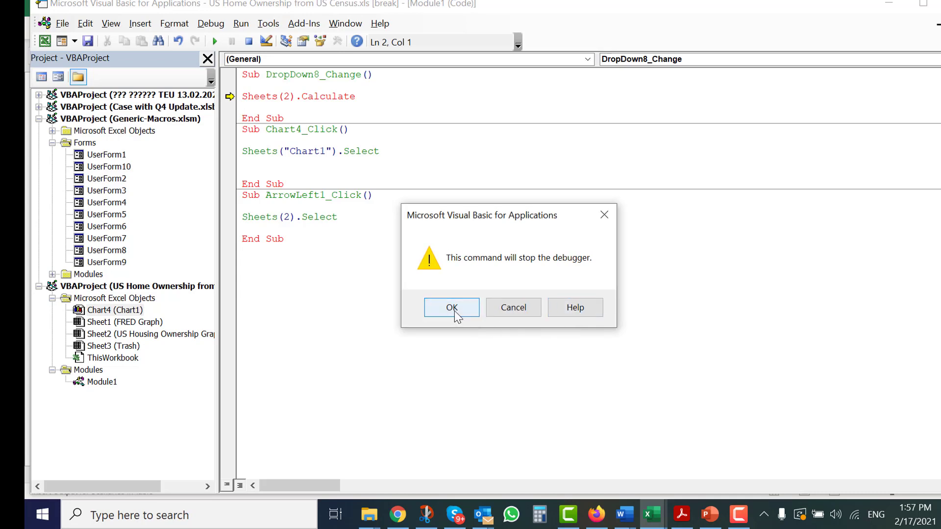
# - Stop the debugger, choose 1983 in the chart's year drop-down, then return to the US Housing Ownership Graph sheet
pyautogui.click(457, 308)
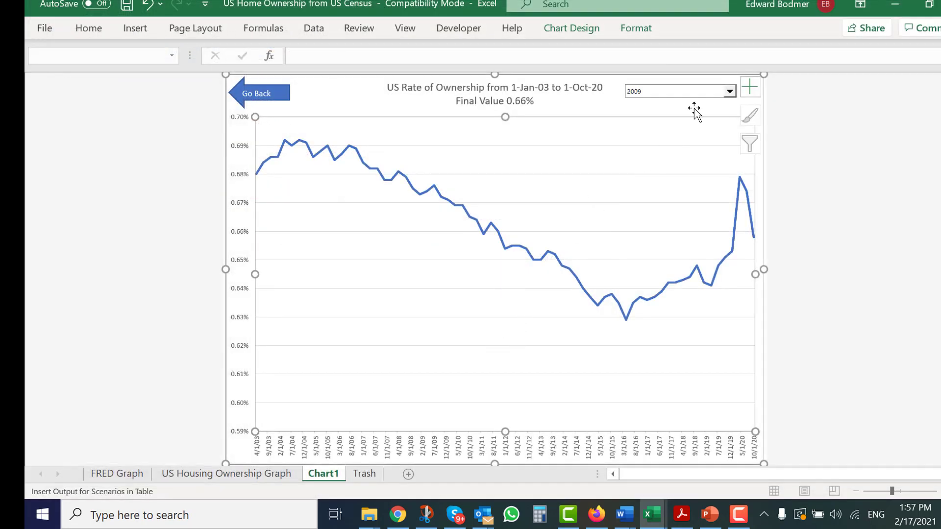
pyautogui.click(729, 92)
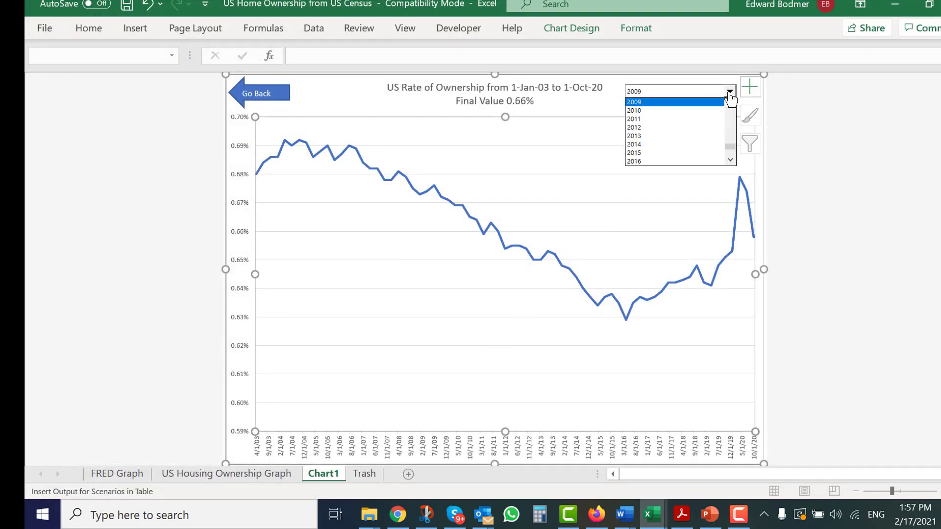
pyautogui.press('Up')
pyautogui.press('Up')
pyautogui.press('Up')
pyautogui.press('Up')
pyautogui.press('Up')
pyautogui.press('Up')
pyautogui.press('Up')
pyautogui.press('Up')
pyautogui.press('Up')
pyautogui.press('Up')
pyautogui.press('Up')
pyautogui.press('Up')
pyautogui.press('Up')
pyautogui.press('Up')
pyautogui.press('Up')
pyautogui.press('Up')
pyautogui.press('Up')
pyautogui.press('Up')
pyautogui.press('Up')
pyautogui.press('Up')
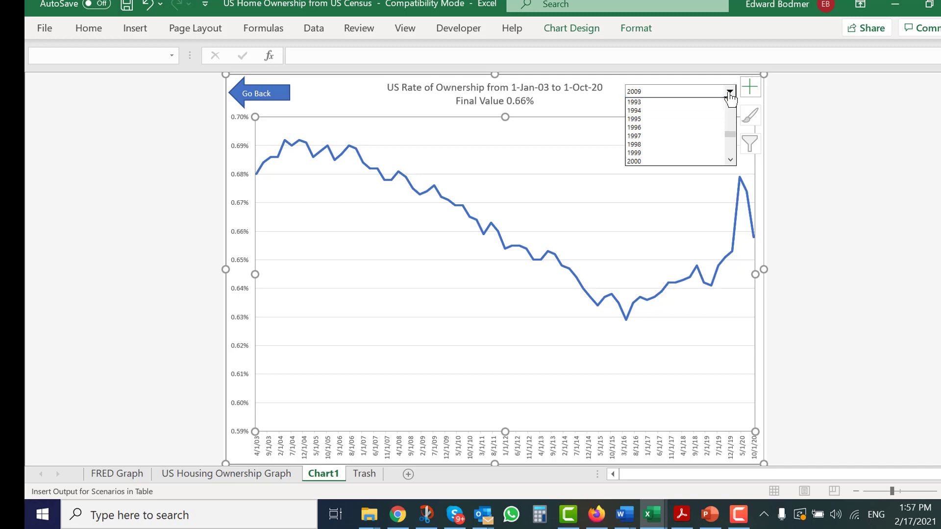
pyautogui.press('Return')
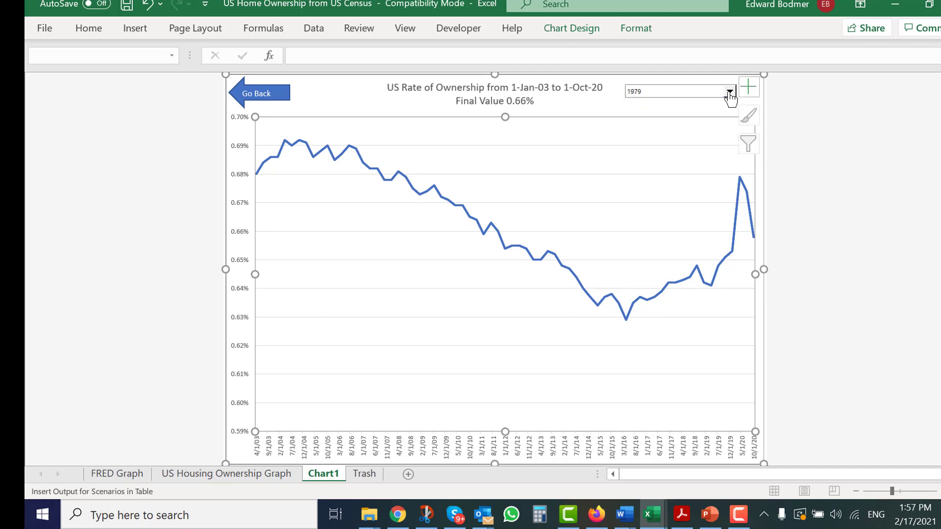
pyautogui.click(729, 92)
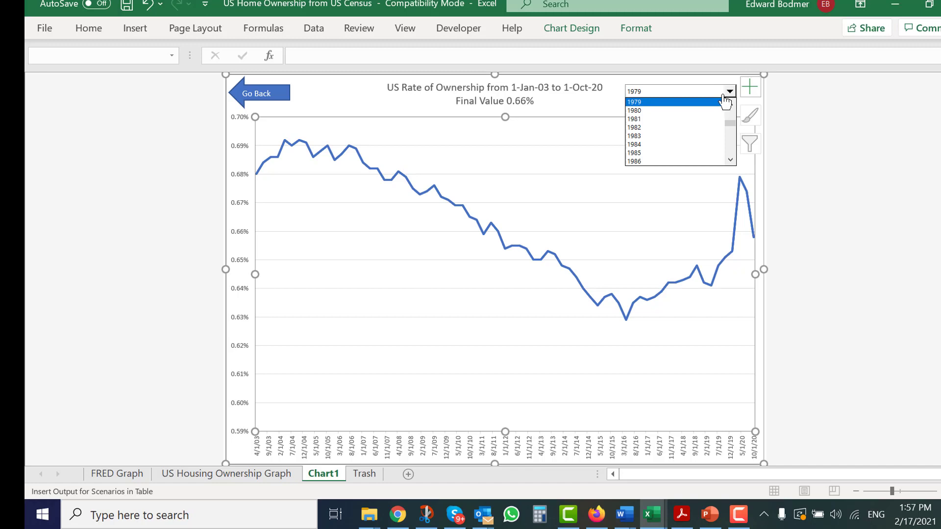
pyautogui.click(669, 142)
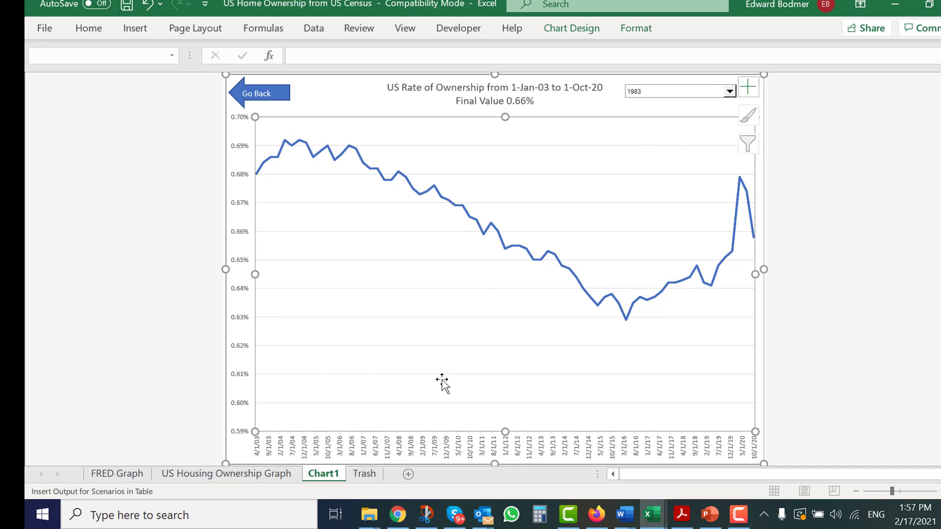
pyautogui.click(739, 513)
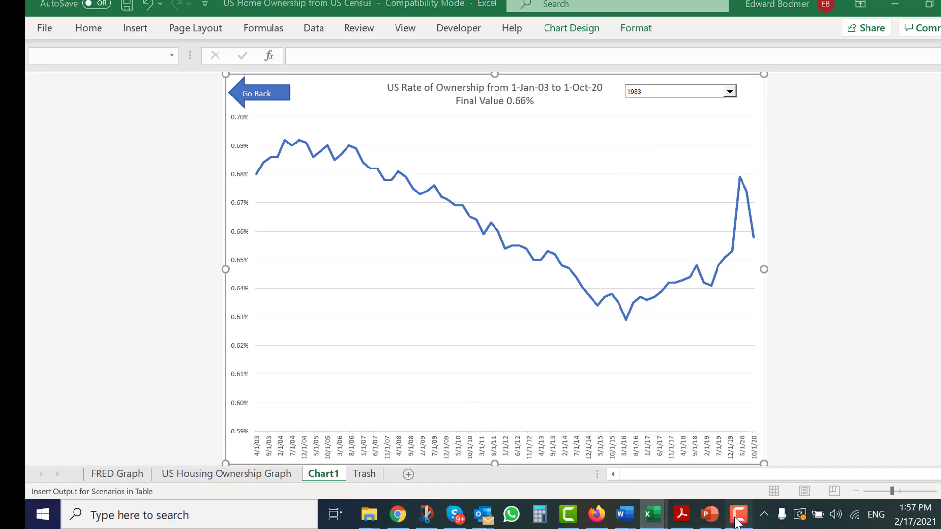
pyautogui.click(927, 463)
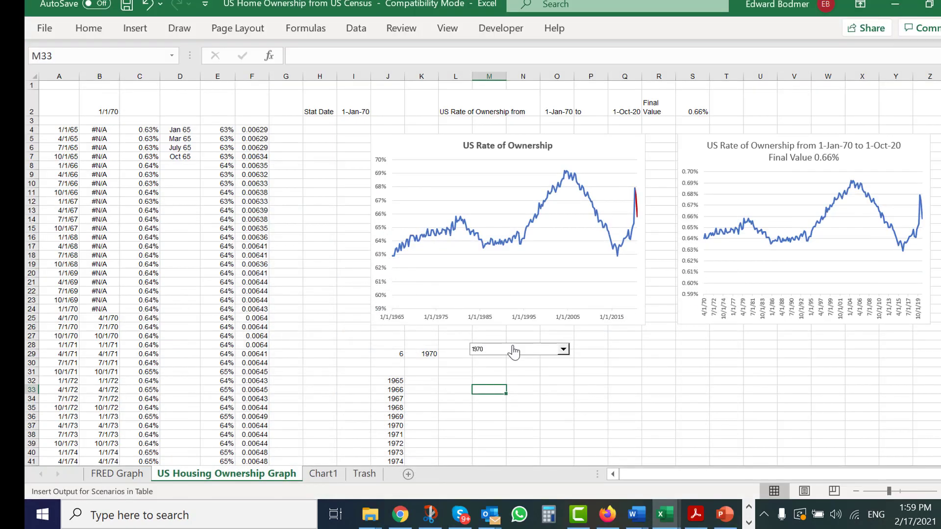
# - Set the year drop-down's cell link to 'US Housing Ownership Graph'!$J$29 in Format Control
pyautogui.rightClick(515, 348)
pyautogui.click(549, 335)
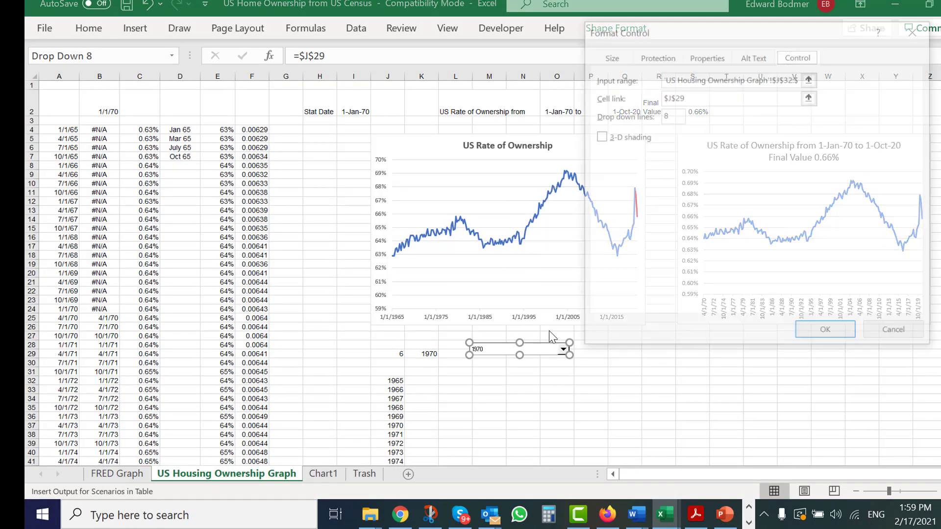
pyautogui.click(809, 97)
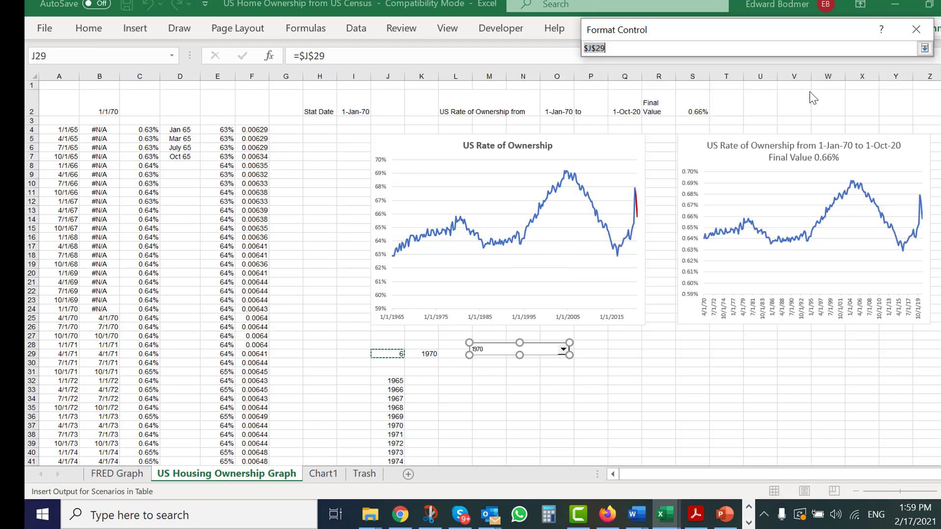
pyautogui.click(363, 473)
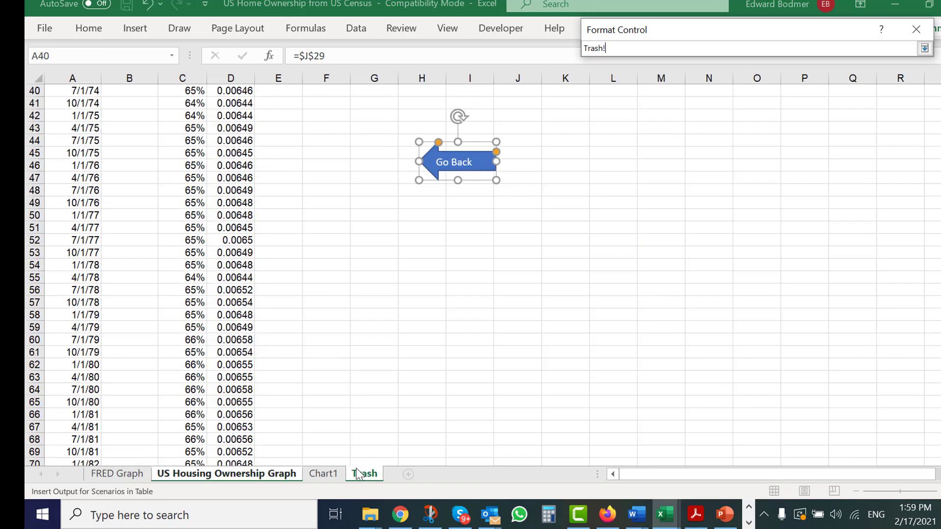
pyautogui.click(245, 479)
pyautogui.click(392, 350)
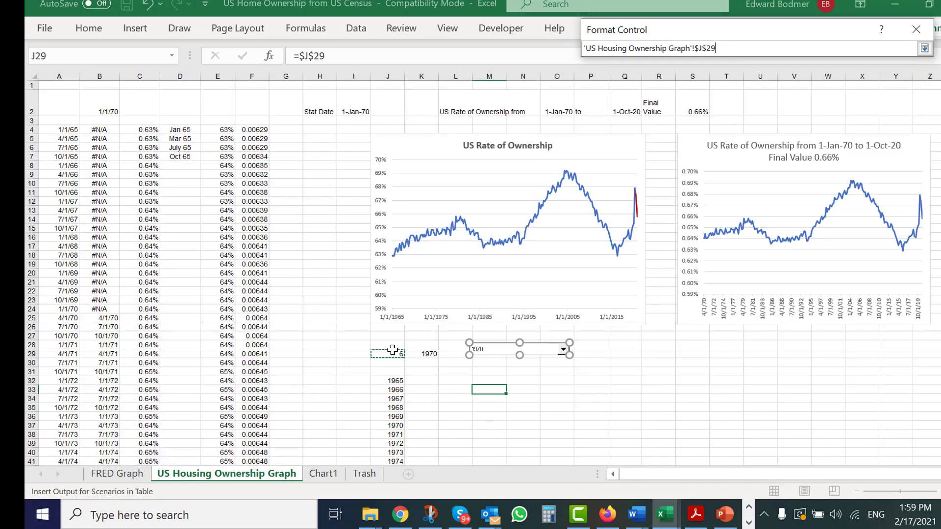
pyautogui.press('Return')
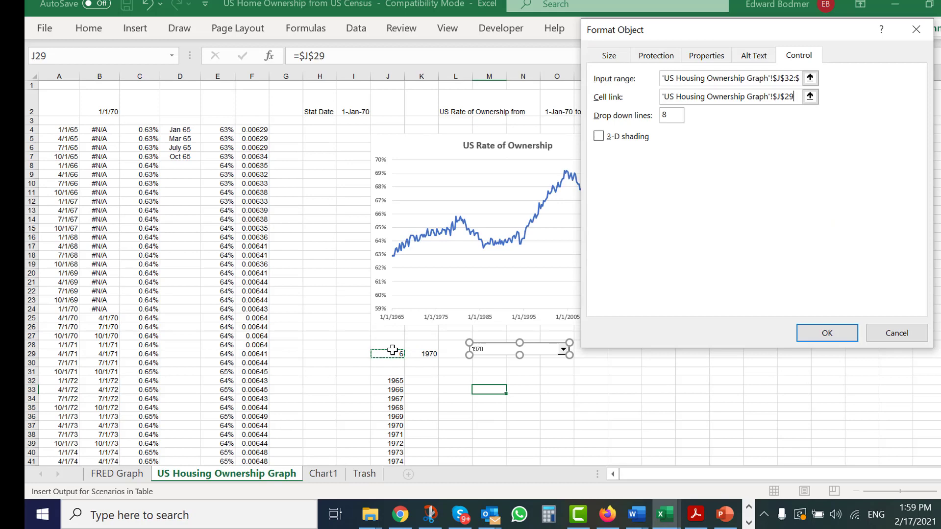
pyautogui.click(815, 339)
# - On Chart1, pick 1986 in the year drop-down so the chart starts at 1-Jan-86
pyautogui.click(663, 390)
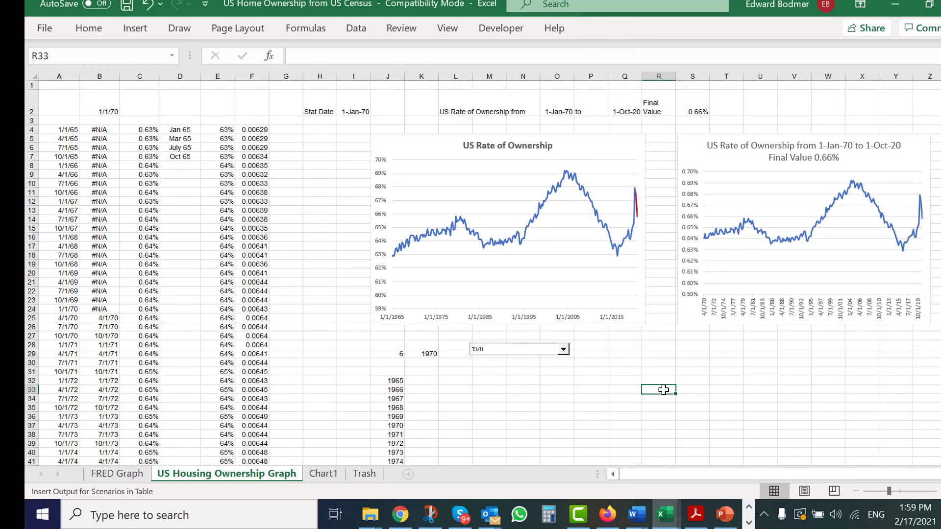
pyautogui.hotkey('ctrl', 'pagedown')
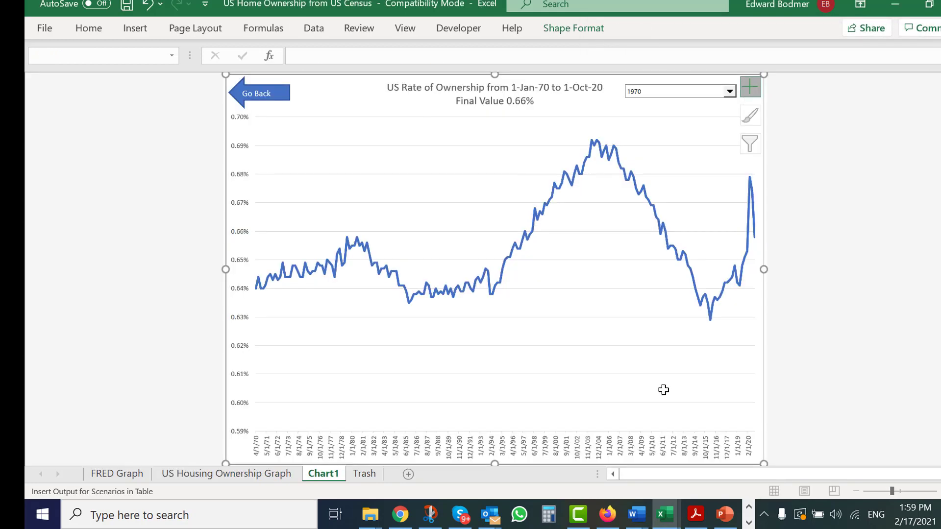
pyautogui.click(698, 147)
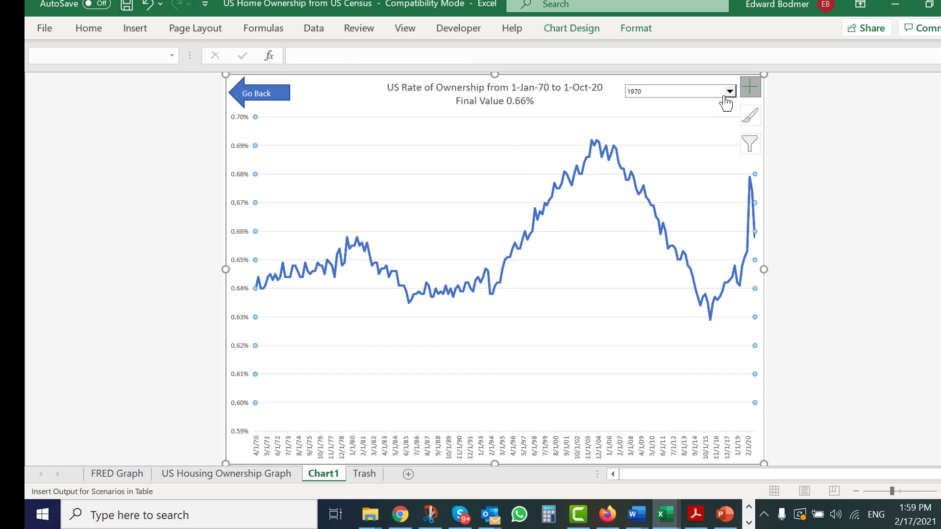
pyautogui.click(729, 92)
pyautogui.press('Down')
pyautogui.press('Down')
pyautogui.press('Down')
pyautogui.press('Down')
pyautogui.press('Down')
pyautogui.press('Down')
pyautogui.press('Down')
pyautogui.press('Down')
pyautogui.press('Down')
pyautogui.press('Down')
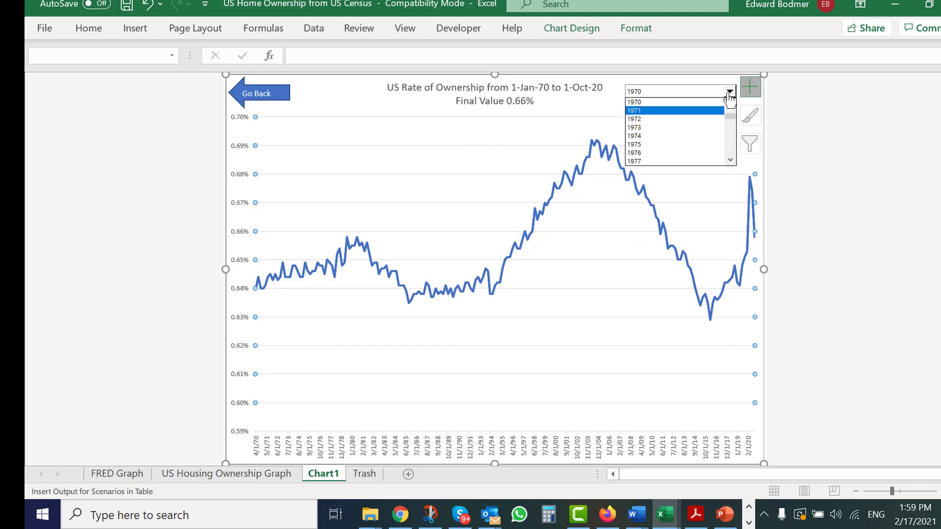
pyautogui.press('Return')
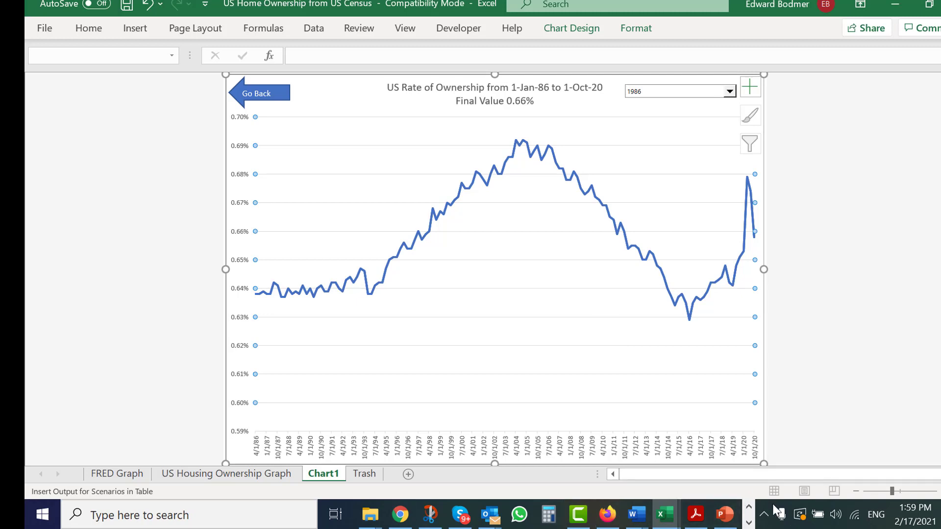
pyautogui.click(748, 507)
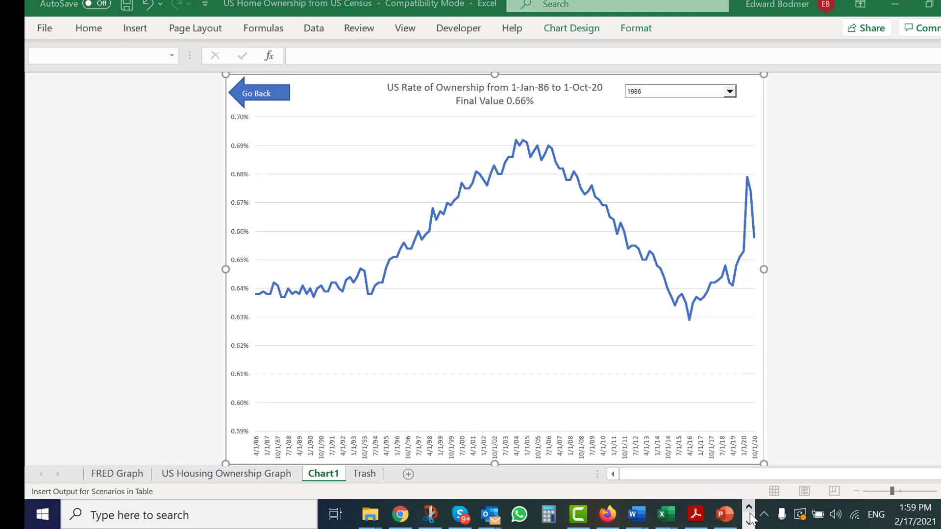
pyautogui.click(749, 522)
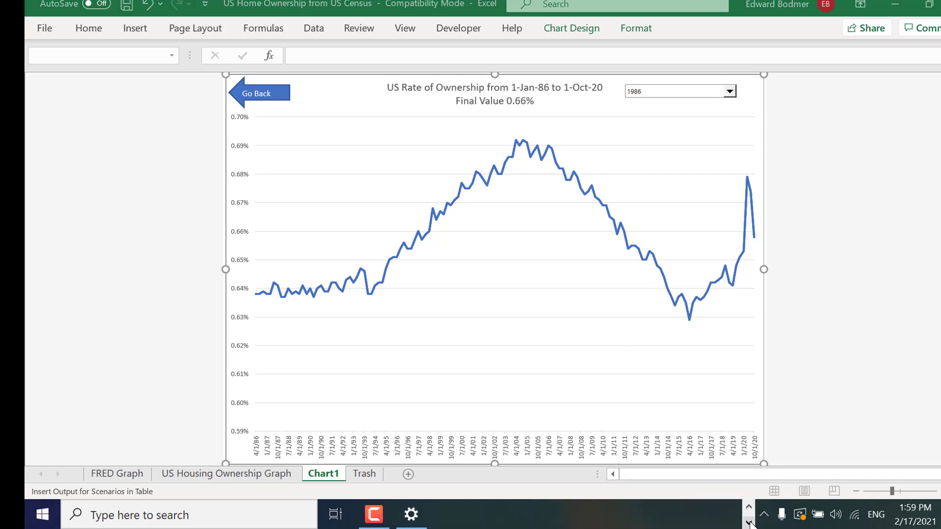
pyautogui.click(373, 514)
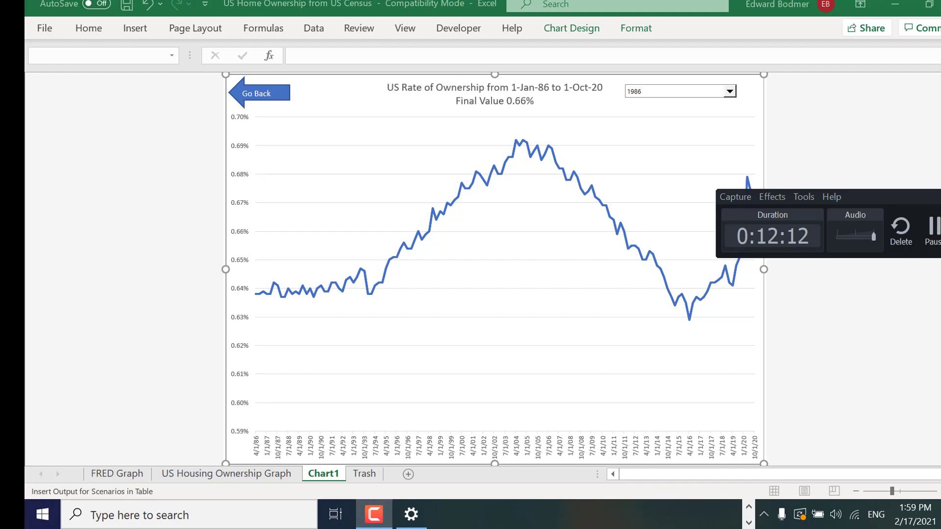